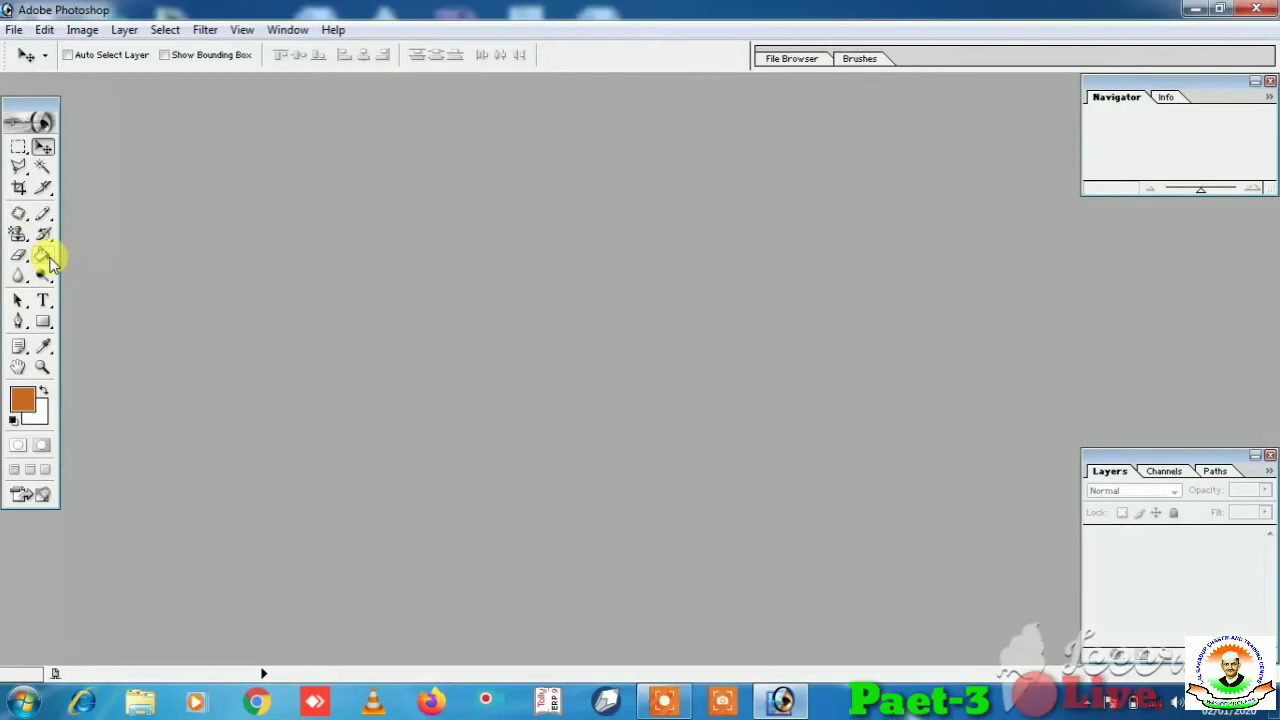
# - Look over the Gradient and Paint Bucket fill tools, then select the plain Eraser Tool
pyautogui.click(48, 258)
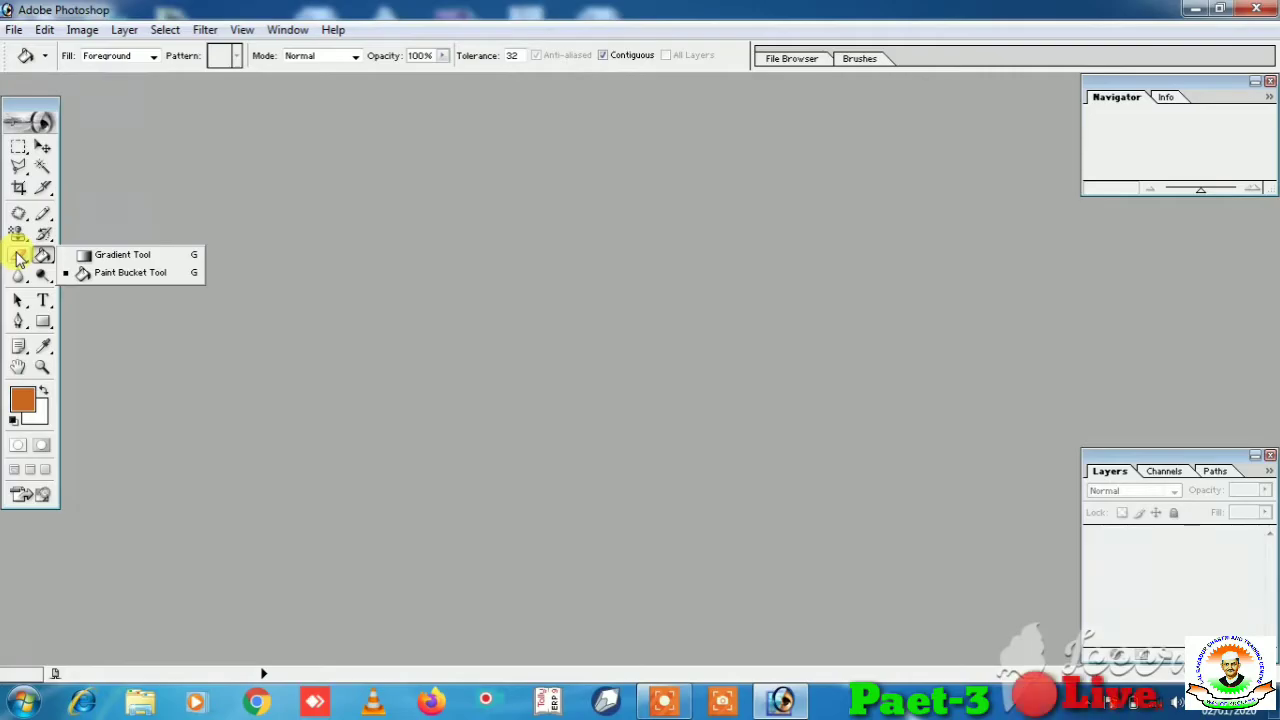
pyautogui.click(18, 256)
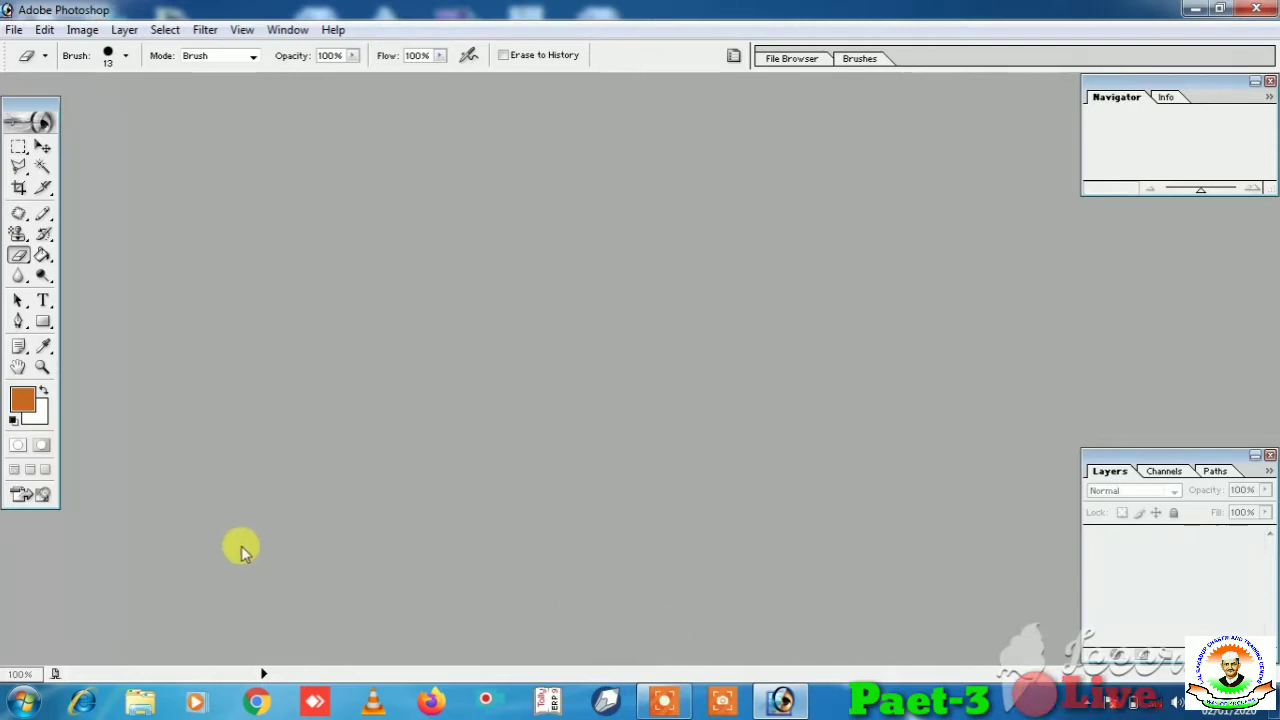
# - Open the autumn bench photo 11986.jpg, maximize its window, and show the eraser variants
pyautogui.doubleClick(391, 346)
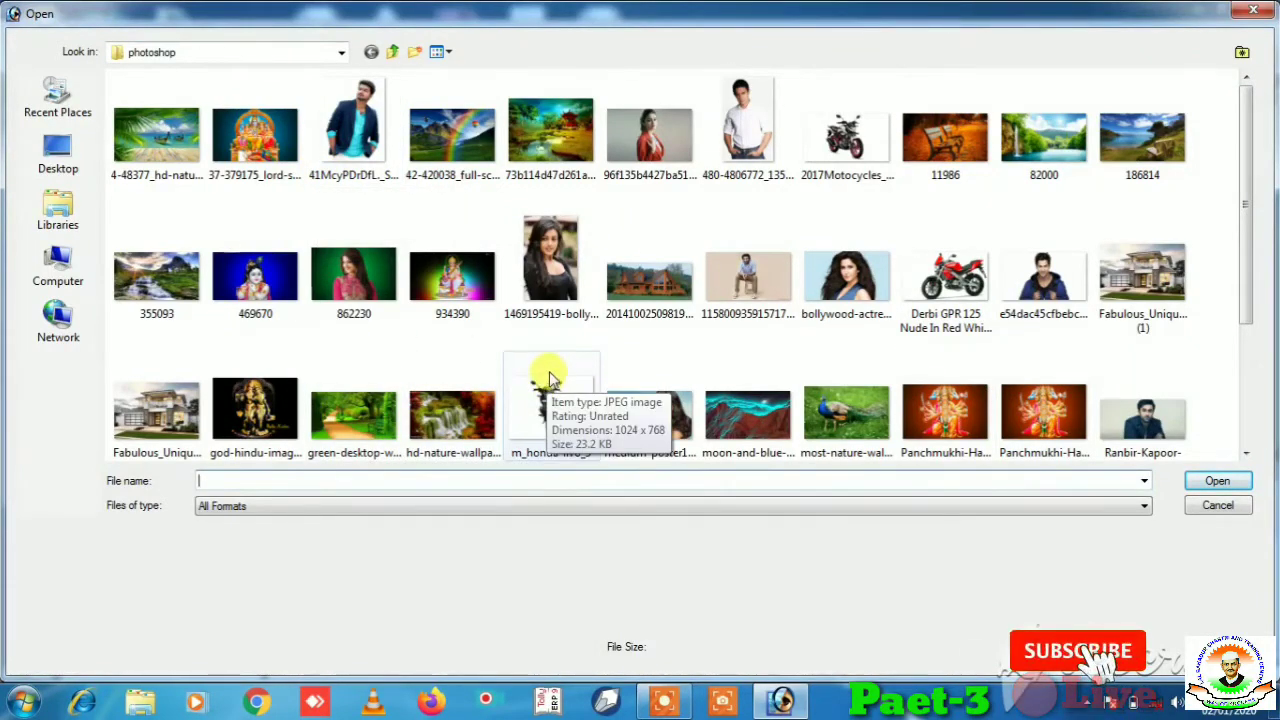
pyautogui.doubleClick(950, 140)
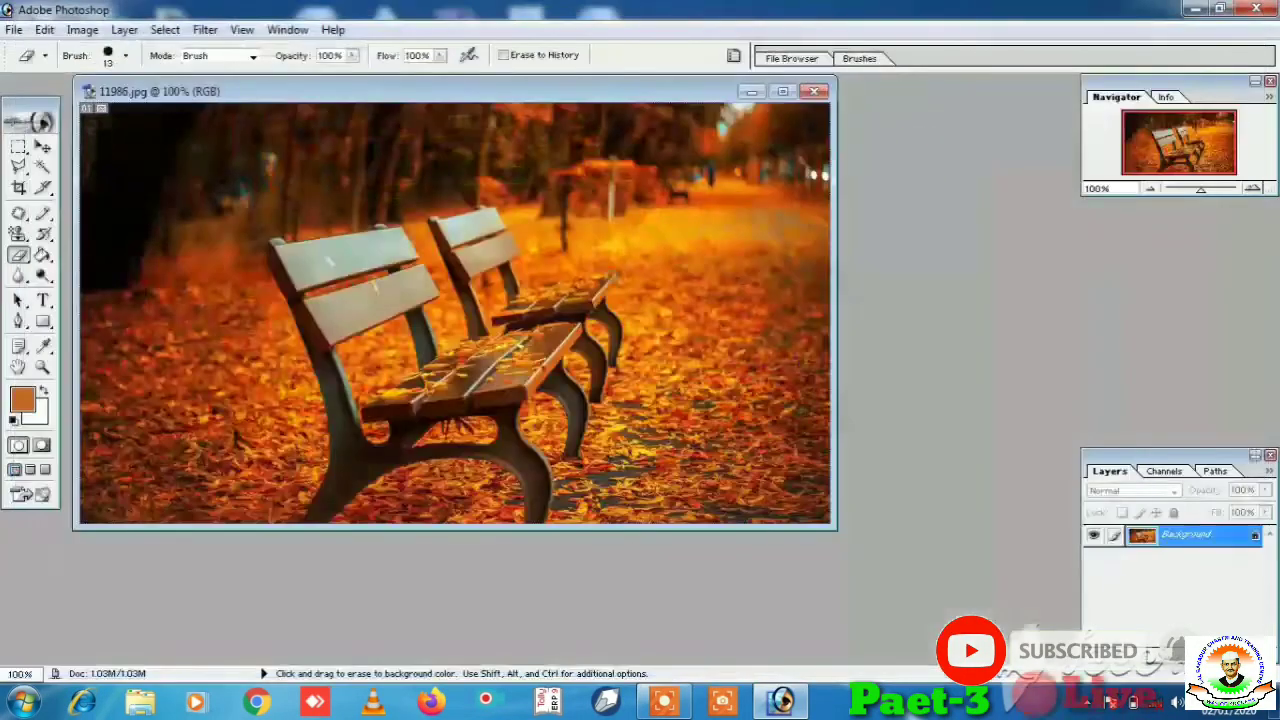
pyautogui.click(782, 91)
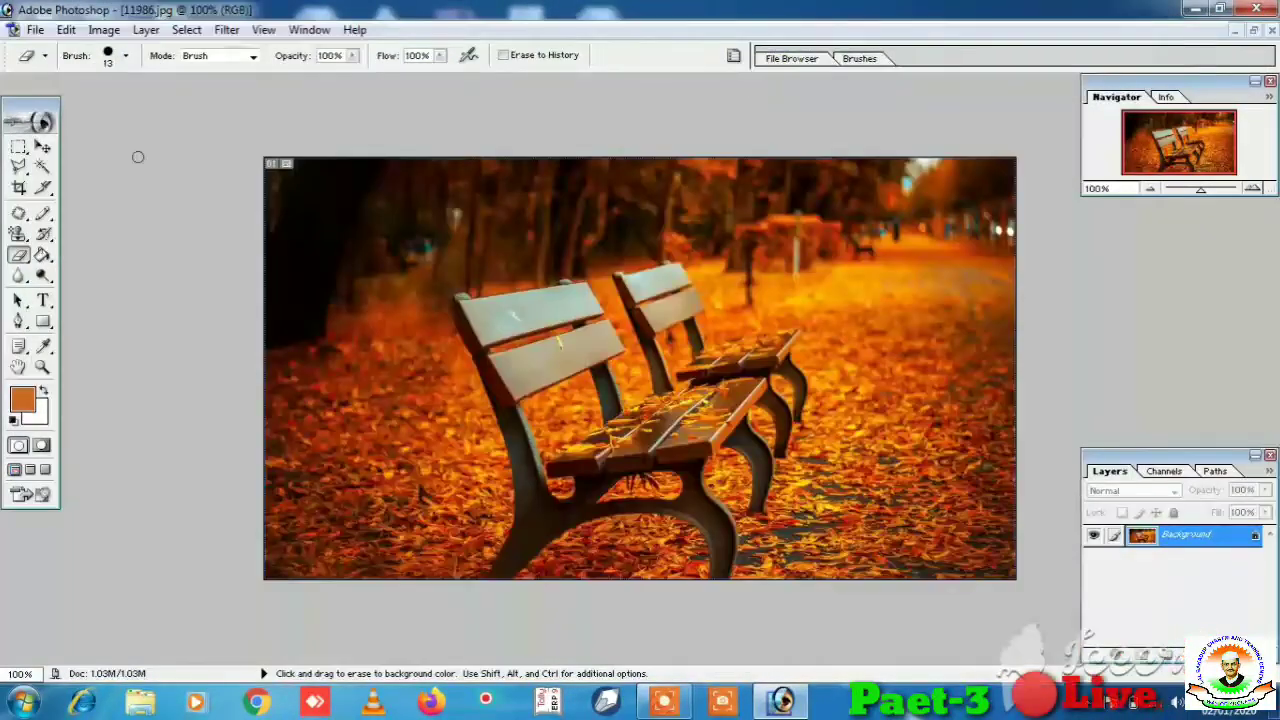
pyautogui.click(17, 256)
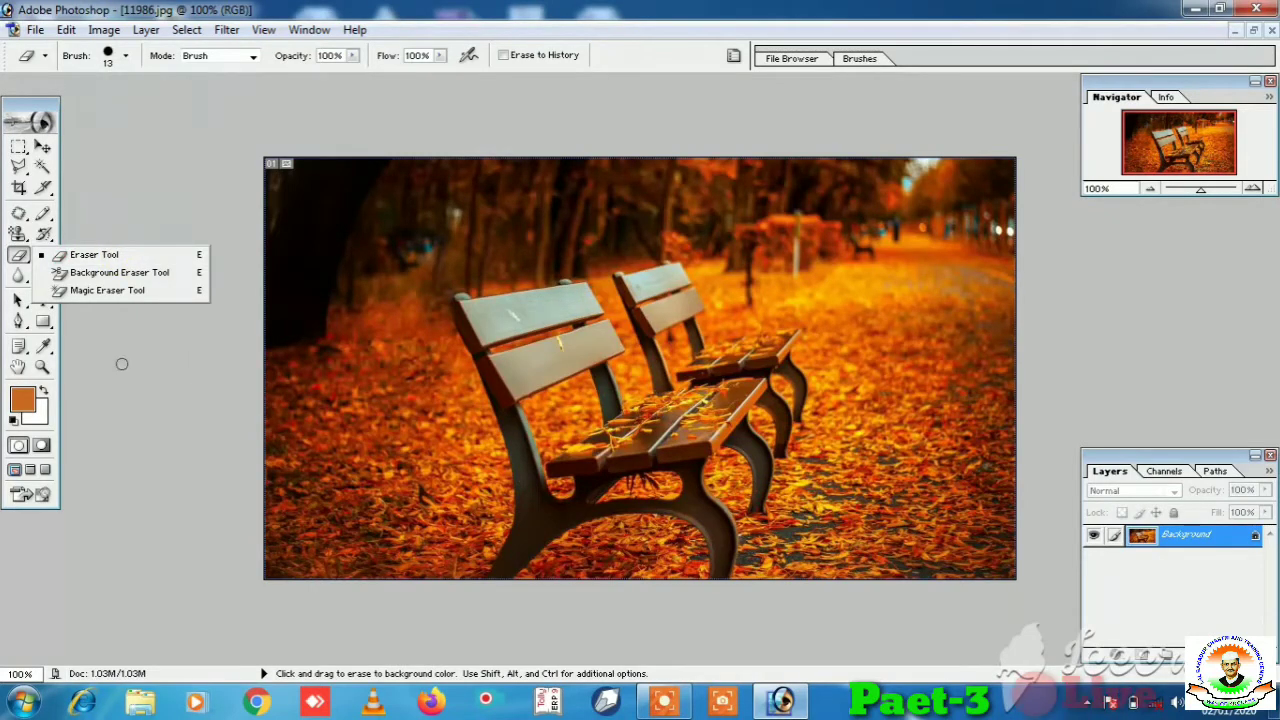
# - Erase strokes left of the benches with the Eraser and set the background colour to white
pyautogui.click(107, 258)
pyautogui.moveTo(382, 300); pyautogui.dragTo(340, 421)
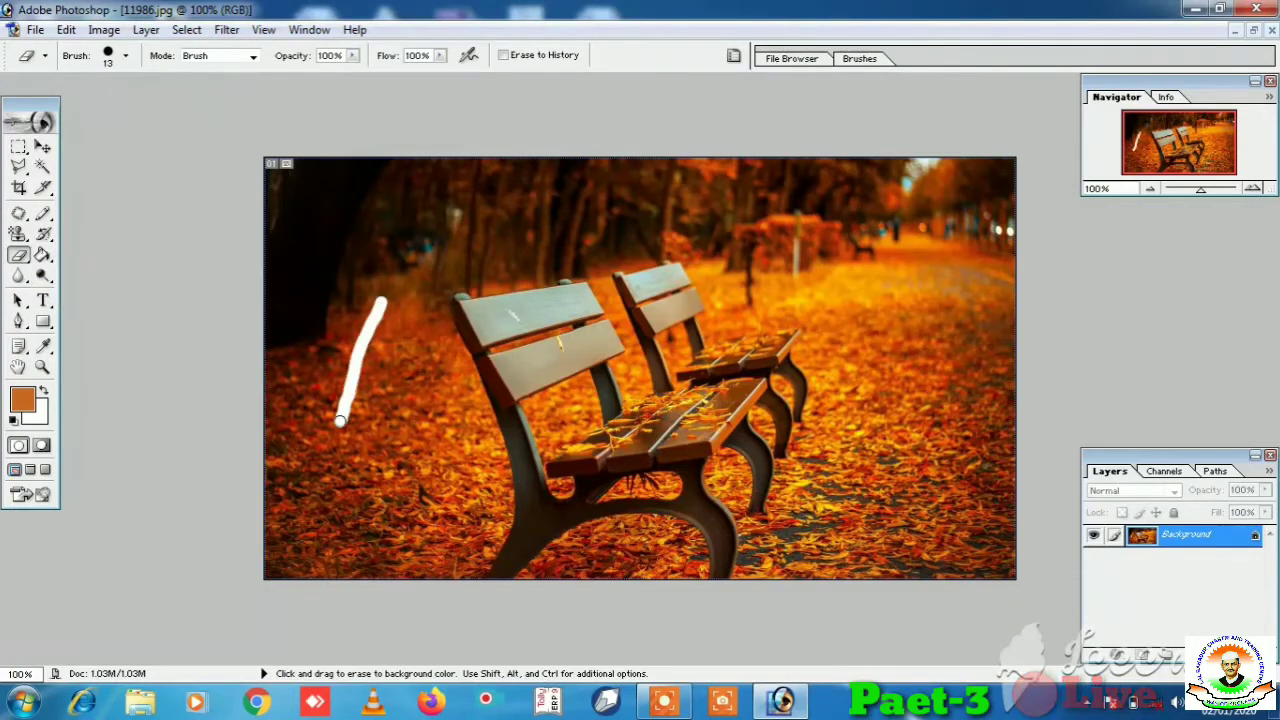
pyautogui.click(40, 412)
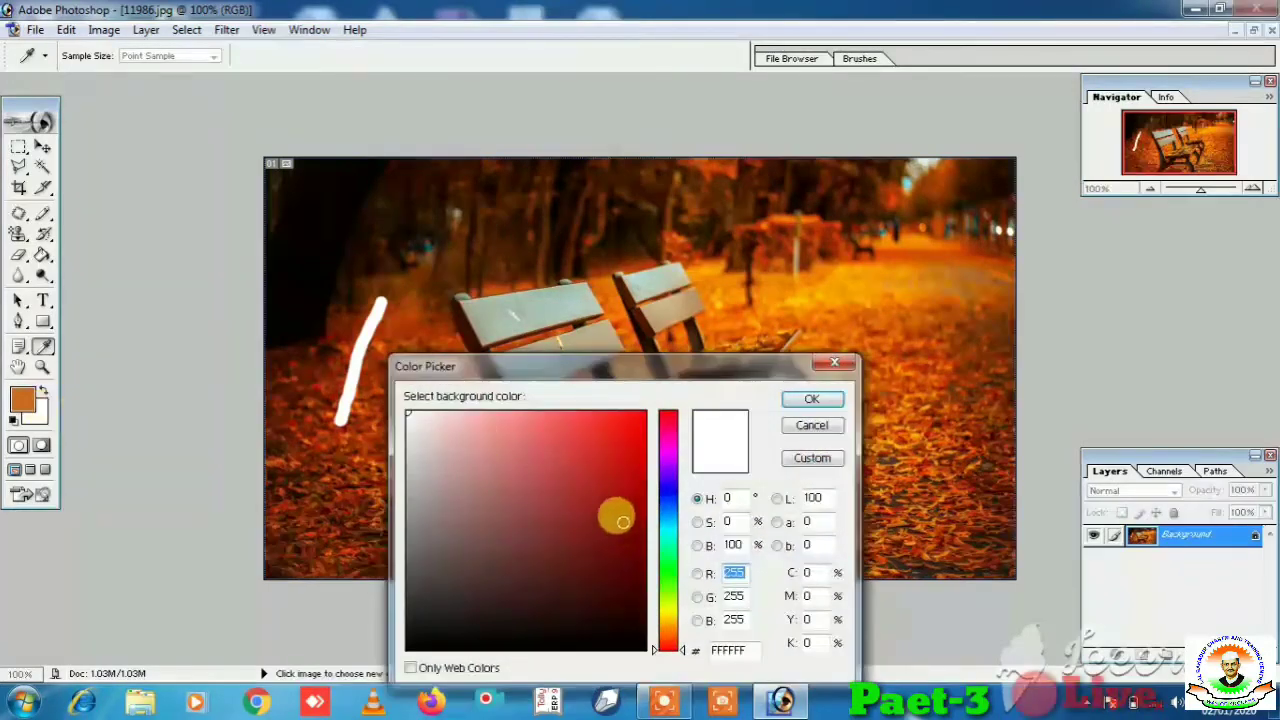
pyautogui.click(824, 403)
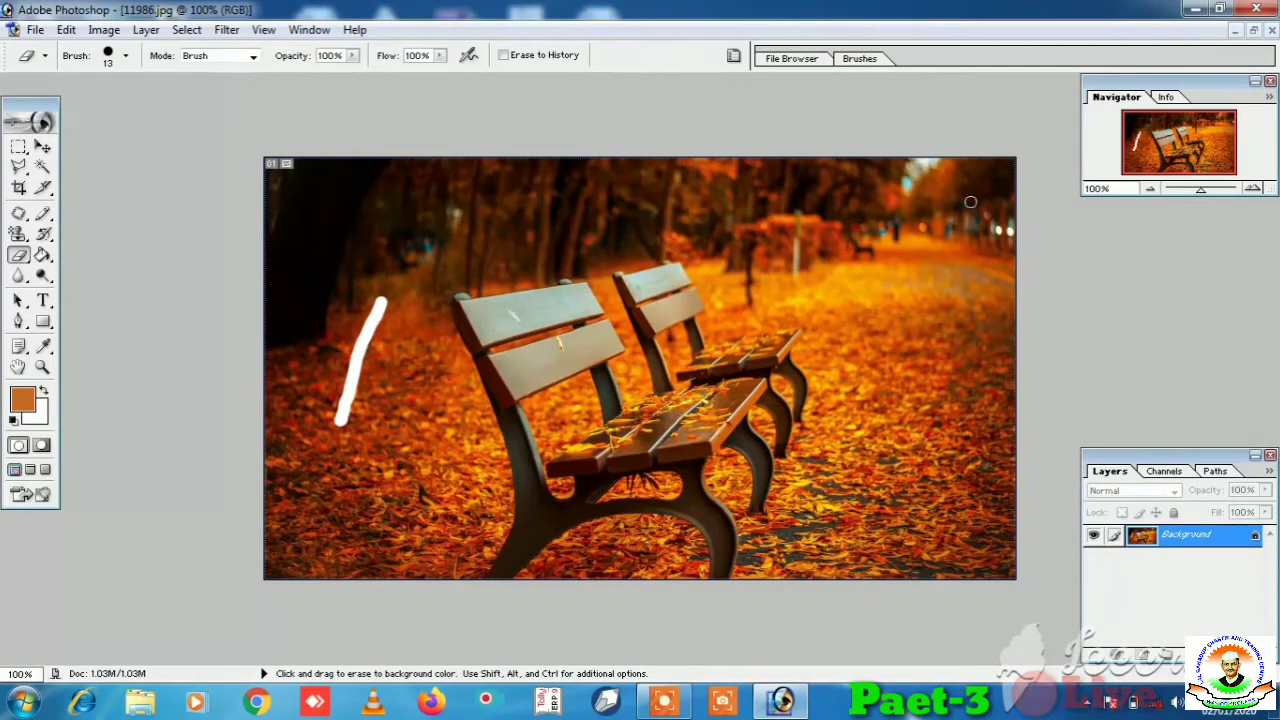
pyautogui.moveTo(322, 320)
pyautogui.mouseDown()
pyautogui.moveTo(292, 362)
pyautogui.moveTo(402, 338)
pyautogui.mouseUp()
# - Enlarge the eraser to 78 px, erase along the bottom edge, undo that stroke, and close the photo
pyautogui.rightClick(313, 301)
pyautogui.moveTo(337, 255)
pyautogui.mouseDown()
pyautogui.moveTo(300, 297)
pyautogui.moveTo(329, 190)
pyautogui.moveTo(287, 187)
pyautogui.moveTo(266, 229)
pyautogui.moveTo(533, 180)
pyautogui.moveTo(329, 171)
pyautogui.moveTo(868, 170)
pyautogui.moveTo(937, 189)
pyautogui.moveTo(966, 171)
pyautogui.moveTo(977, 534)
pyautogui.moveTo(837, 560)
pyautogui.moveTo(985, 415)
pyautogui.moveTo(1017, 560)
pyautogui.moveTo(954, 506)
pyautogui.moveTo(934, 317)
pyautogui.moveTo(933, 381)
pyautogui.moveTo(953, 415)
pyautogui.mouseUp()
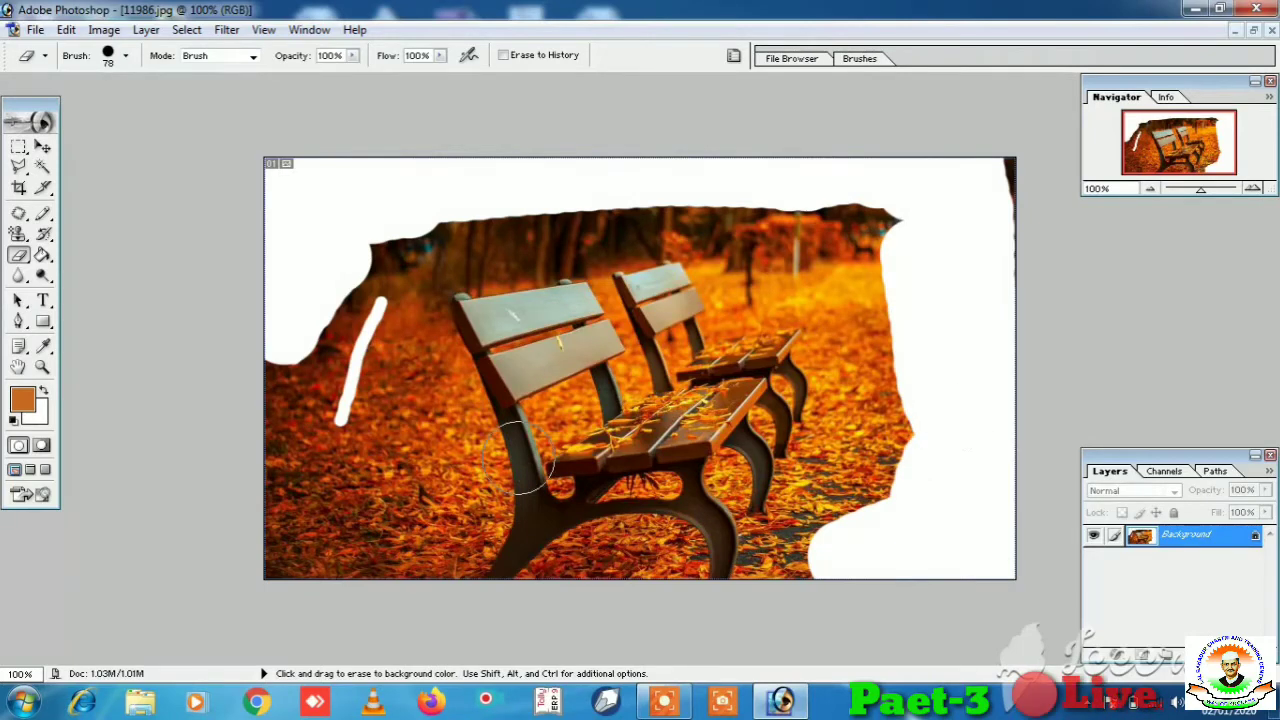
pyautogui.moveTo(666, 578)
pyautogui.mouseDown()
pyautogui.moveTo(657, 566)
pyautogui.moveTo(571, 566)
pyautogui.moveTo(652, 551)
pyautogui.moveTo(670, 557)
pyautogui.moveTo(551, 568)
pyautogui.moveTo(593, 567)
pyautogui.moveTo(597, 551)
pyautogui.moveTo(651, 538)
pyautogui.moveTo(670, 565)
pyautogui.moveTo(357, 529)
pyautogui.moveTo(257, 543)
pyautogui.moveTo(298, 497)
pyautogui.mouseUp()
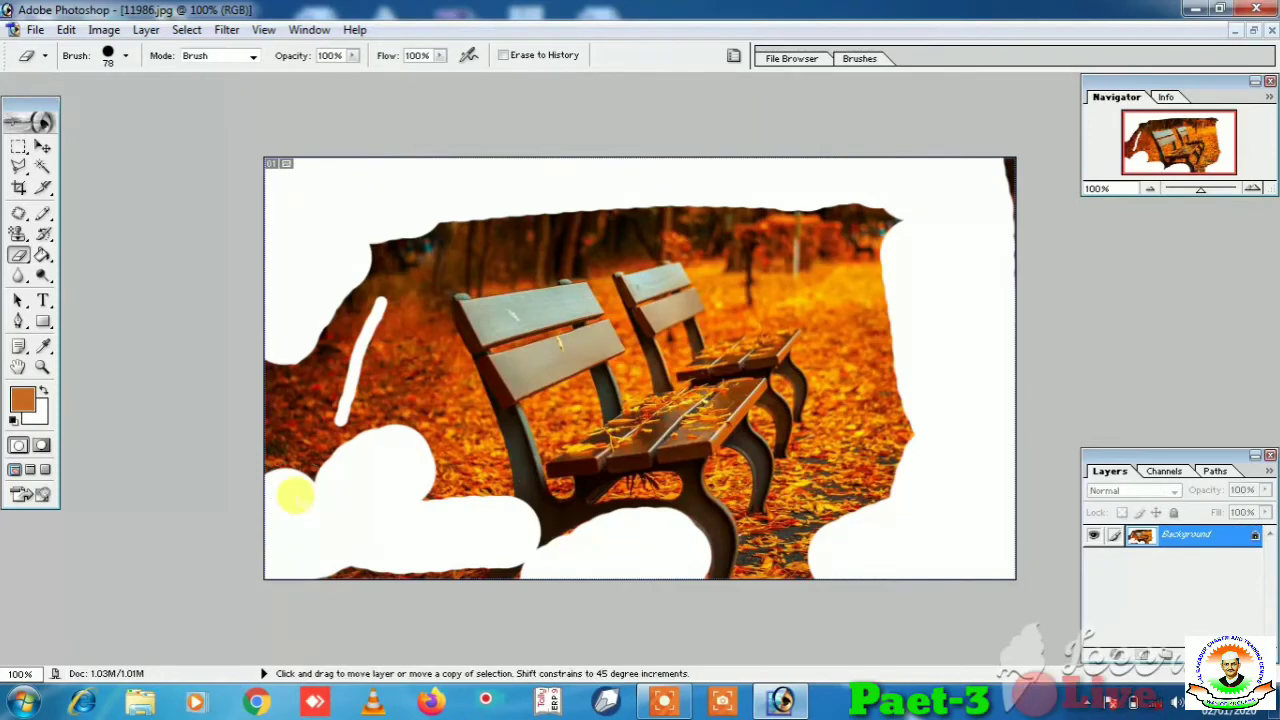
pyautogui.hotkey('ctrl', 'z')
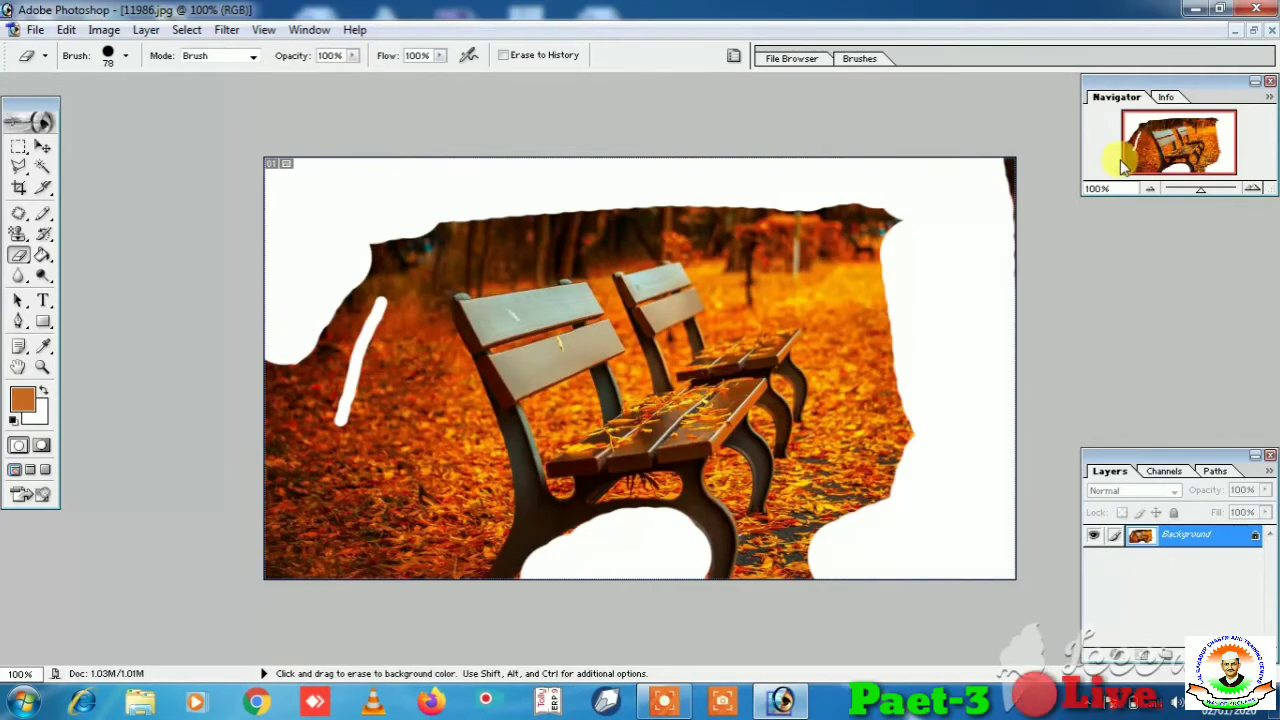
pyautogui.click(1271, 30)
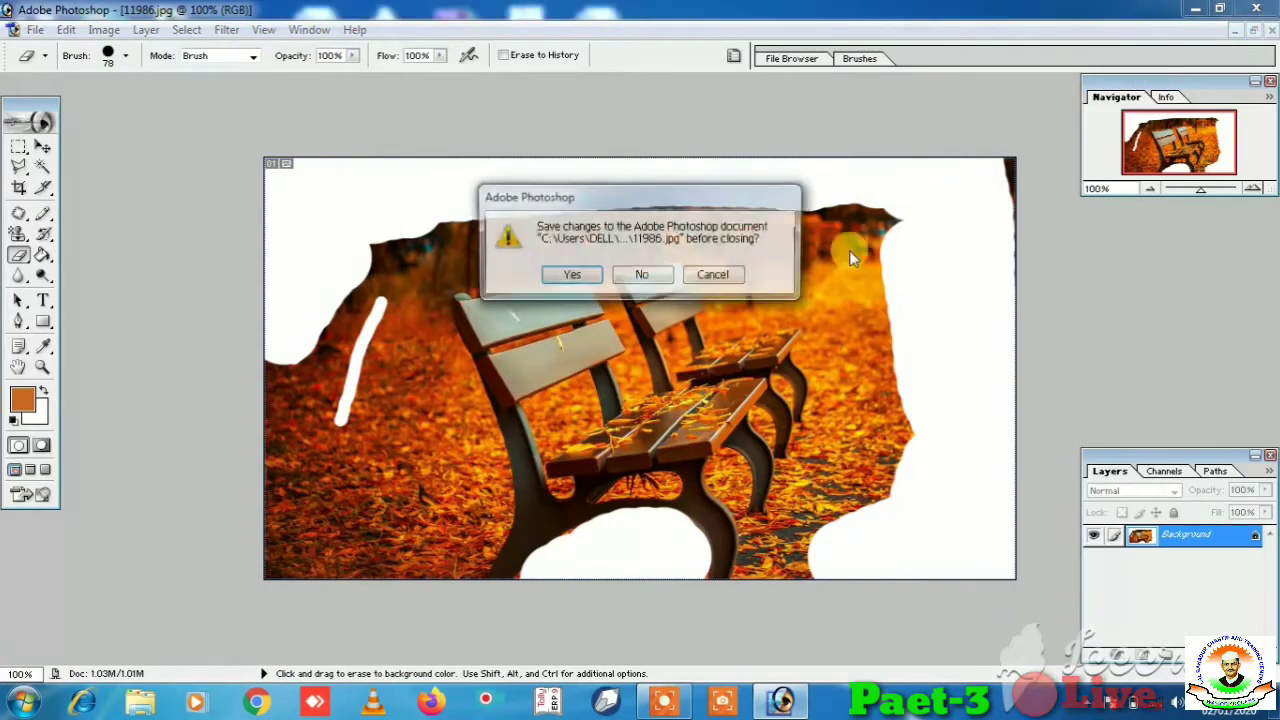
# - Discard the bench edits and open the portrait of the woman in red, maximized
pyautogui.click(641, 274)
pyautogui.doubleClick(639, 276)
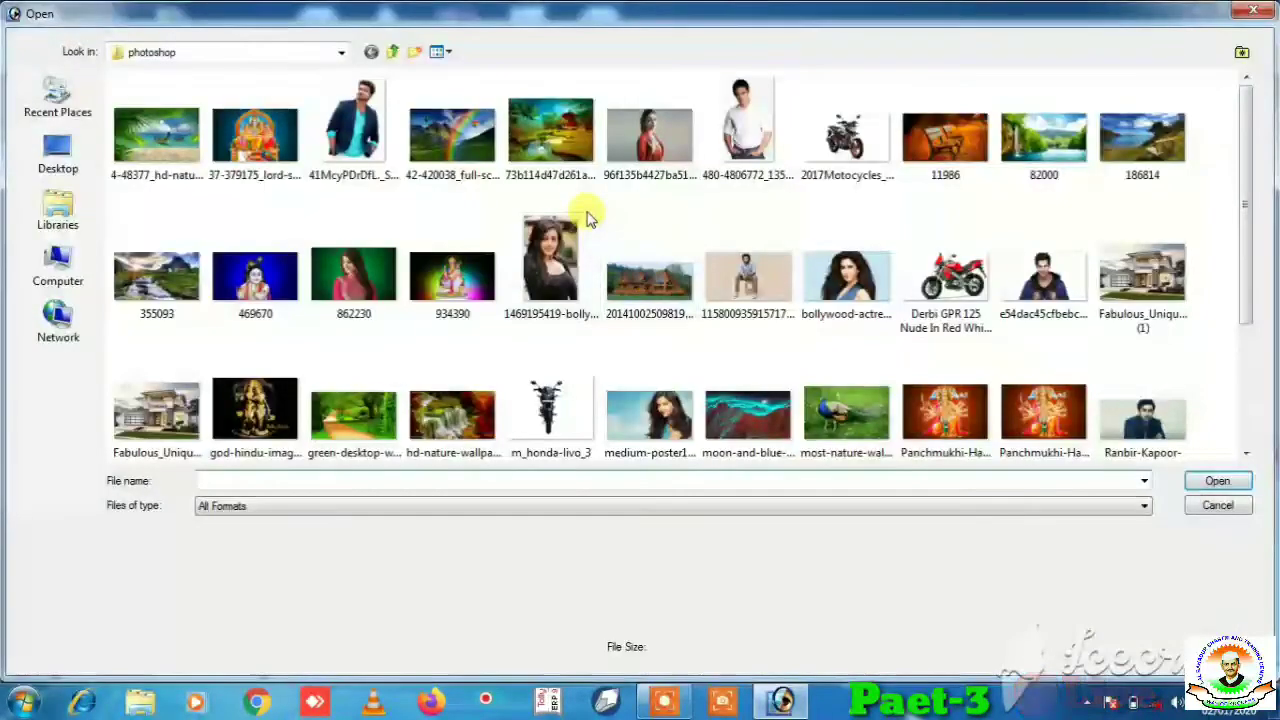
pyautogui.doubleClick(647, 177)
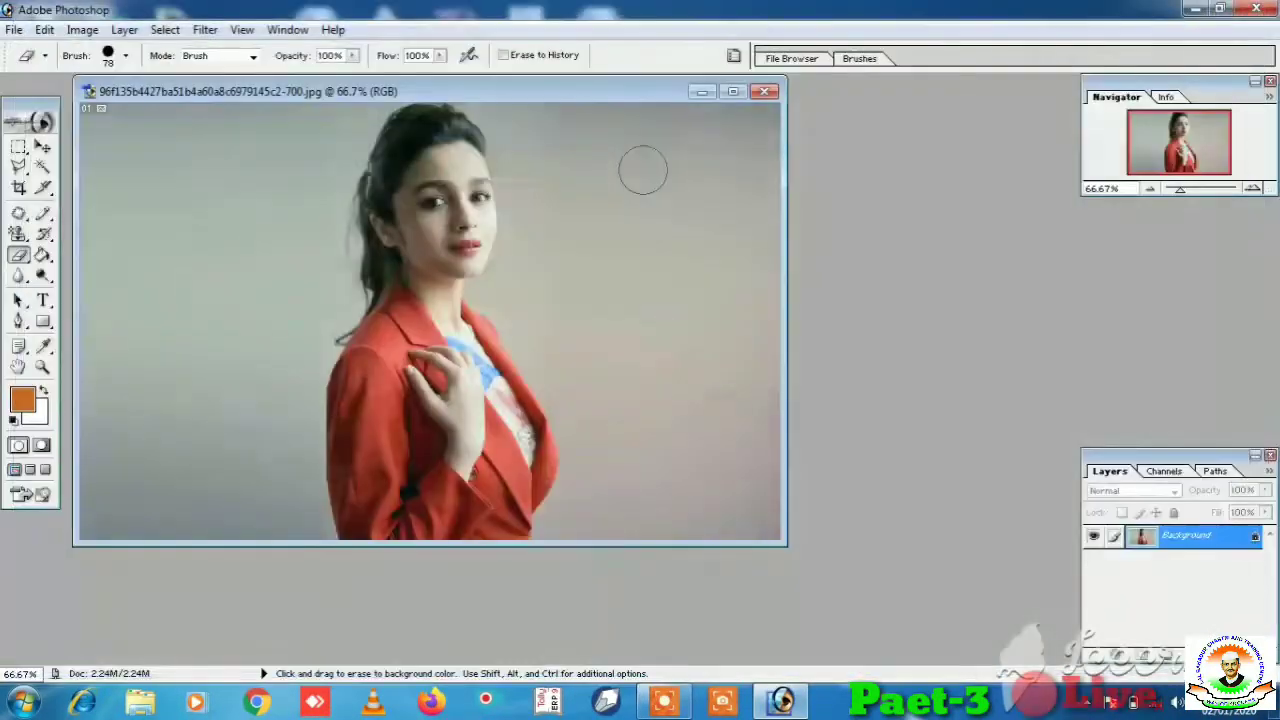
pyautogui.click(734, 92)
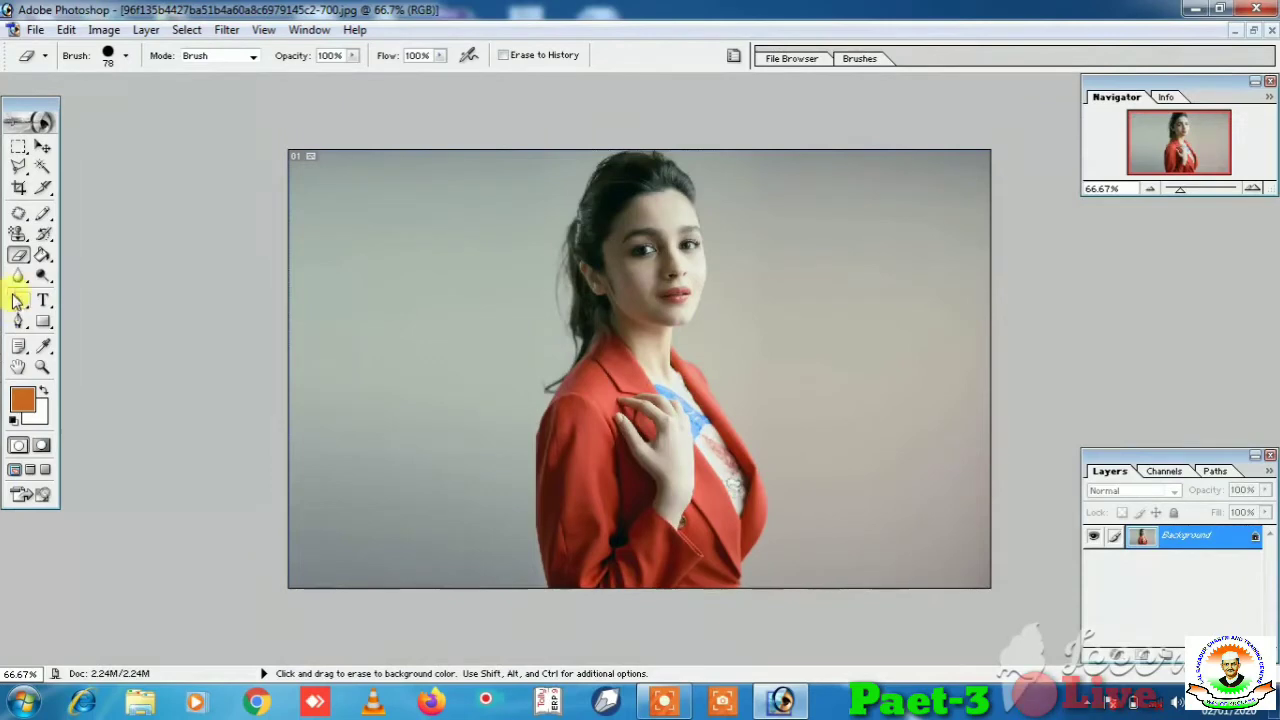
# - Erase the left grey background to transparency with a 90 px Background Eraser
pyautogui.rightClick(16, 258)
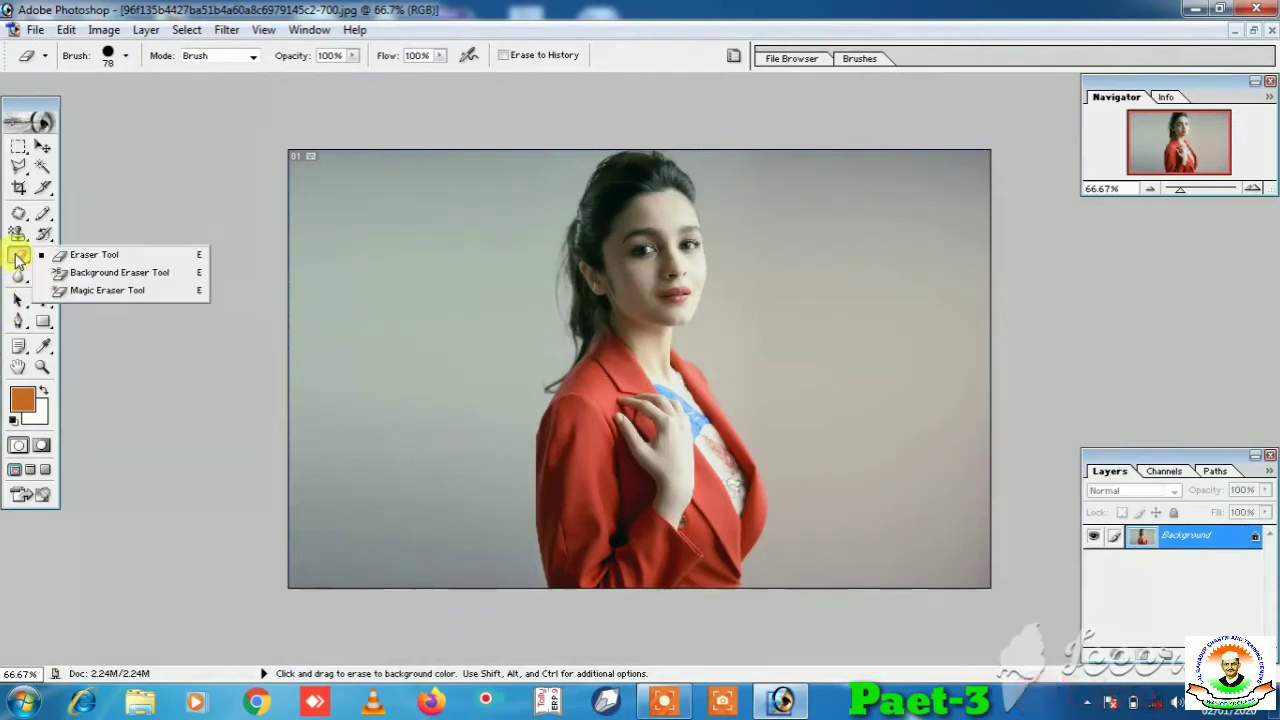
pyautogui.click(118, 272)
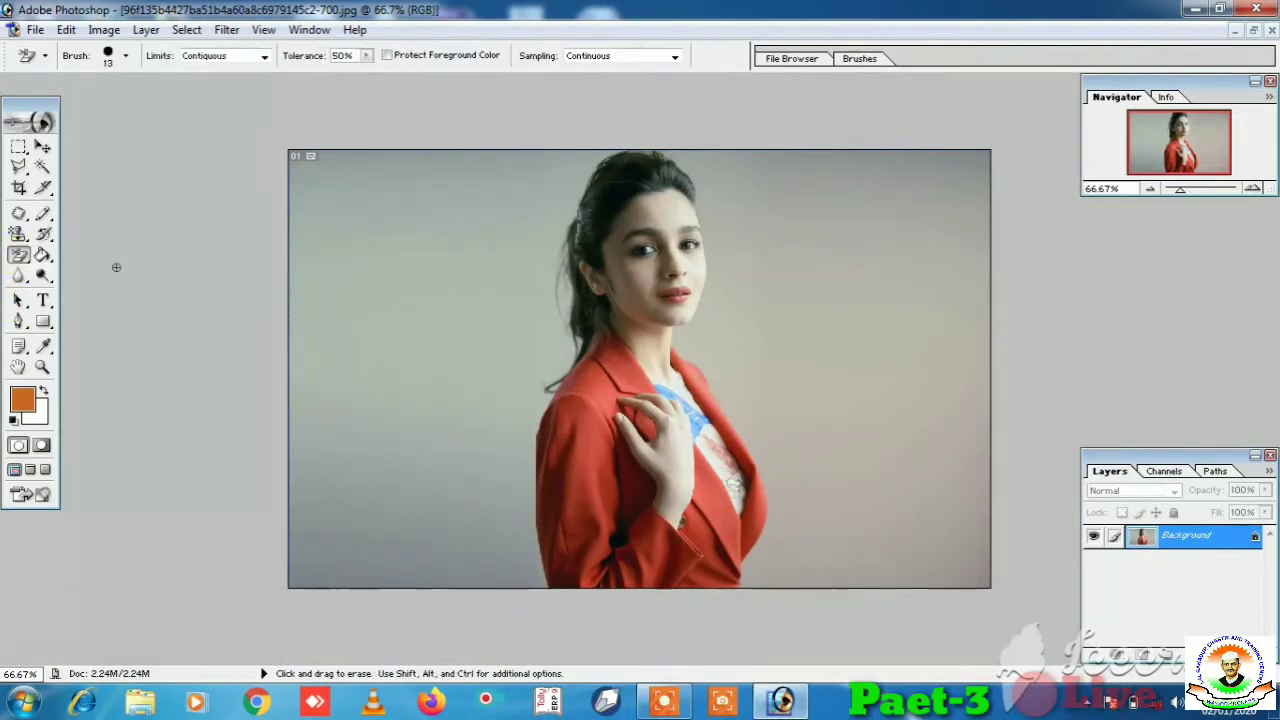
pyautogui.rightClick(381, 216)
pyautogui.moveTo(416, 248); pyautogui.dragTo(485, 248)
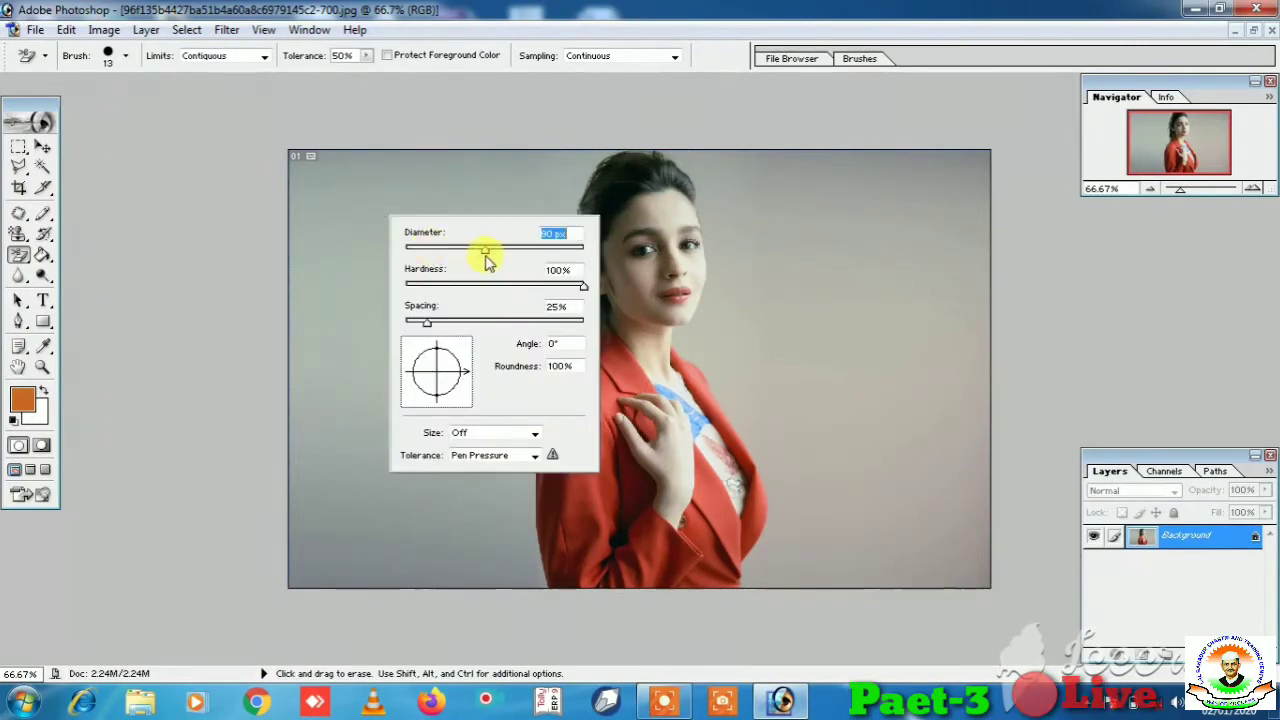
pyautogui.moveTo(379, 212); pyautogui.dragTo(352, 290)
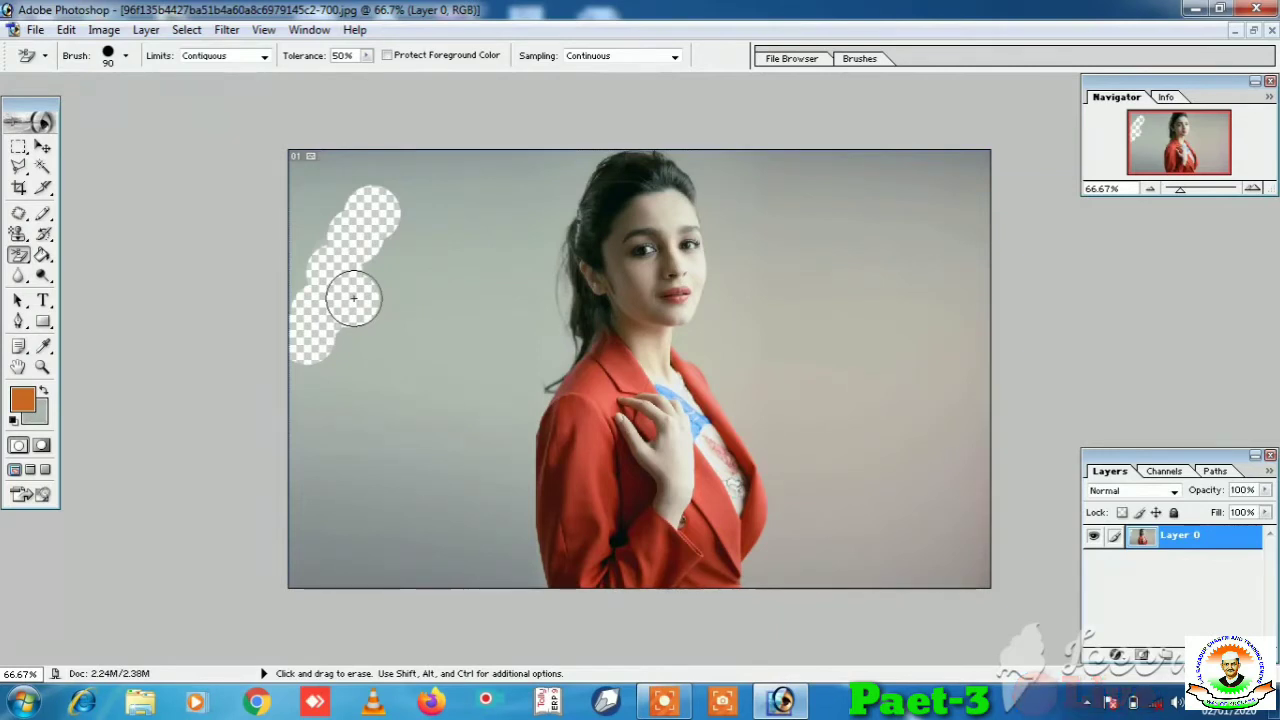
pyautogui.click(353, 297)
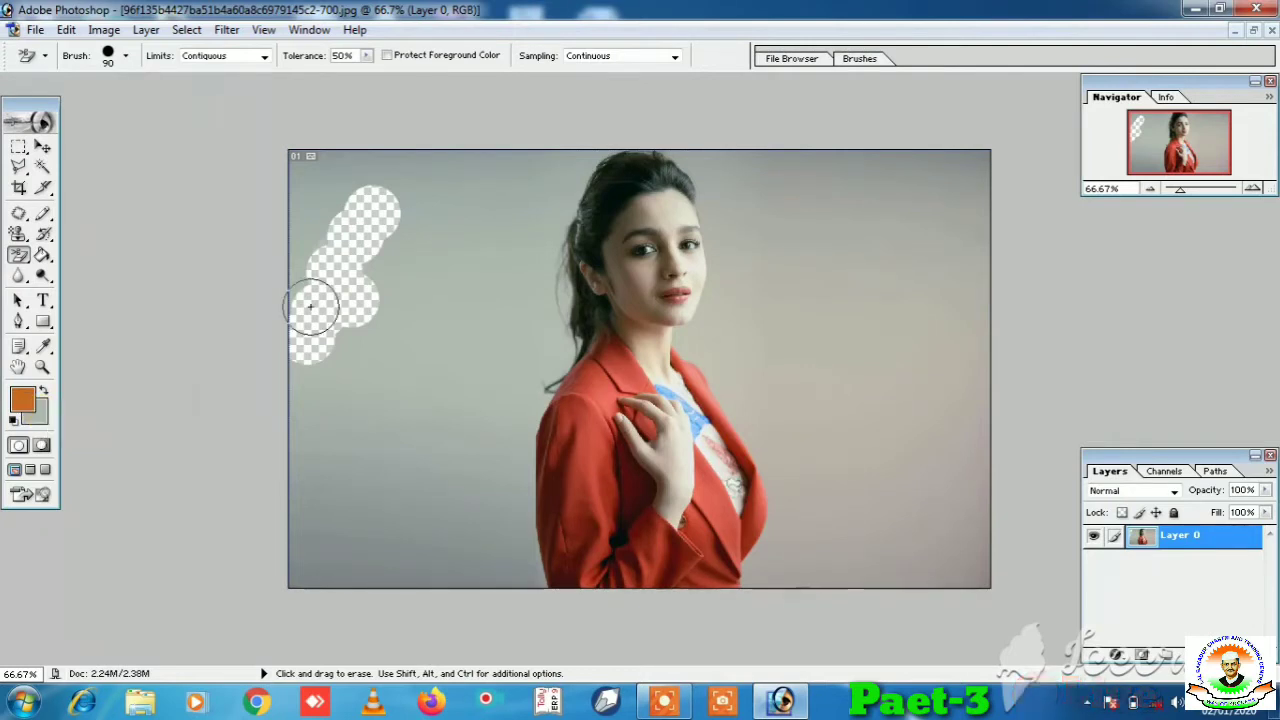
pyautogui.moveTo(390, 298); pyautogui.dragTo(291, 486)
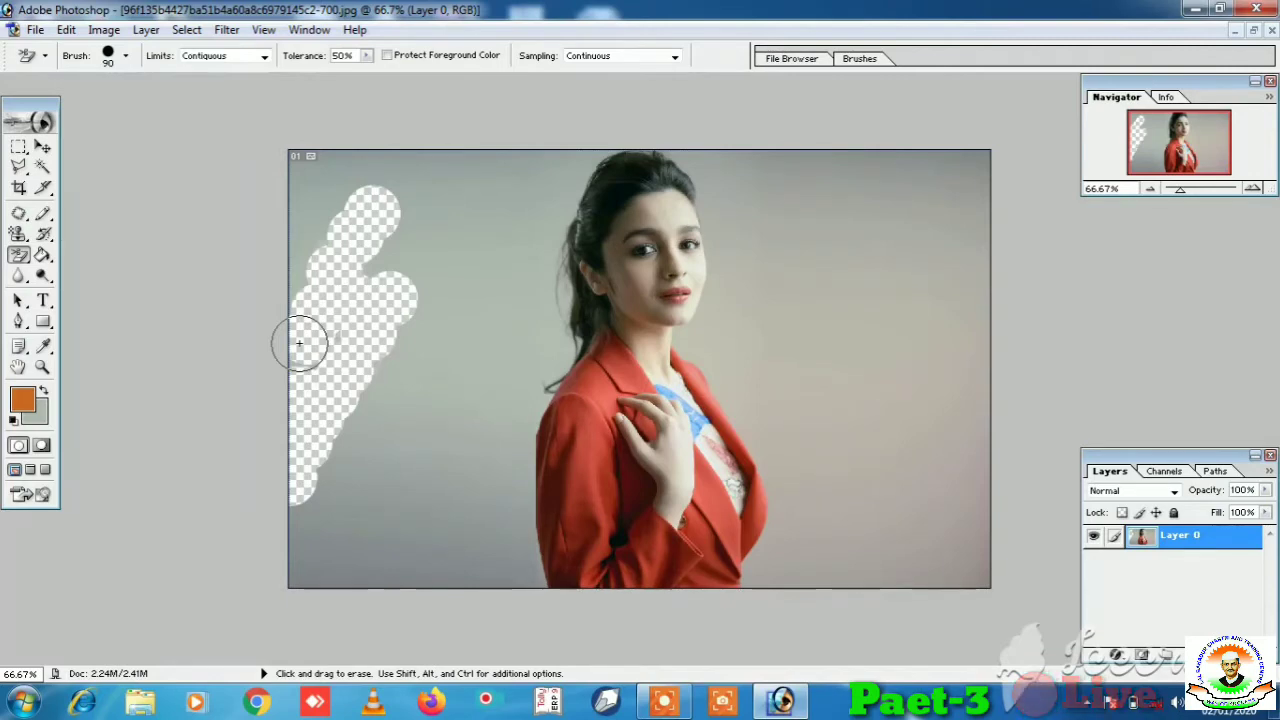
pyautogui.moveTo(299, 343)
pyautogui.mouseDown()
pyautogui.moveTo(334, 186)
pyautogui.moveTo(357, 349)
pyautogui.moveTo(420, 204)
pyautogui.moveTo(371, 380)
pyautogui.moveTo(315, 500)
pyautogui.moveTo(357, 391)
pyautogui.moveTo(328, 588)
pyautogui.moveTo(320, 491)
pyautogui.moveTo(277, 580)
pyautogui.moveTo(410, 375)
pyautogui.moveTo(506, 143)
pyautogui.mouseUp()
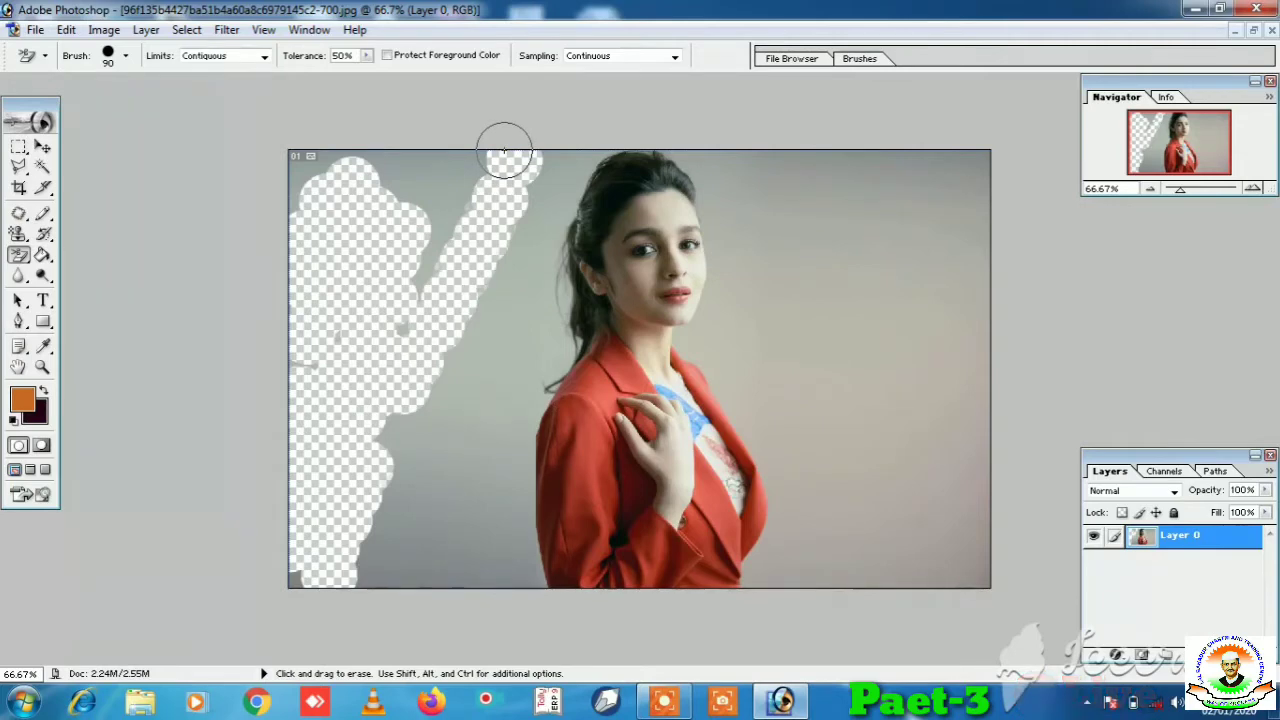
# - Revert the background erasing and crop the image to a portrait frame around the woman
pyautogui.hotkey('ctrl', 'alt', 'z')
pyautogui.hotkey('ctrl', 'alt', 'z')
pyautogui.hotkey('ctrl', 'alt', 'z')
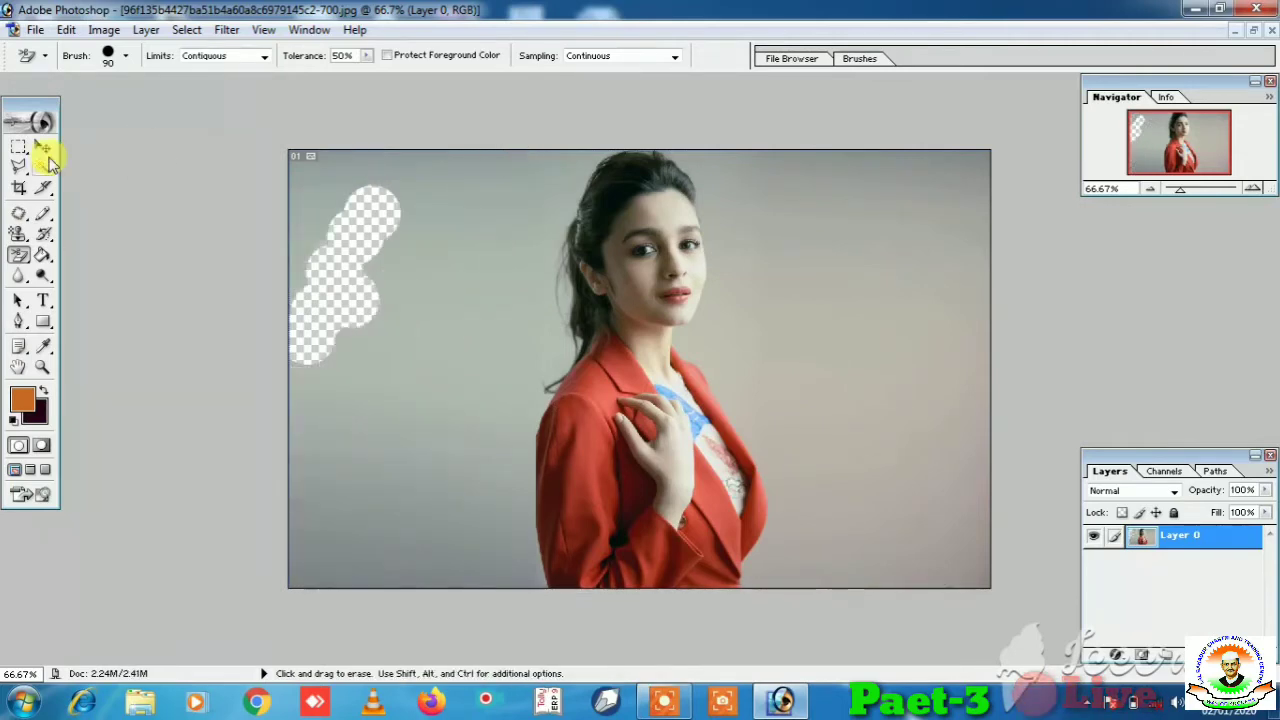
pyautogui.click(25, 185)
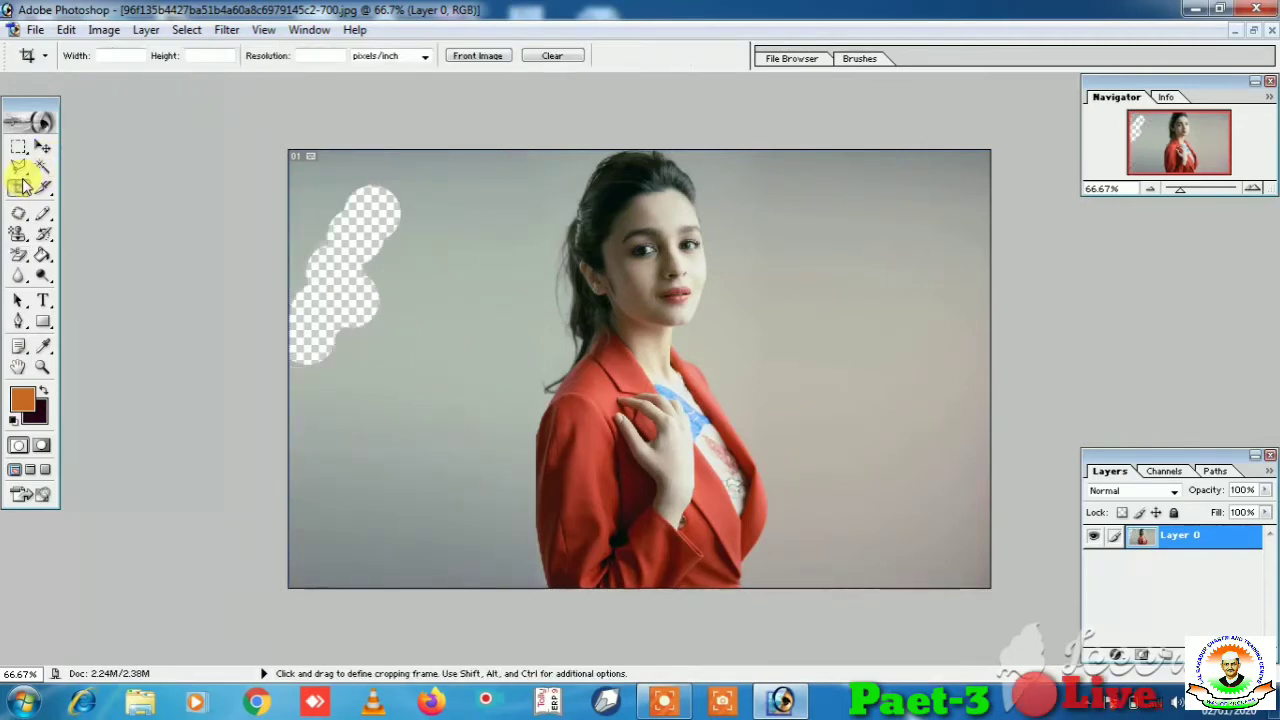
pyautogui.moveTo(480, 163); pyautogui.dragTo(766, 530)
pyautogui.press('Return')
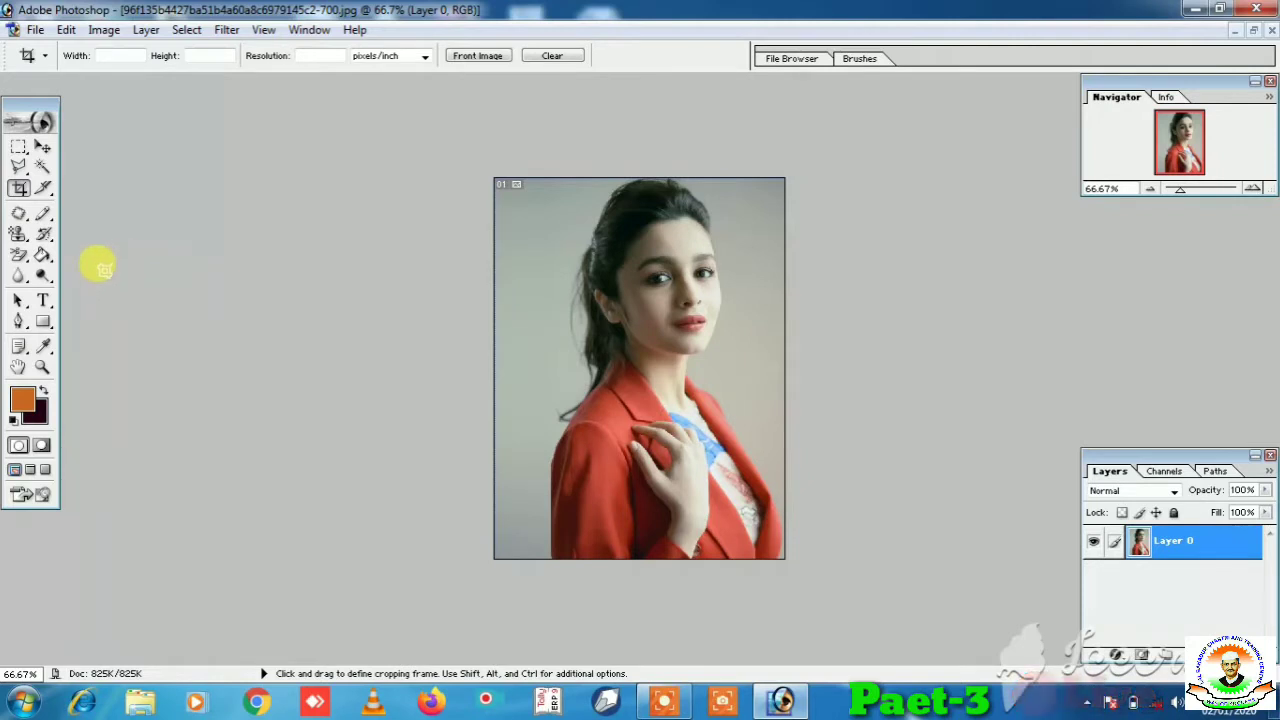
# - Try the Background Eraser along the upper-left edge, then undo it
pyautogui.click(19, 254)
pyautogui.moveTo(548, 228)
pyautogui.mouseDown()
pyautogui.moveTo(480, 341)
pyautogui.moveTo(513, 283)
pyautogui.mouseUp()
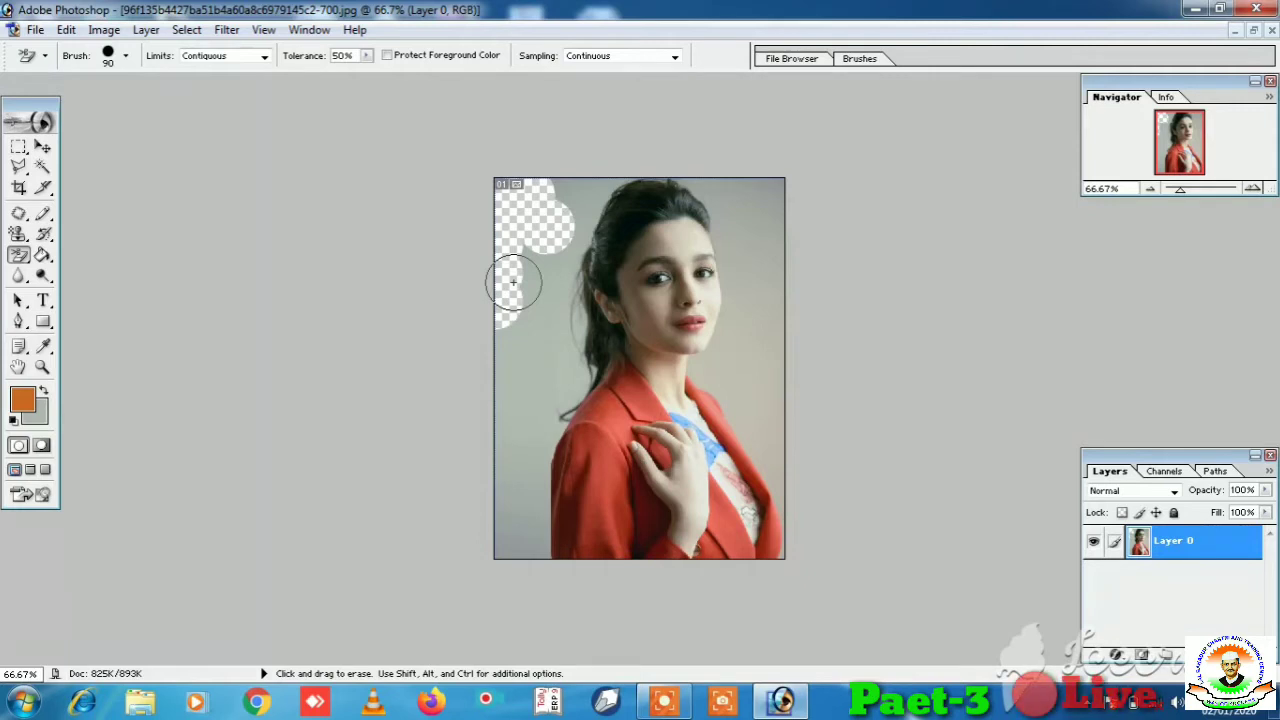
pyautogui.hotkey('ctrl', 'alt', 'z')
pyautogui.hotkey('ctrl', 'alt', 'z')
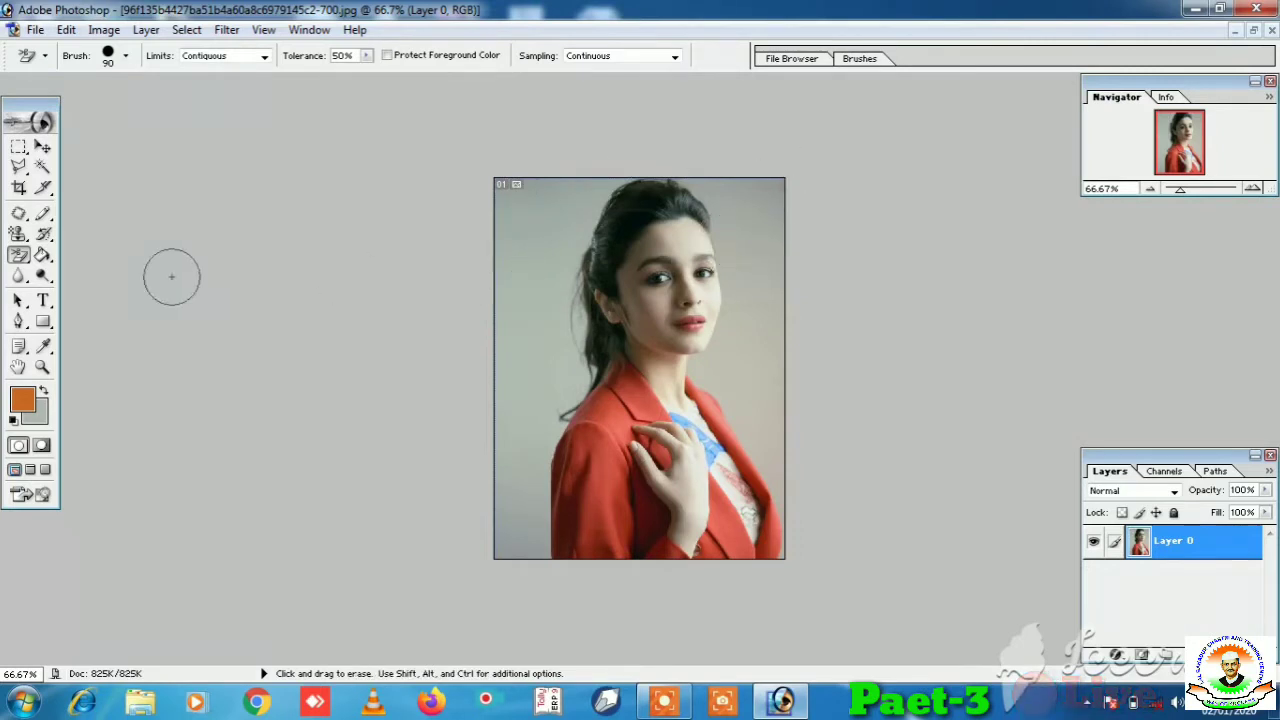
# - Magic-erase the grey background left of the woman, undo the right-side erase that hit her face, and close
pyautogui.click(24, 258)
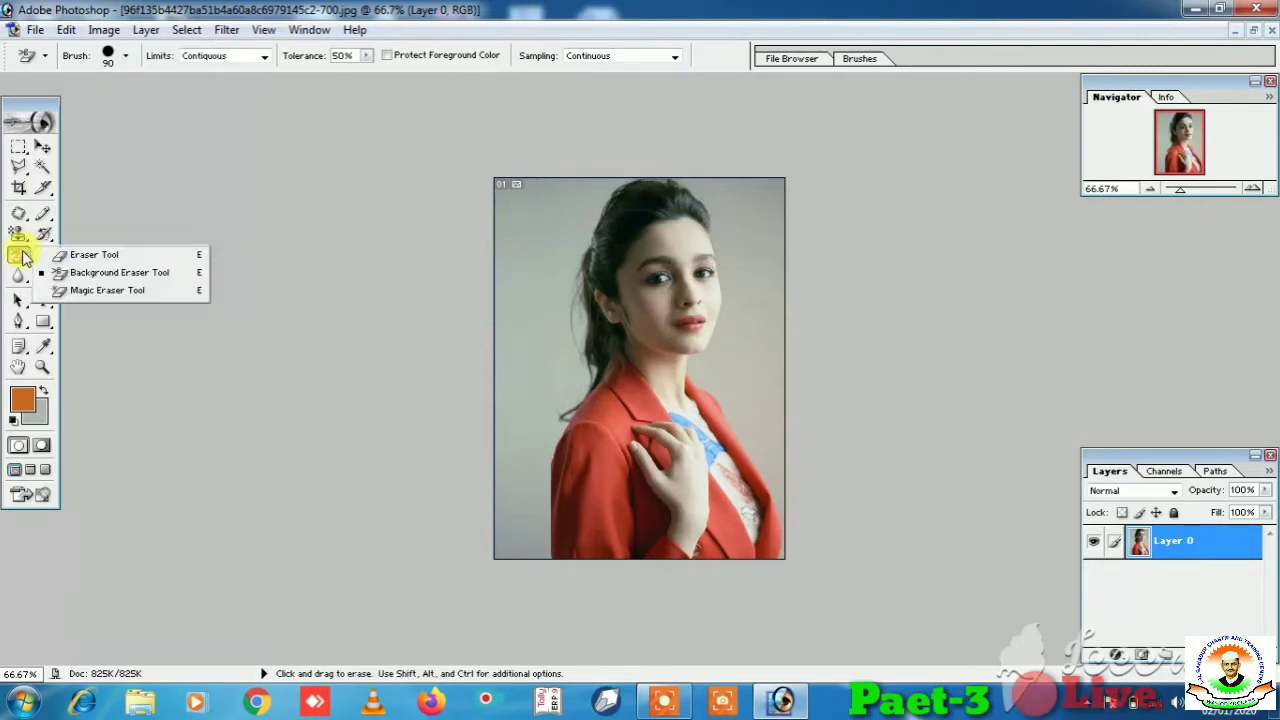
pyautogui.click(62, 291)
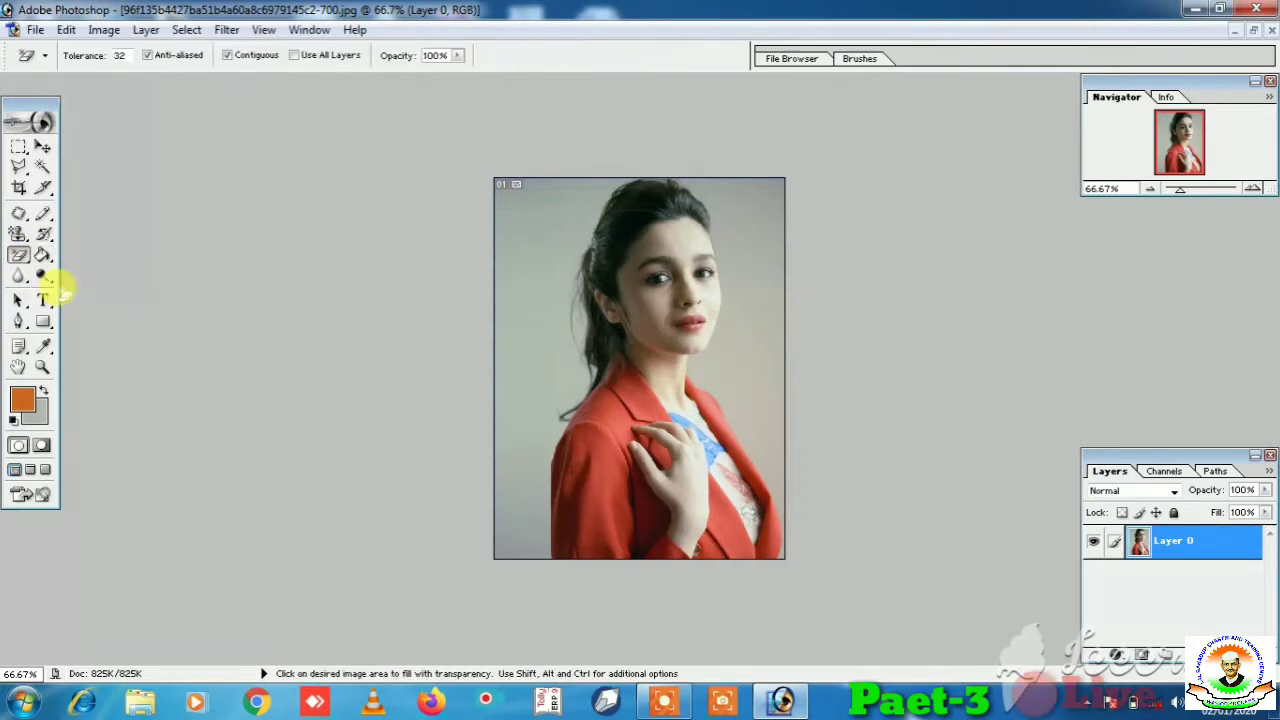
pyautogui.click(500, 268)
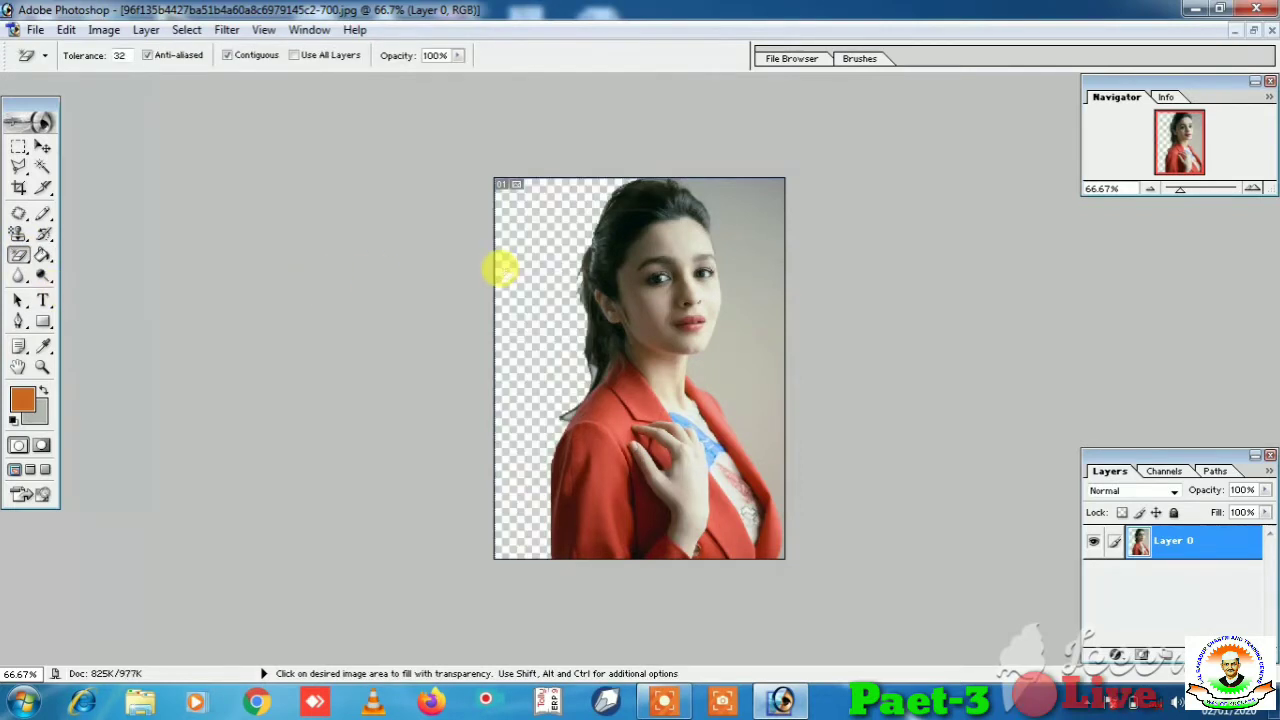
pyautogui.click(755, 277)
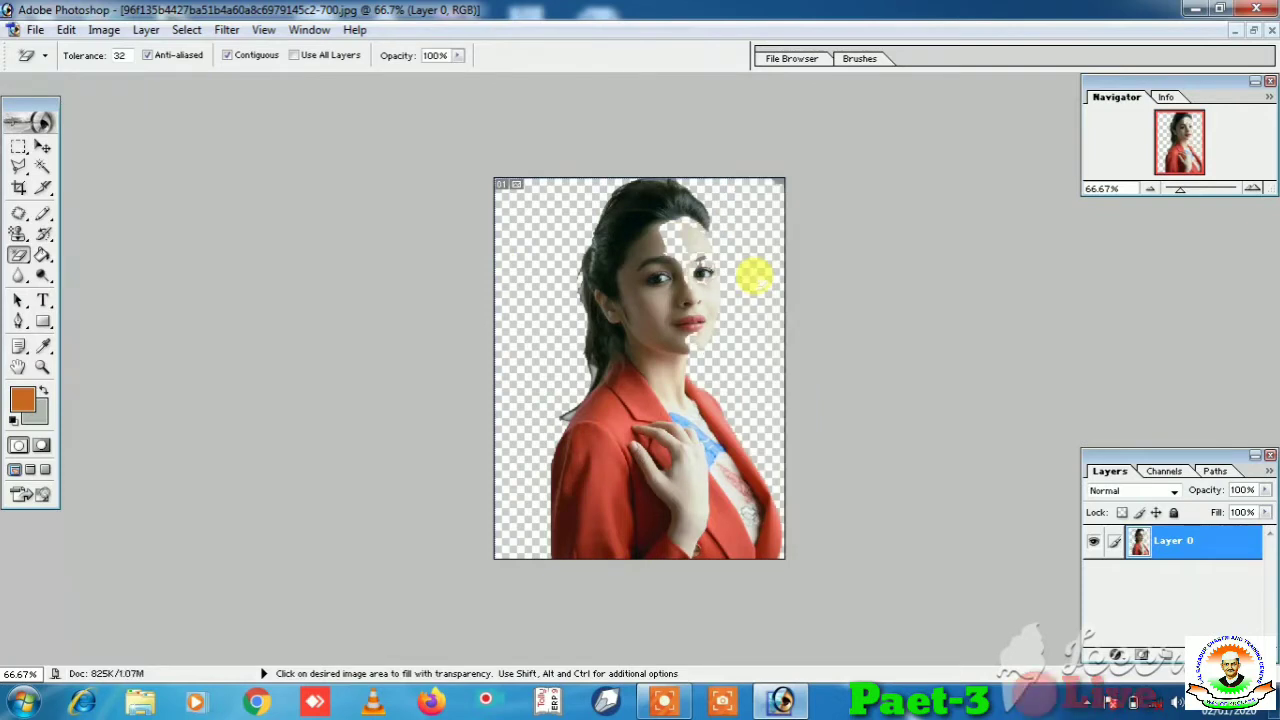
pyautogui.hotkey('ctrl', 'alt', 'z')
pyautogui.hotkey('ctrl', 'alt', 'z')
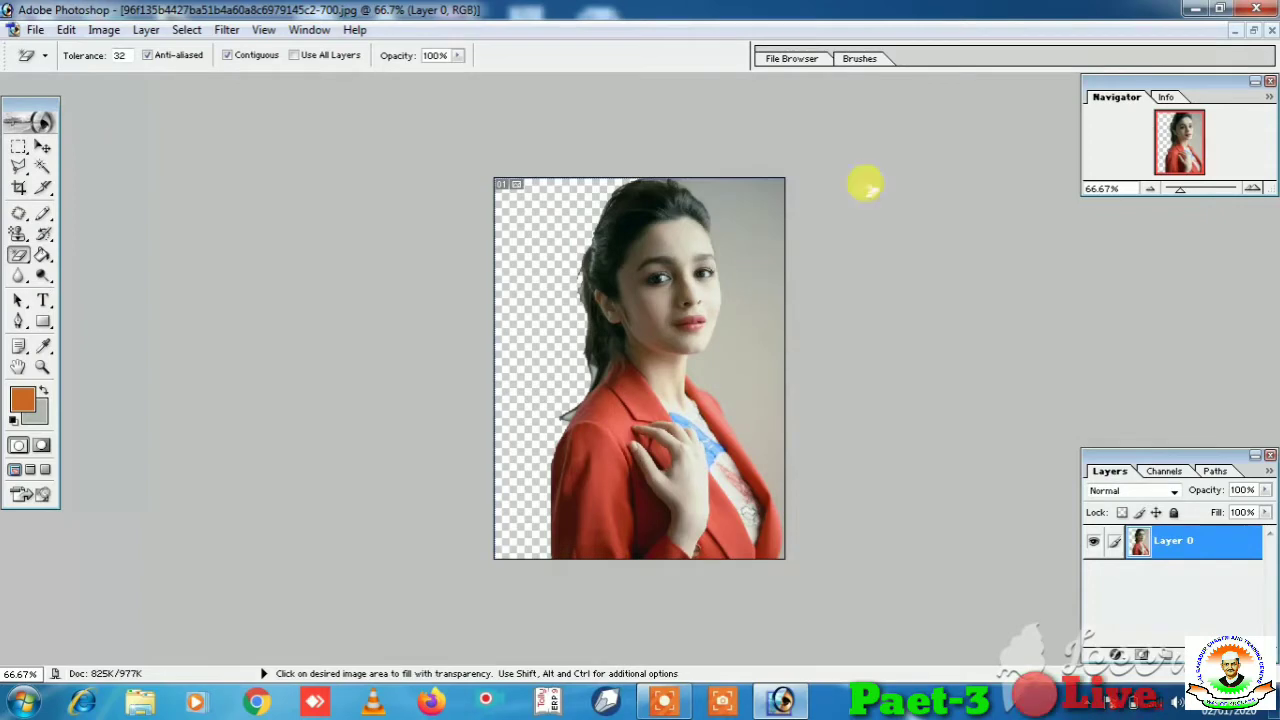
pyautogui.click(1271, 31)
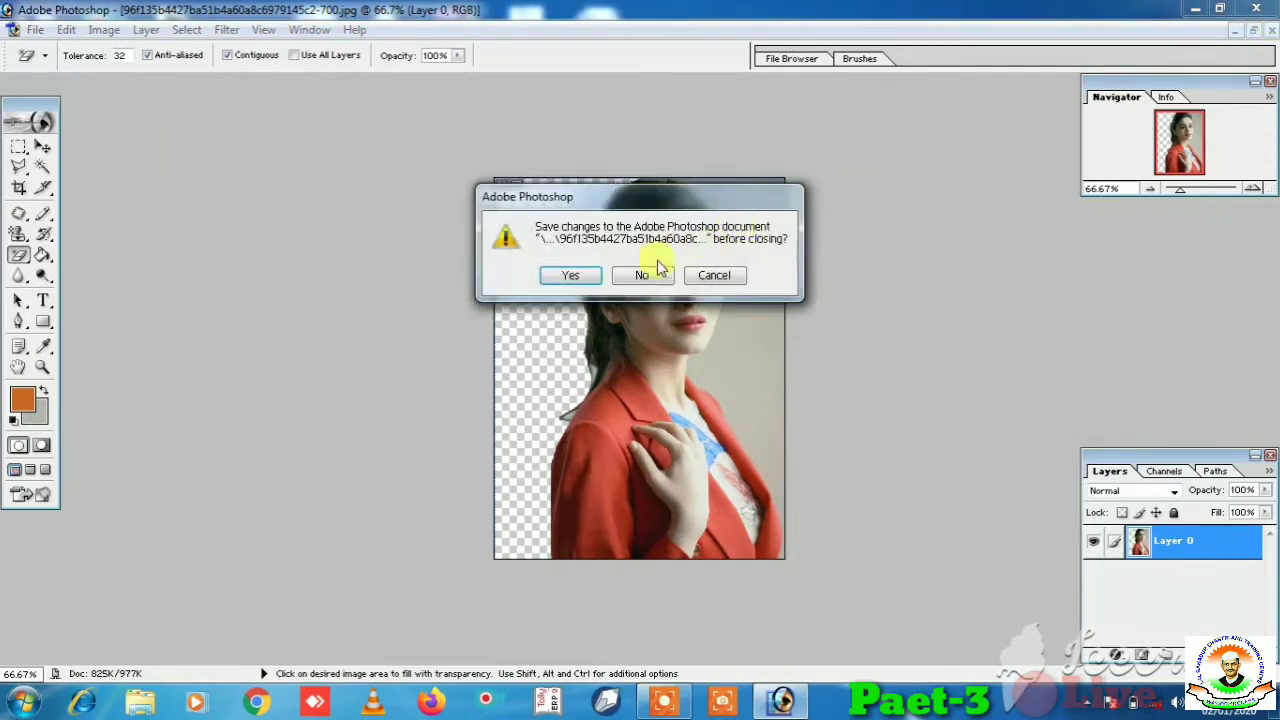
pyautogui.click(641, 274)
pyautogui.doubleClick(626, 251)
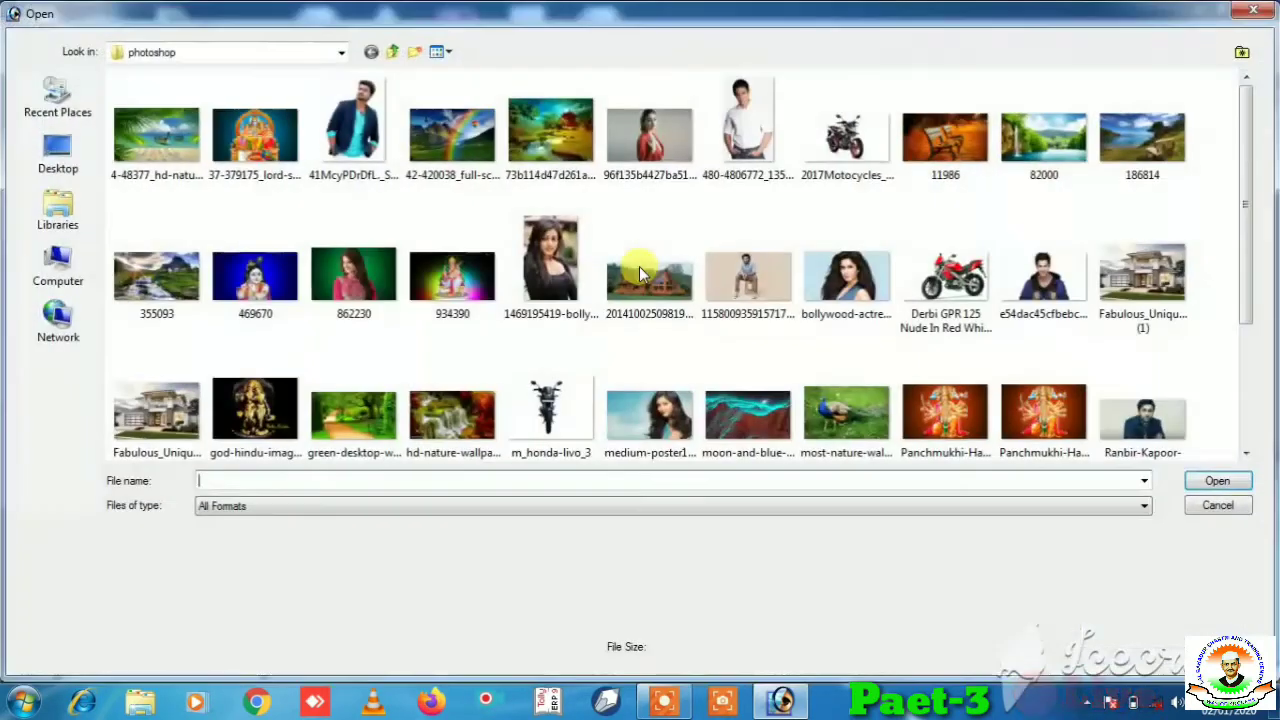
pyautogui.doubleClick(748, 135)
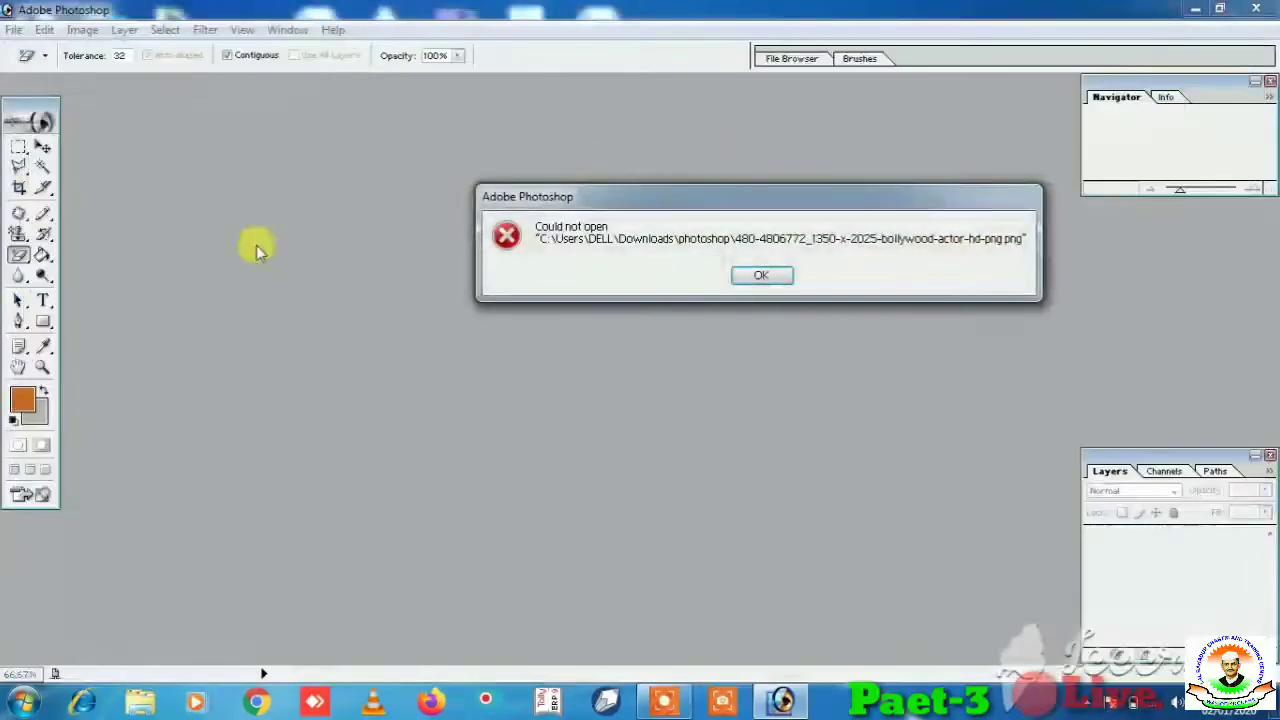
pyautogui.click(771, 277)
pyautogui.hotkey('ctrl', 'o')
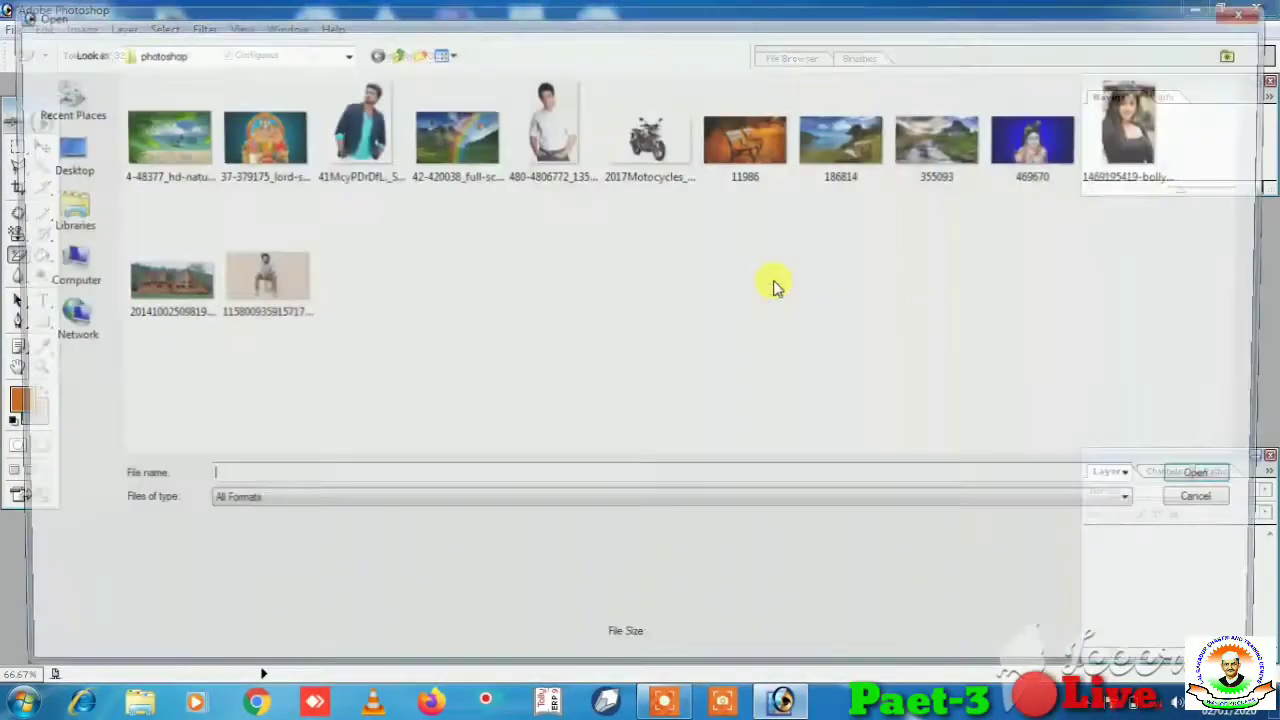
# - Open the man's photo 41McyPDrDfL and magic-erase its white background to transparency
pyautogui.doubleClick(353, 128)
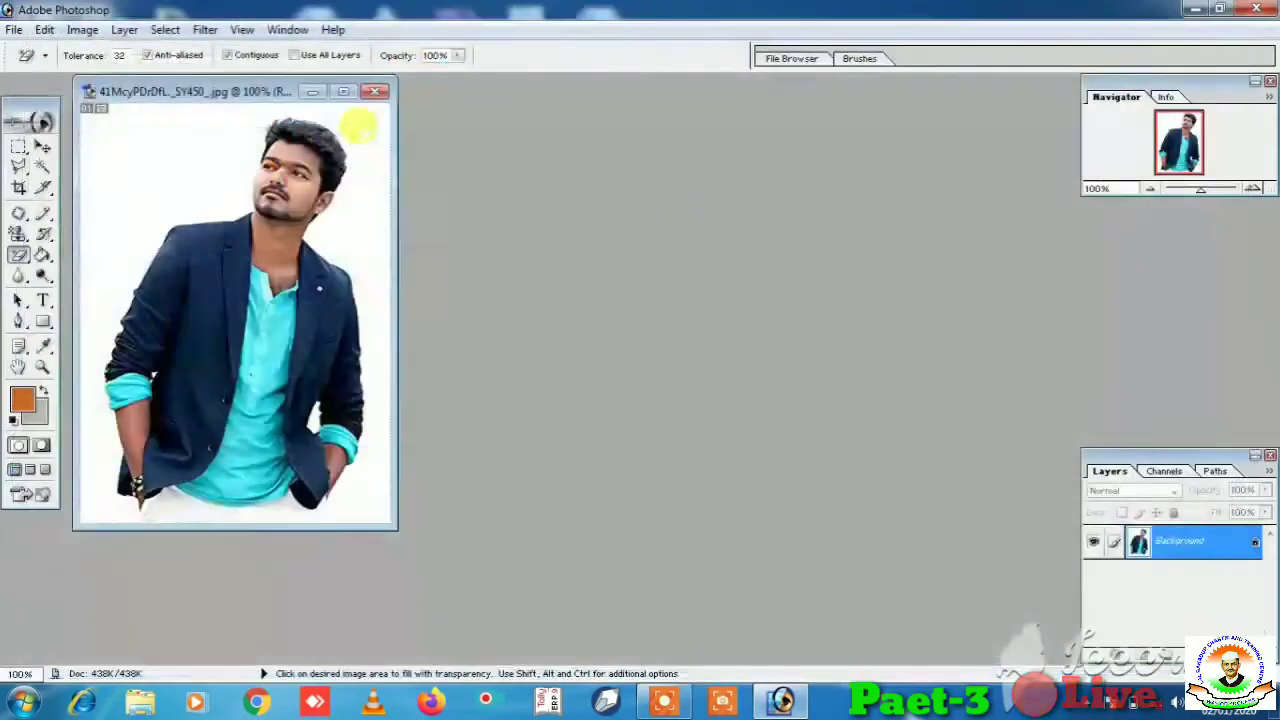
pyautogui.click(214, 108)
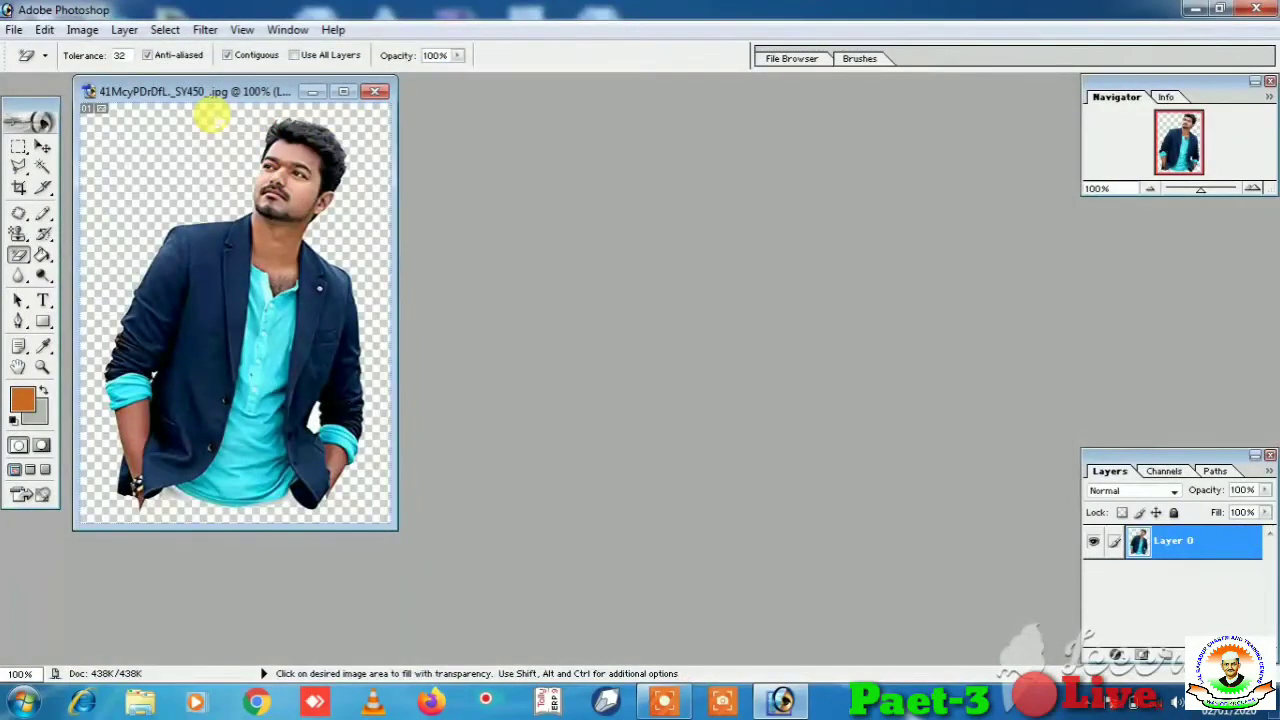
pyautogui.click(340, 92)
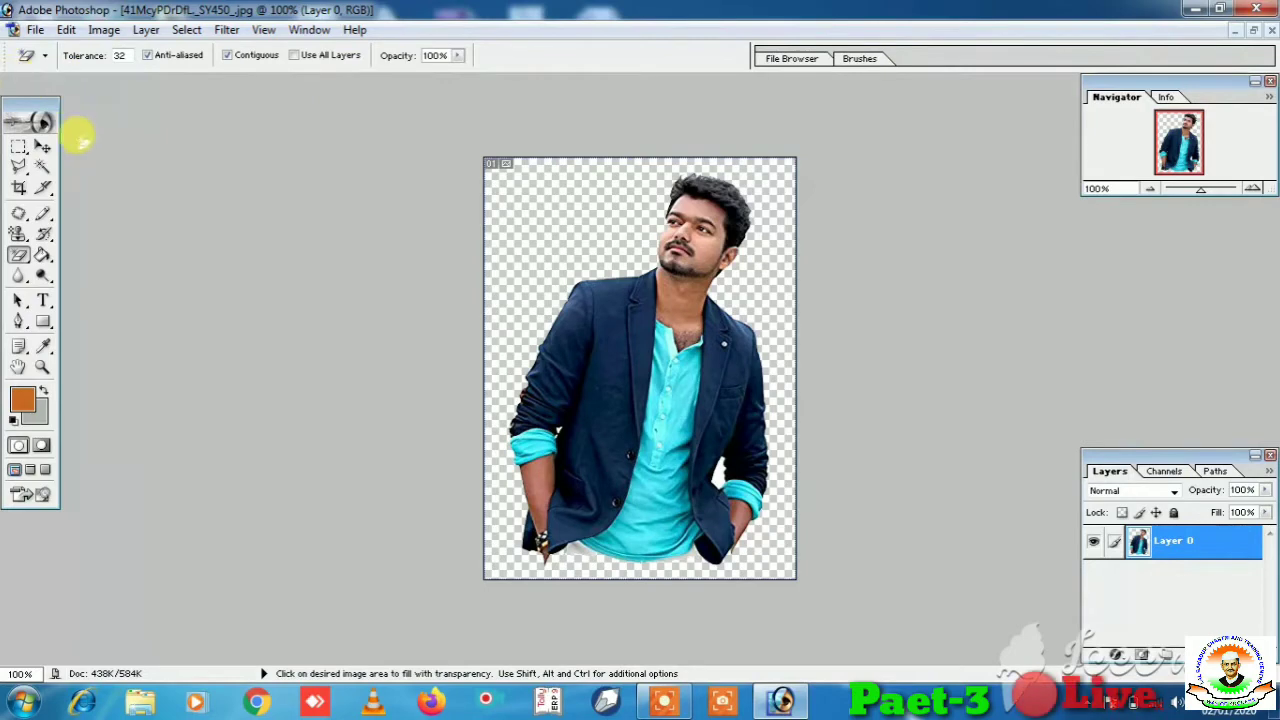
pyautogui.click(1253, 33)
# - Create a 4 × 6 inch, 300 ppi document, fill it orange, and place it beside the man's photo
pyautogui.hotkey('ctrl', 'n')
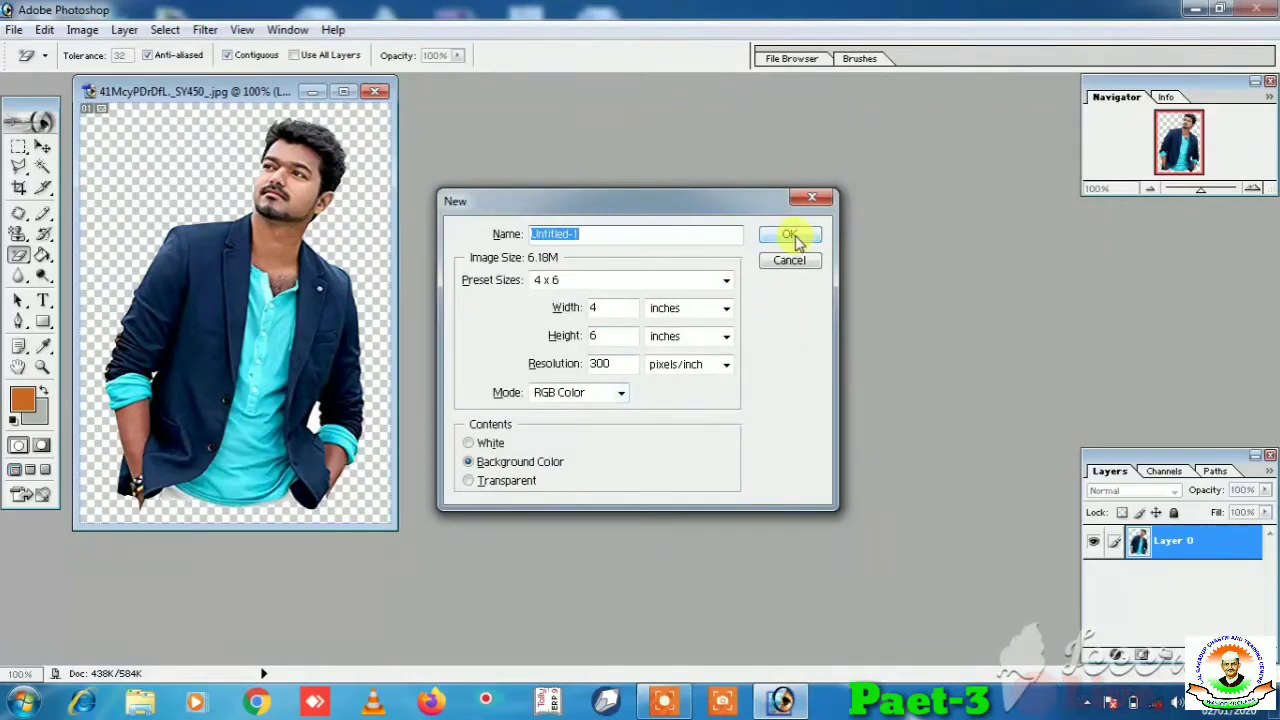
pyautogui.click(790, 236)
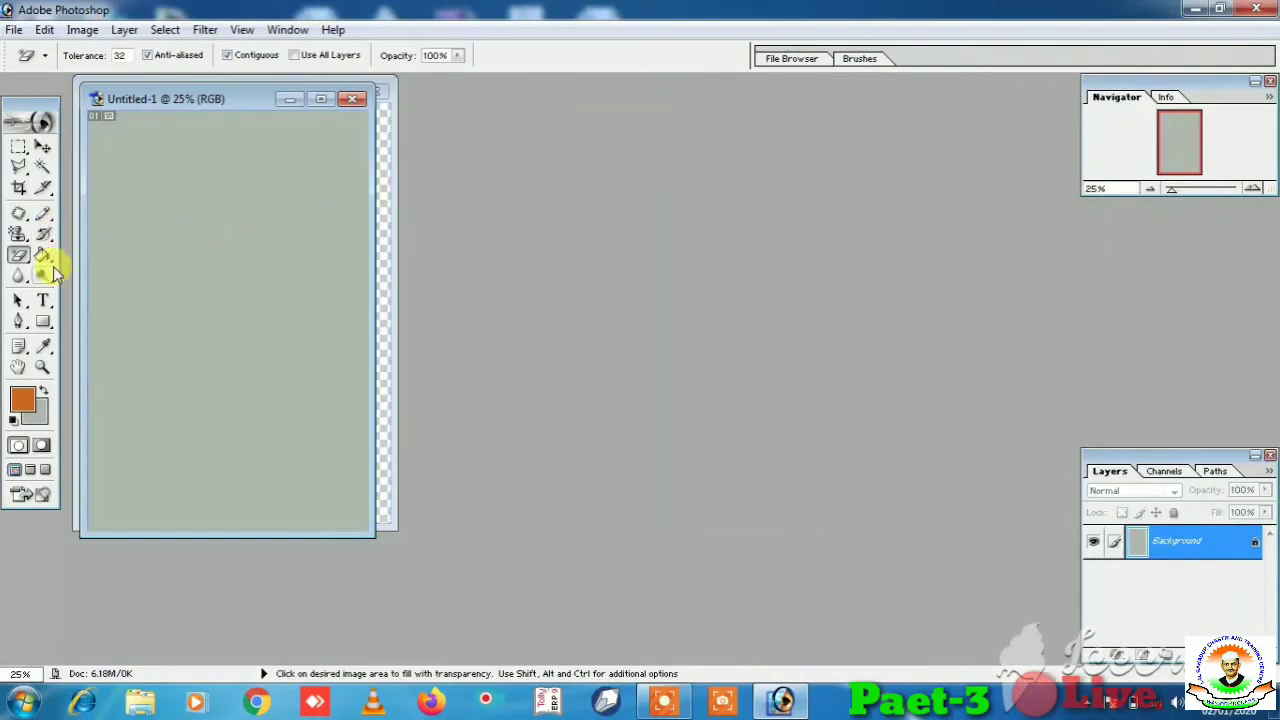
pyautogui.click(43, 254)
pyautogui.click(263, 403)
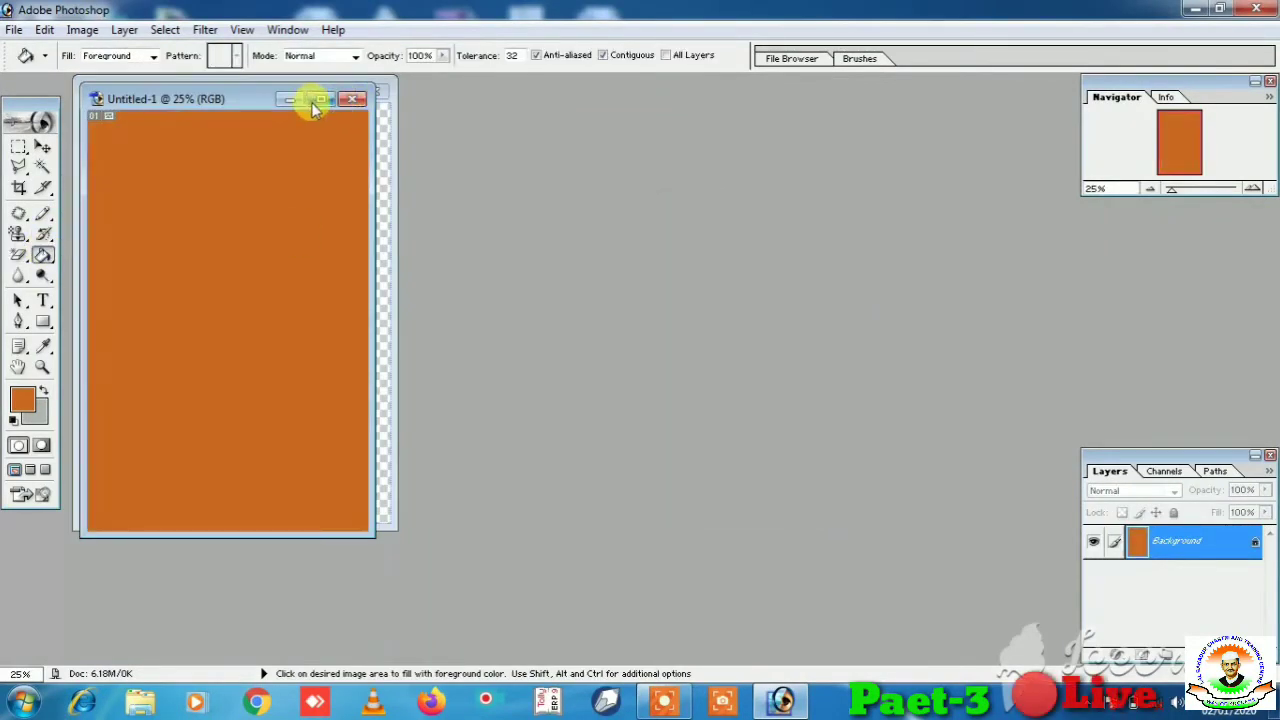
pyautogui.moveTo(250, 100); pyautogui.dragTo(776, 126)
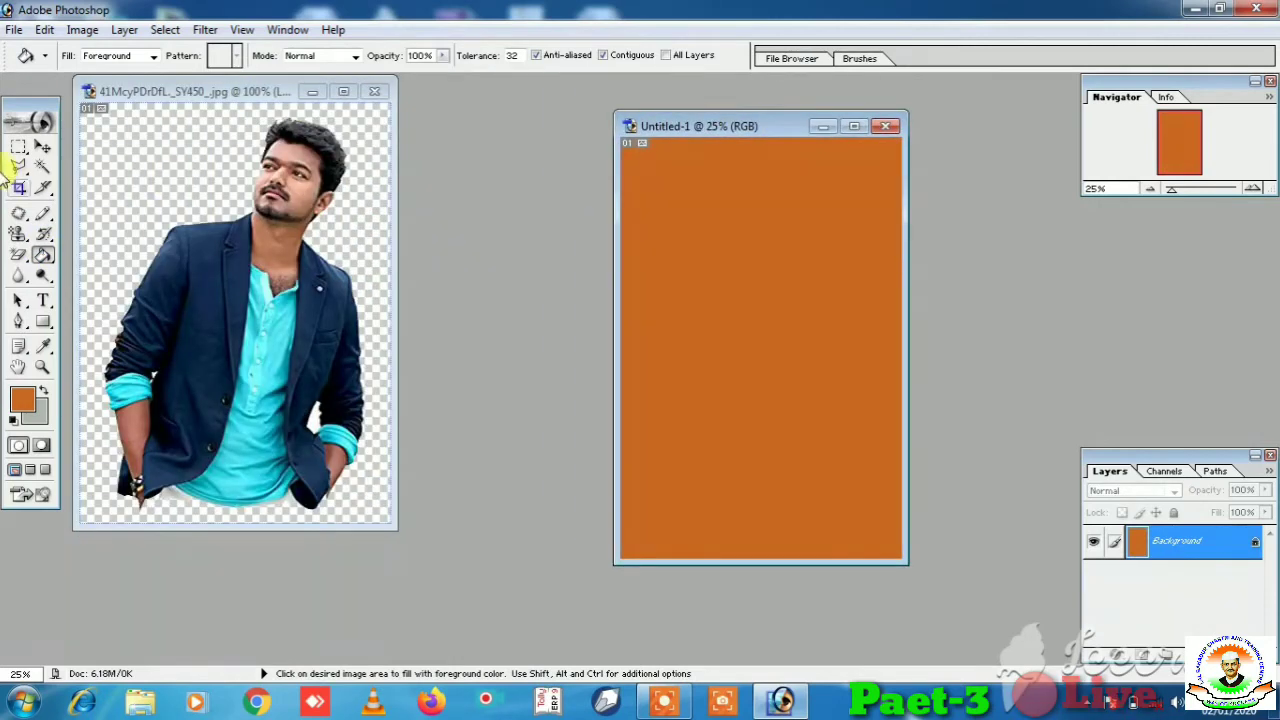
# - Drag the cut-out man onto the orange canvas and scale him to about 285%
pyautogui.click(42, 146)
pyautogui.click(193, 245)
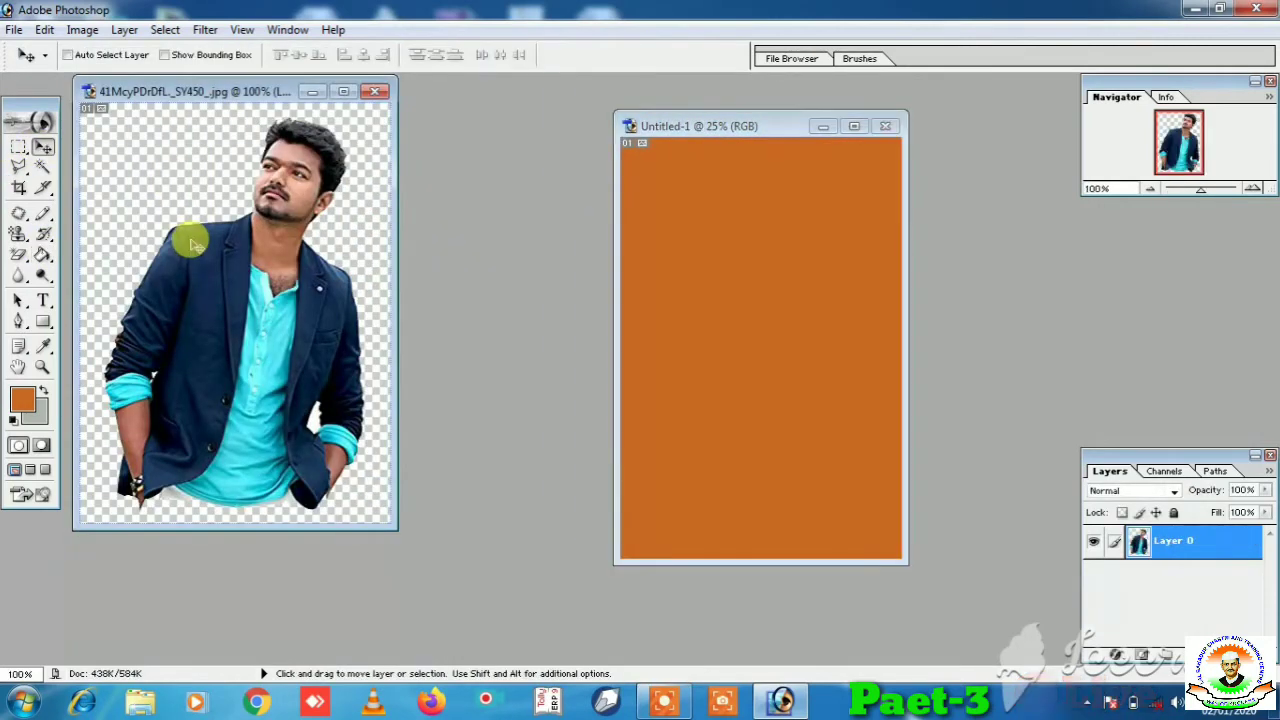
pyautogui.moveTo(193, 245)
pyautogui.mouseDown()
pyautogui.moveTo(810, 322)
pyautogui.moveTo(697, 208)
pyautogui.mouseUp()
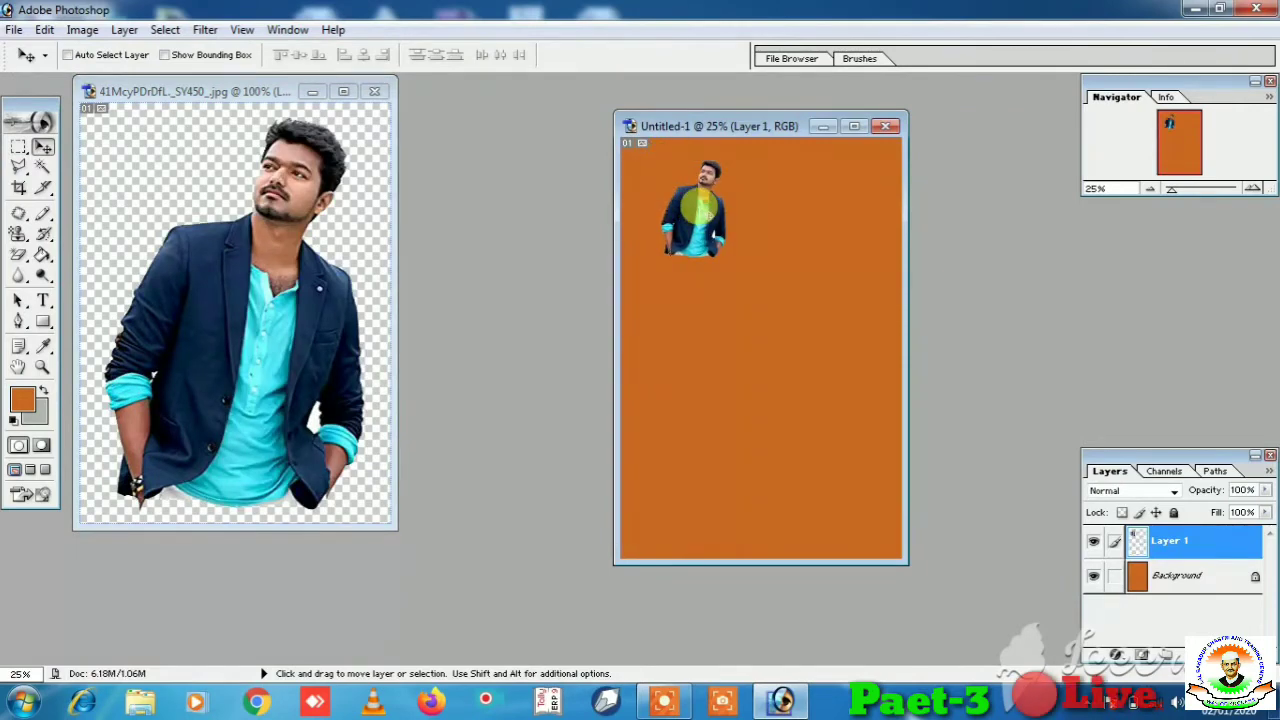
pyautogui.hotkey('ctrl', 'r')
pyautogui.hotkey('ctrl', 't')
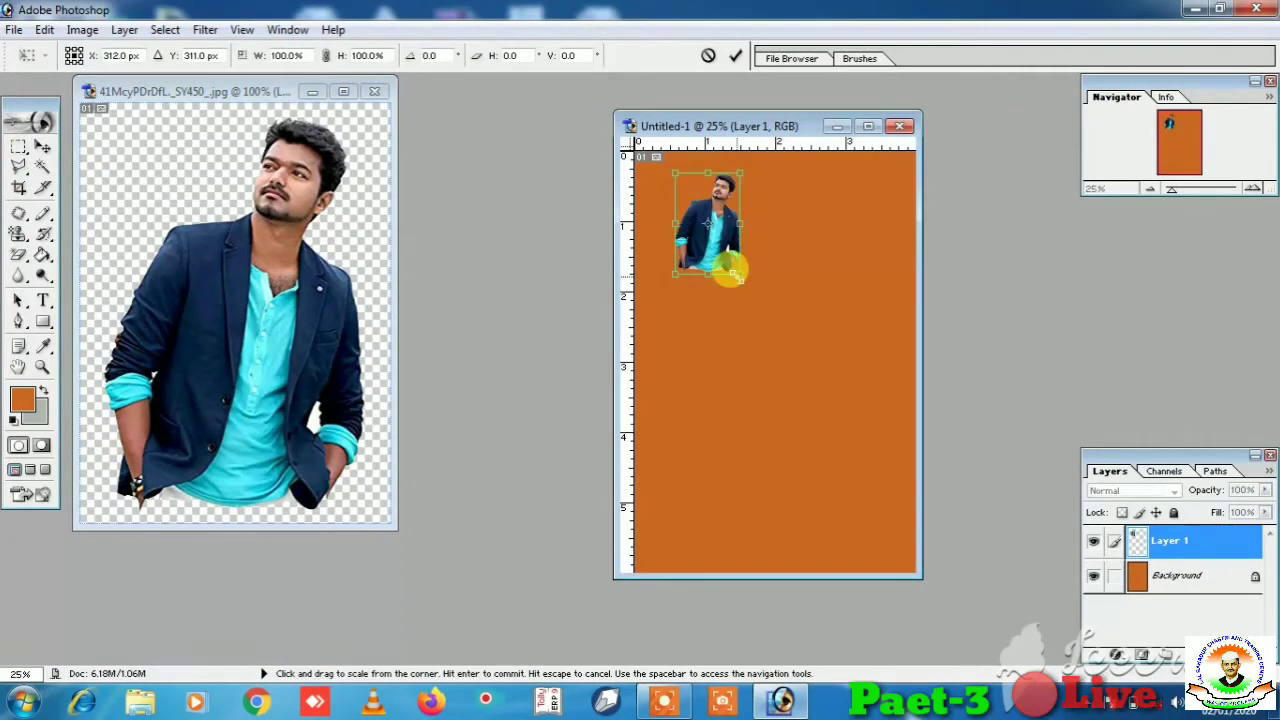
pyautogui.moveTo(731, 273); pyautogui.dragTo(853, 455)
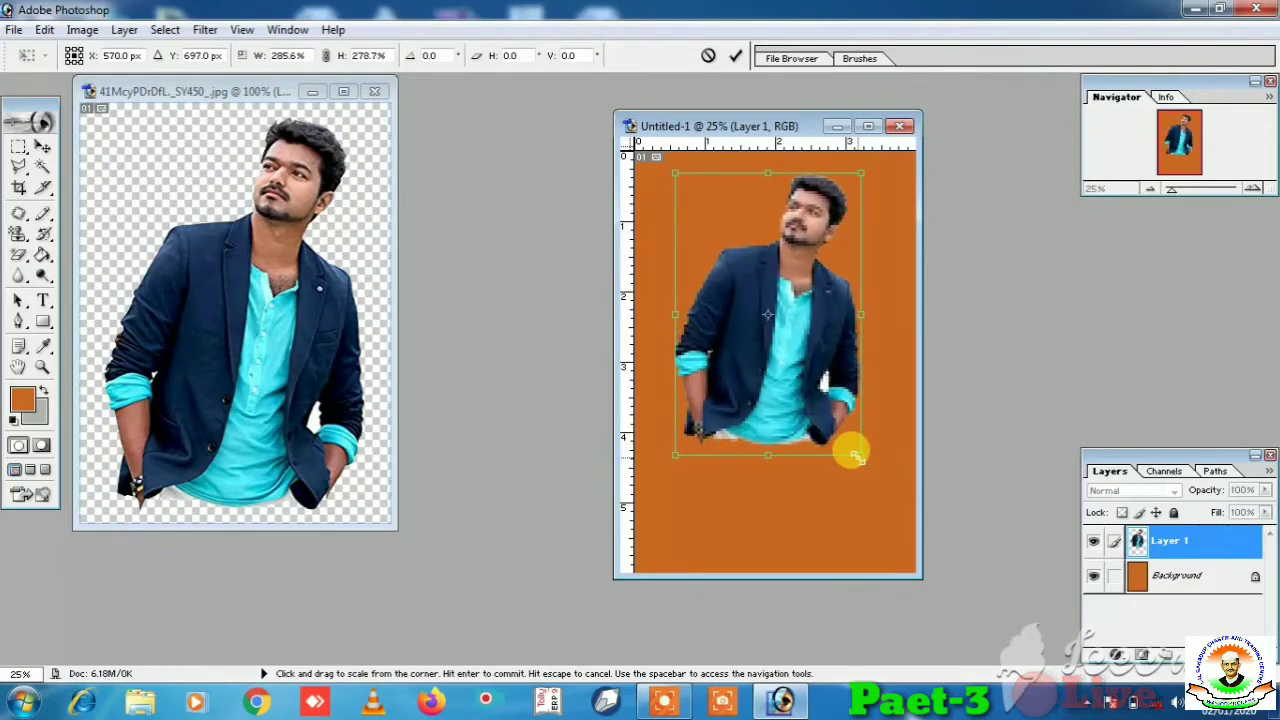
pyautogui.press('Return')
# - Magic-erase a patch of the man's jacket, then close the orange composite document
pyautogui.click(869, 126)
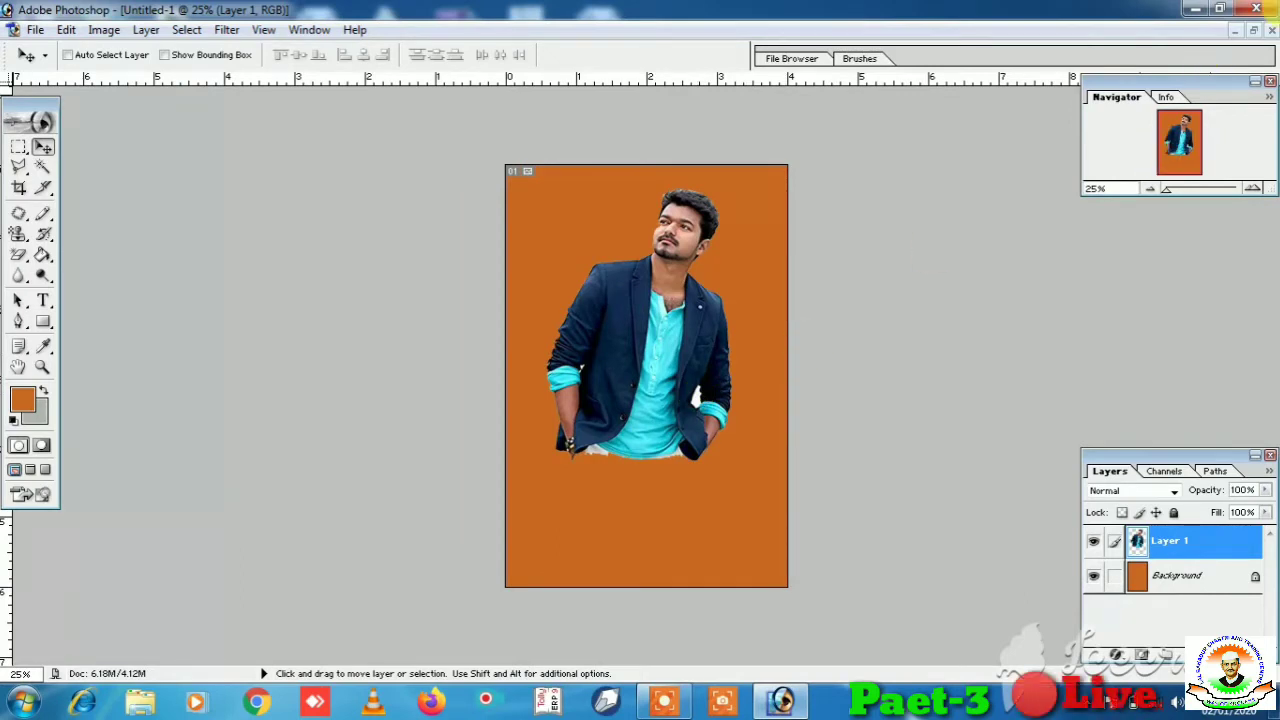
pyautogui.click(1255, 29)
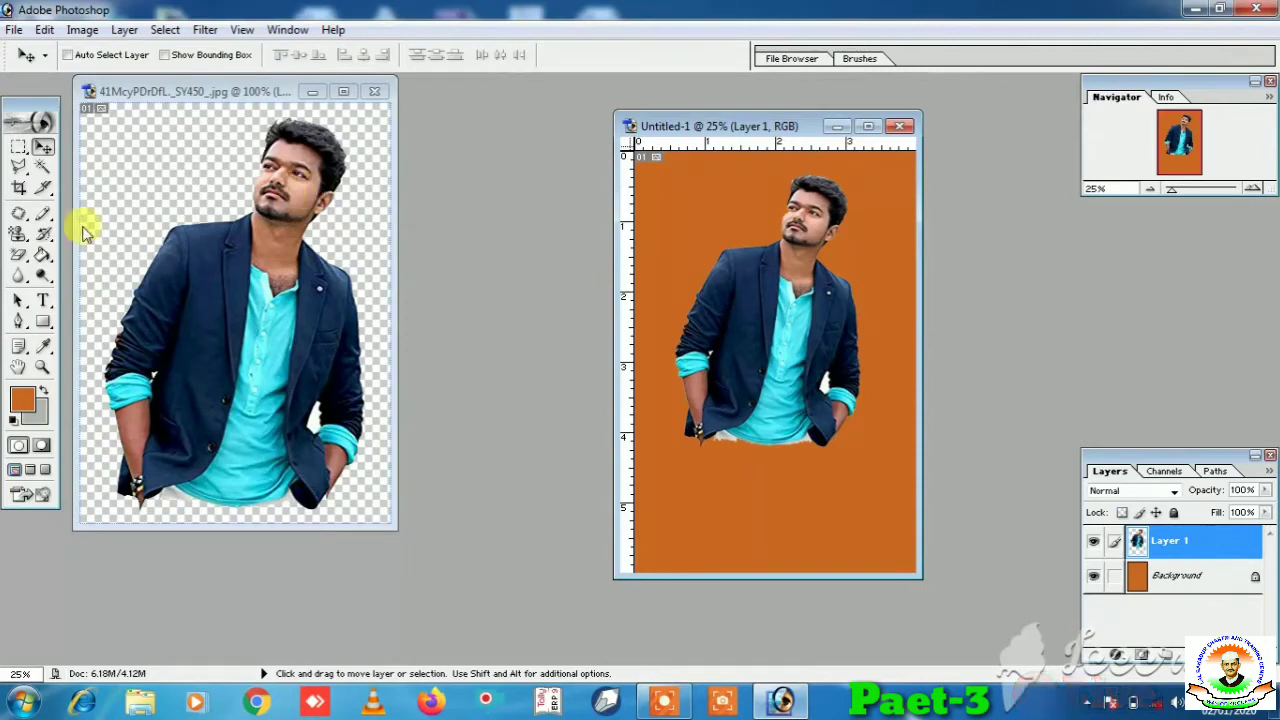
pyautogui.click(43, 166)
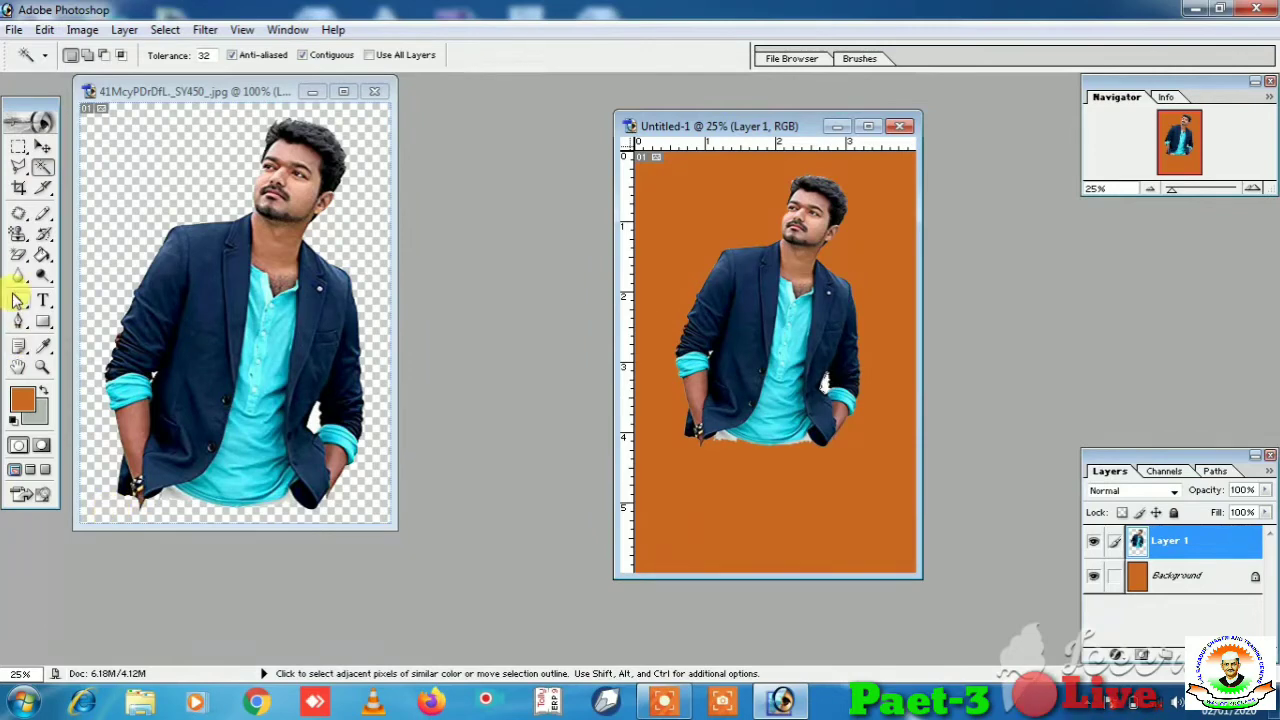
pyautogui.click(18, 256)
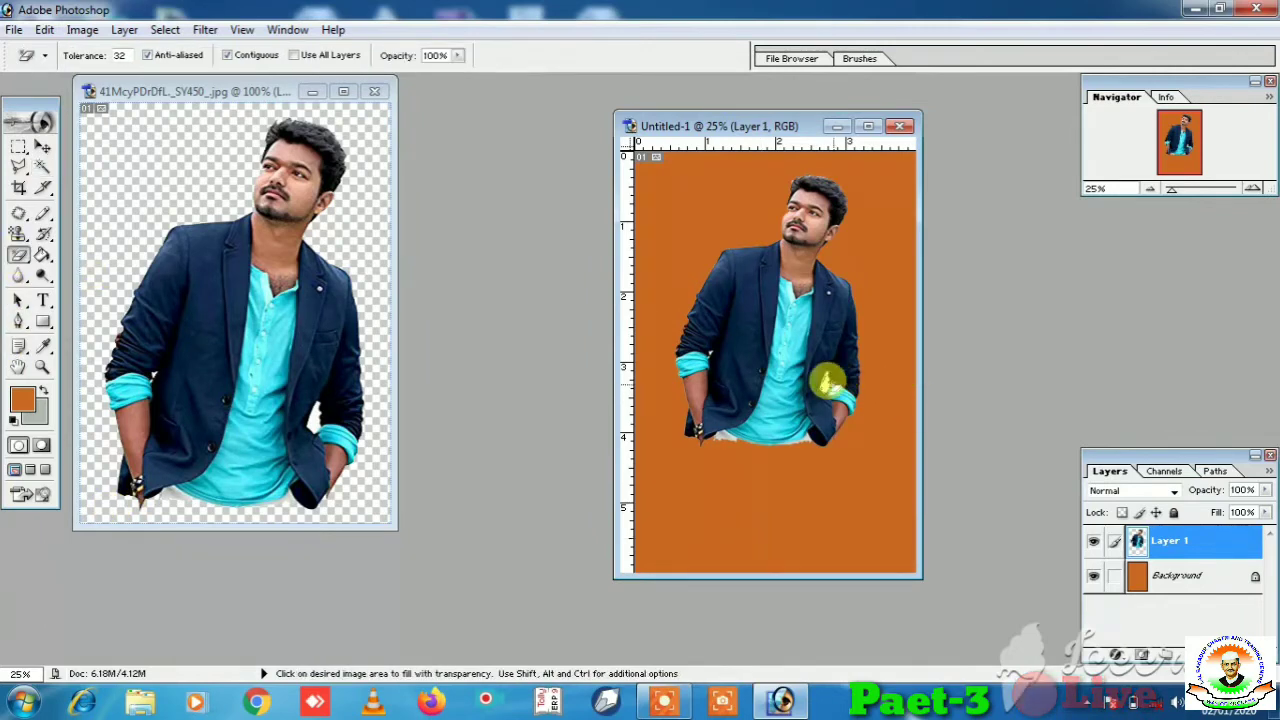
pyautogui.click(822, 380)
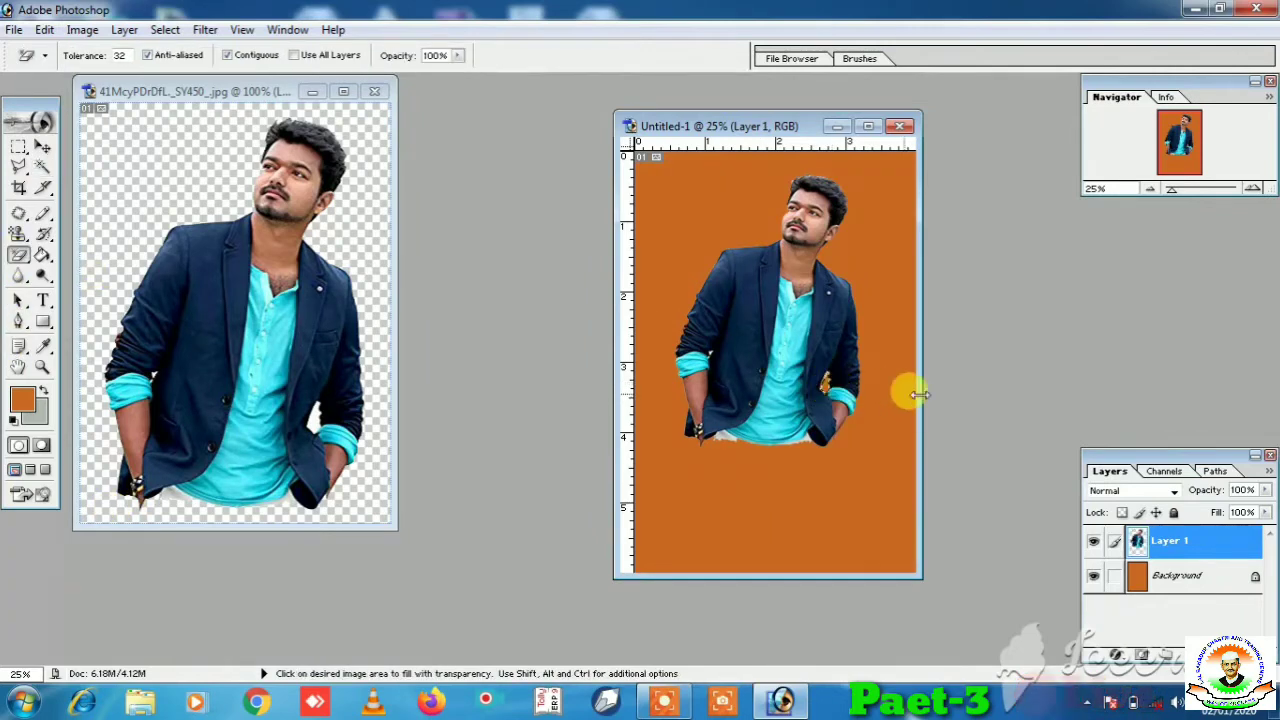
pyautogui.click(899, 126)
# - Discard the composite, undo the man photo's background erasure, and background-erase its top-left corner
pyautogui.click(643, 277)
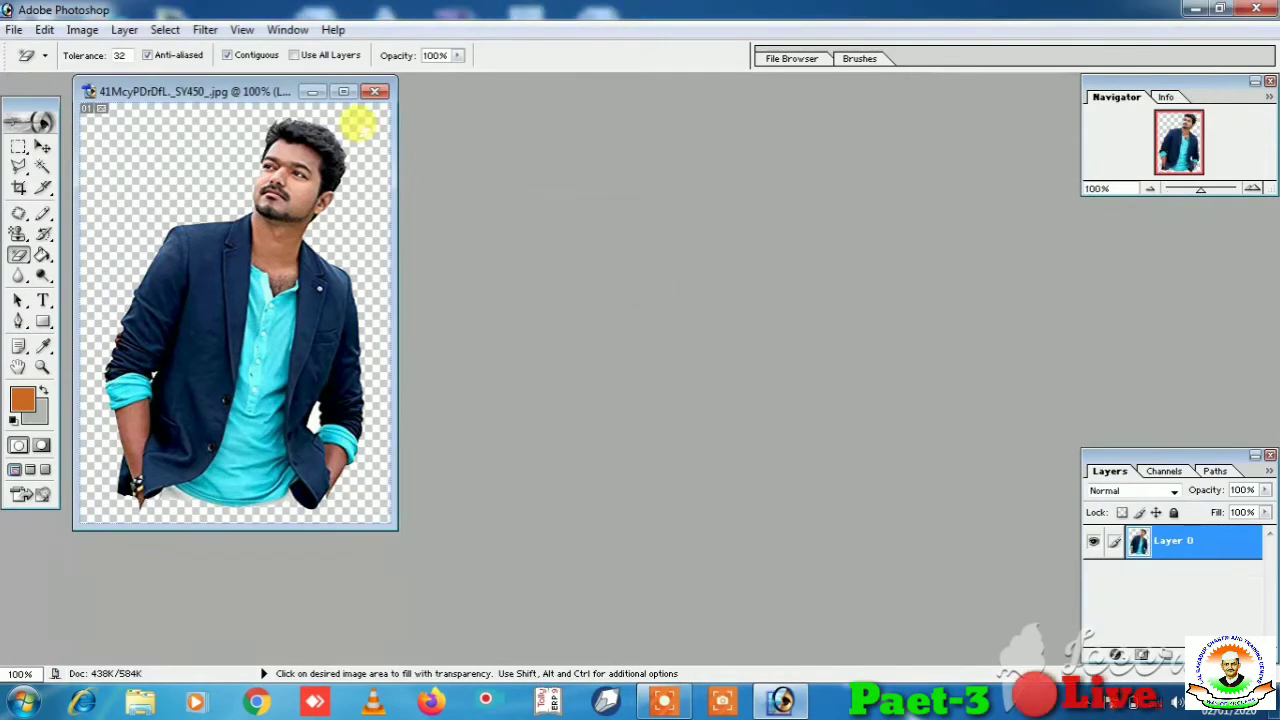
pyautogui.click(343, 91)
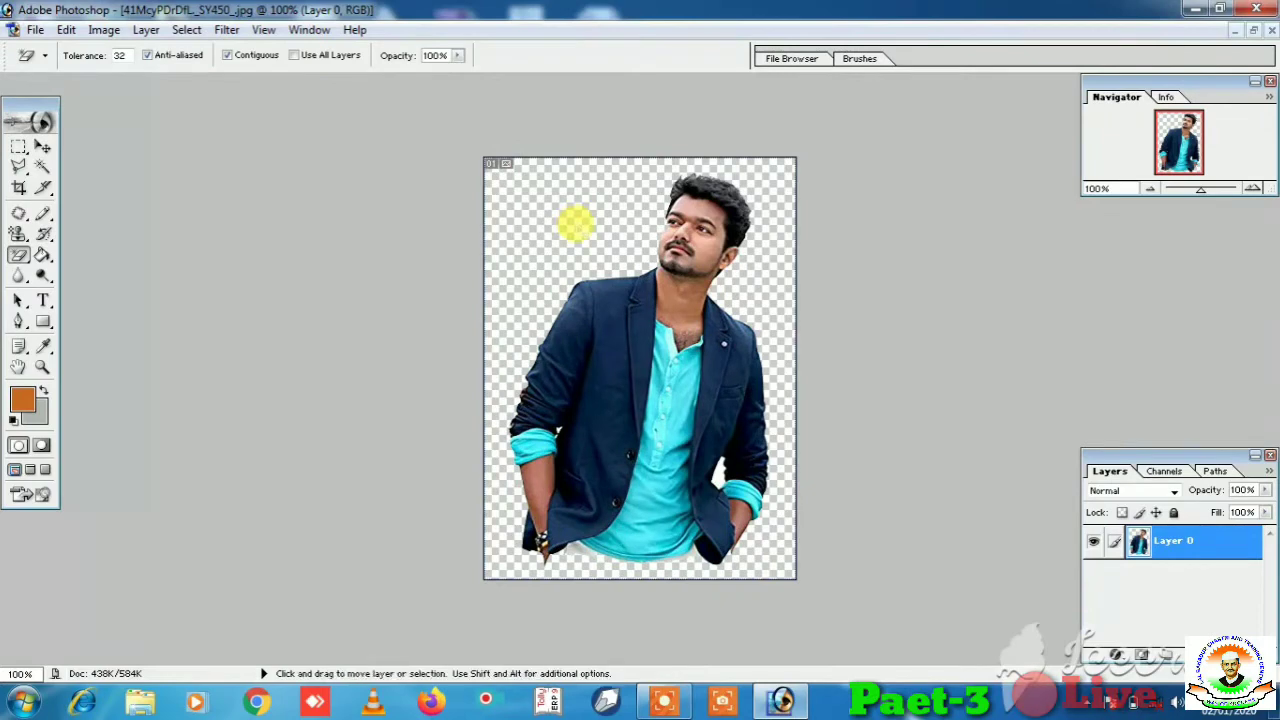
pyautogui.hotkey('ctrl', 'alt', 'z')
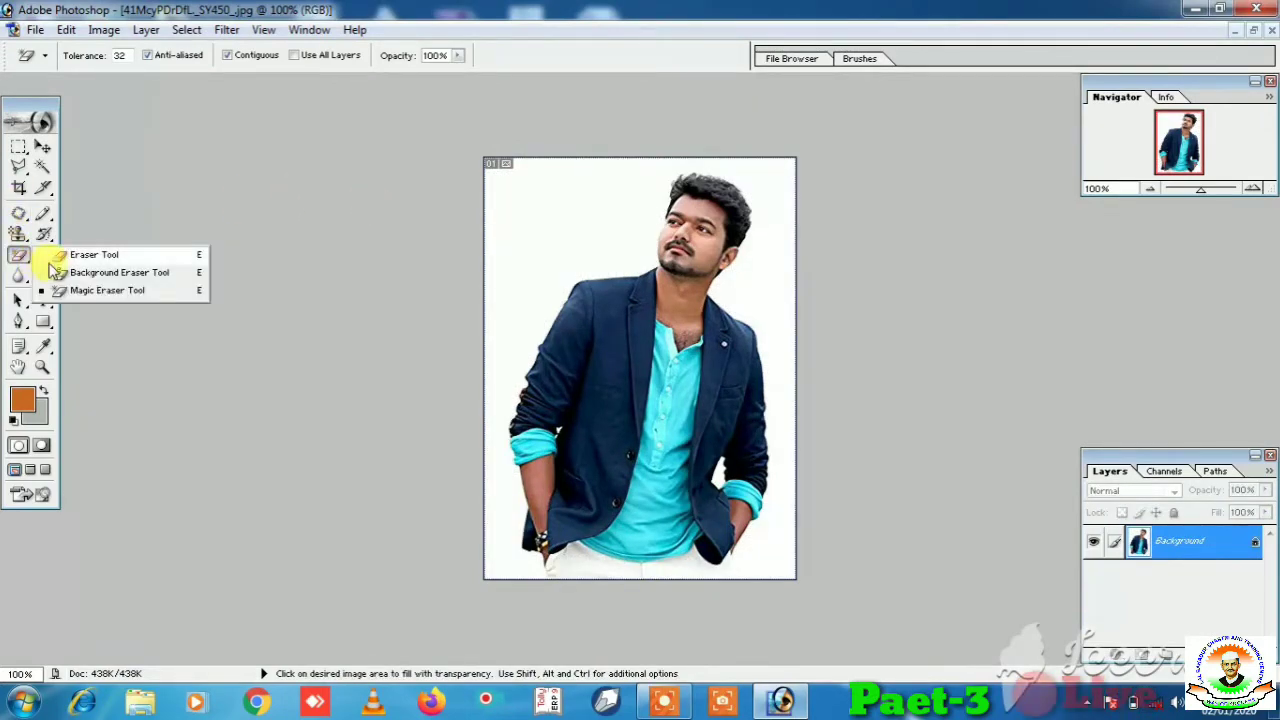
pyautogui.moveTo(18, 254); pyautogui.dragTo(63, 266)
pyautogui.moveTo(549, 168); pyautogui.dragTo(491, 204)
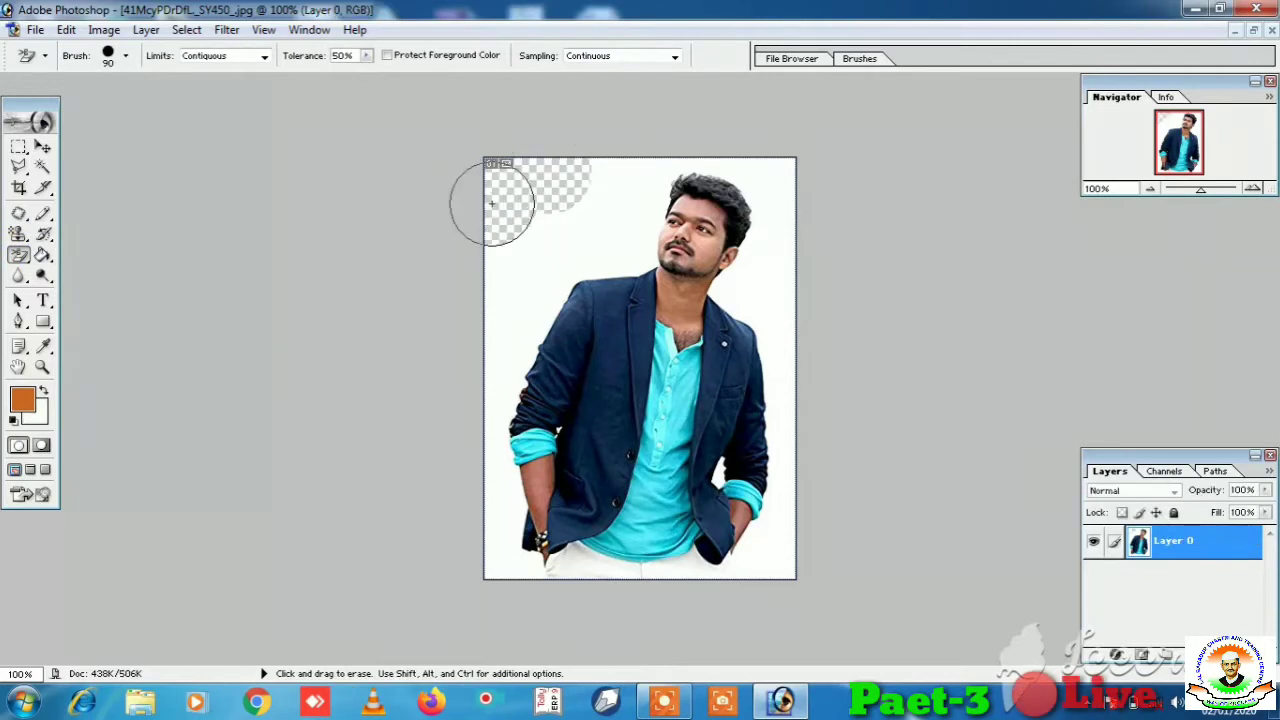
# - Select the white background with the Magic Wand and erase it around the head, left side and bottom
pyautogui.click(42, 167)
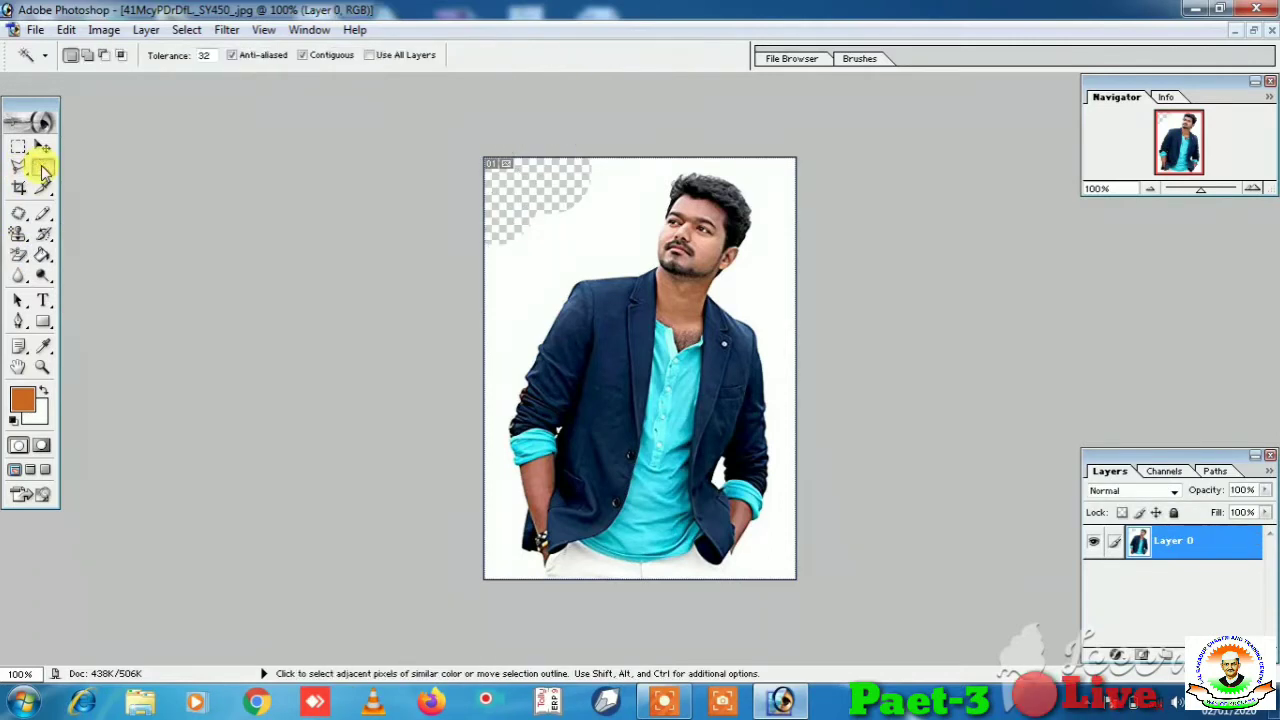
pyautogui.click(533, 235)
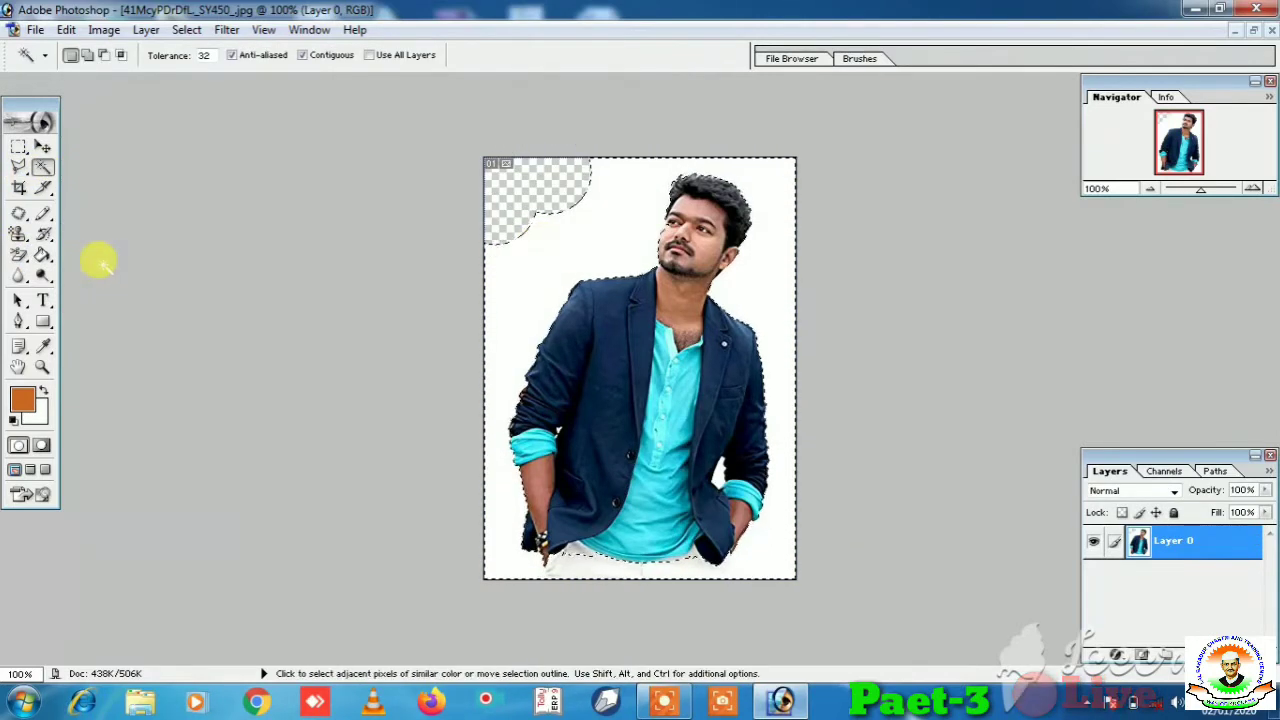
pyautogui.click(18, 254)
pyautogui.moveTo(687, 170); pyautogui.dragTo(500, 334)
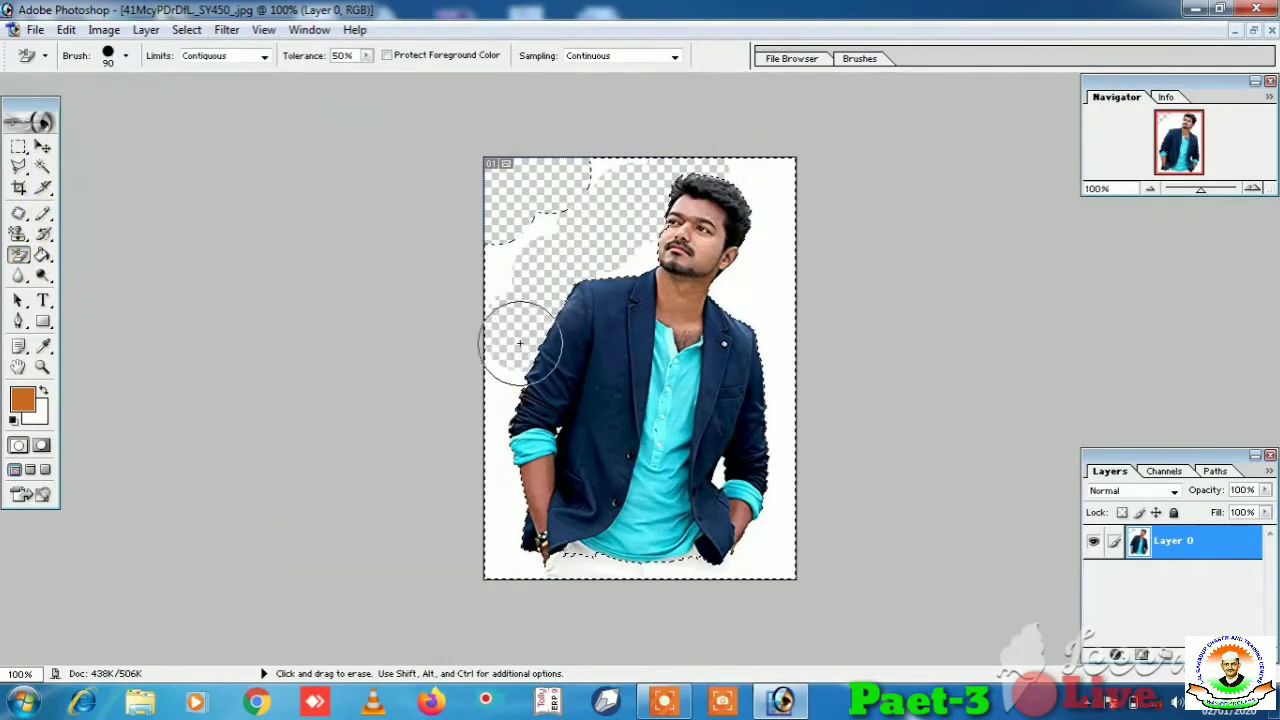
pyautogui.moveTo(624, 193); pyautogui.dragTo(495, 261)
pyautogui.moveTo(626, 276)
pyautogui.mouseDown()
pyautogui.moveTo(486, 386)
pyautogui.moveTo(480, 543)
pyautogui.moveTo(595, 568)
pyautogui.moveTo(771, 549)
pyautogui.moveTo(757, 306)
pyautogui.moveTo(738, 289)
pyautogui.moveTo(806, 243)
pyautogui.moveTo(737, 137)
pyautogui.moveTo(591, 183)
pyautogui.moveTo(565, 350)
pyautogui.moveTo(500, 329)
pyautogui.moveTo(477, 437)
pyautogui.moveTo(415, 275)
pyautogui.mouseUp()
pyautogui.moveTo(545, 145); pyautogui.dragTo(543, 171)
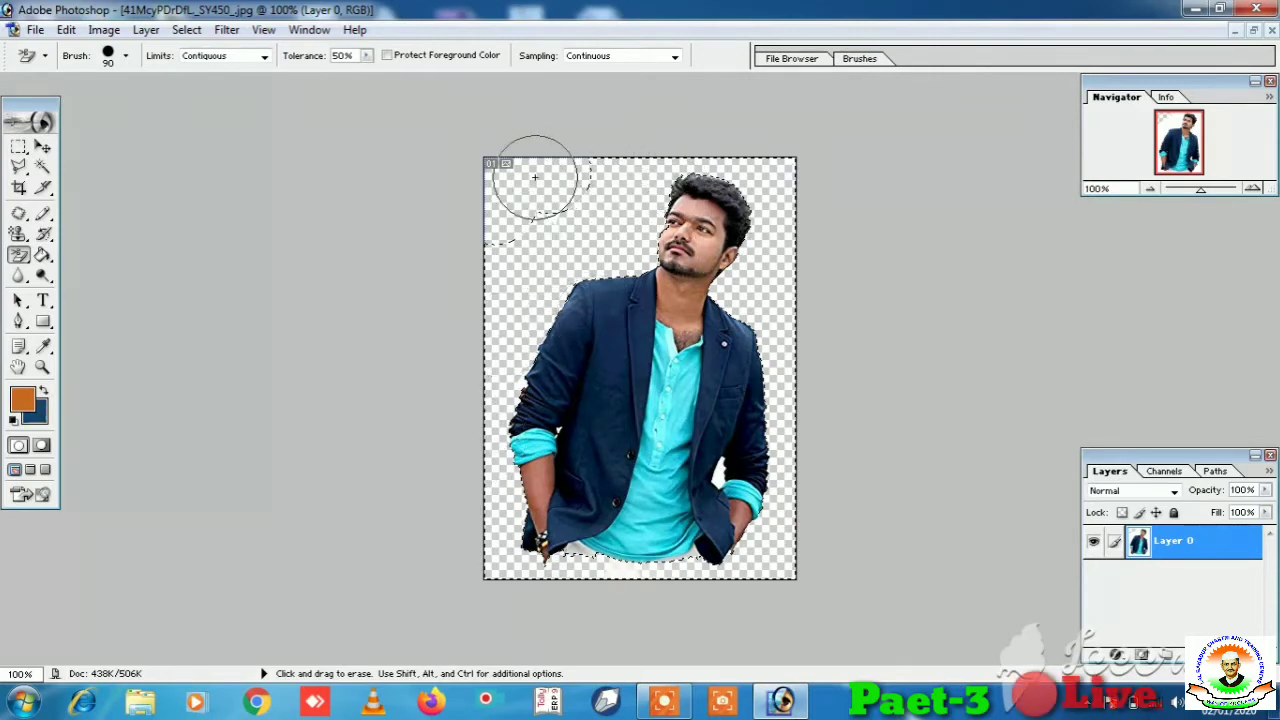
# - Keep the Background Eraser active and close the man's photo
pyautogui.click(19, 189)
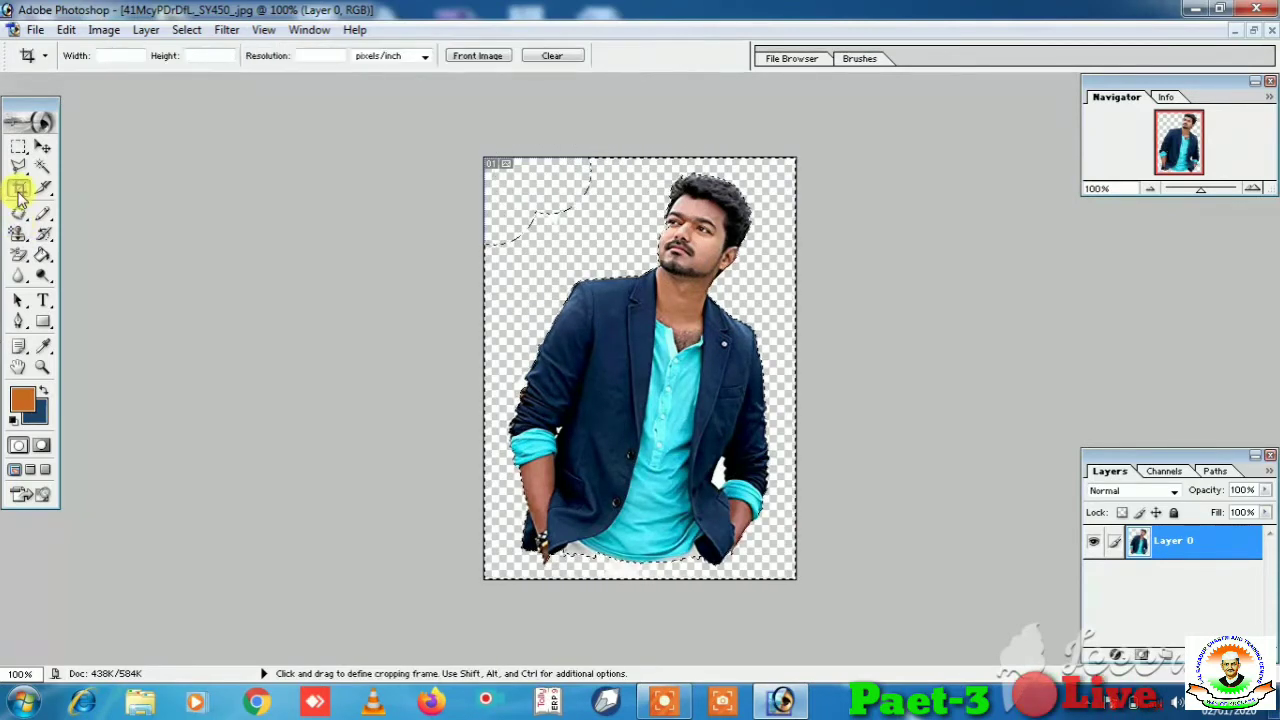
pyautogui.click(18, 256)
pyautogui.click(119, 272)
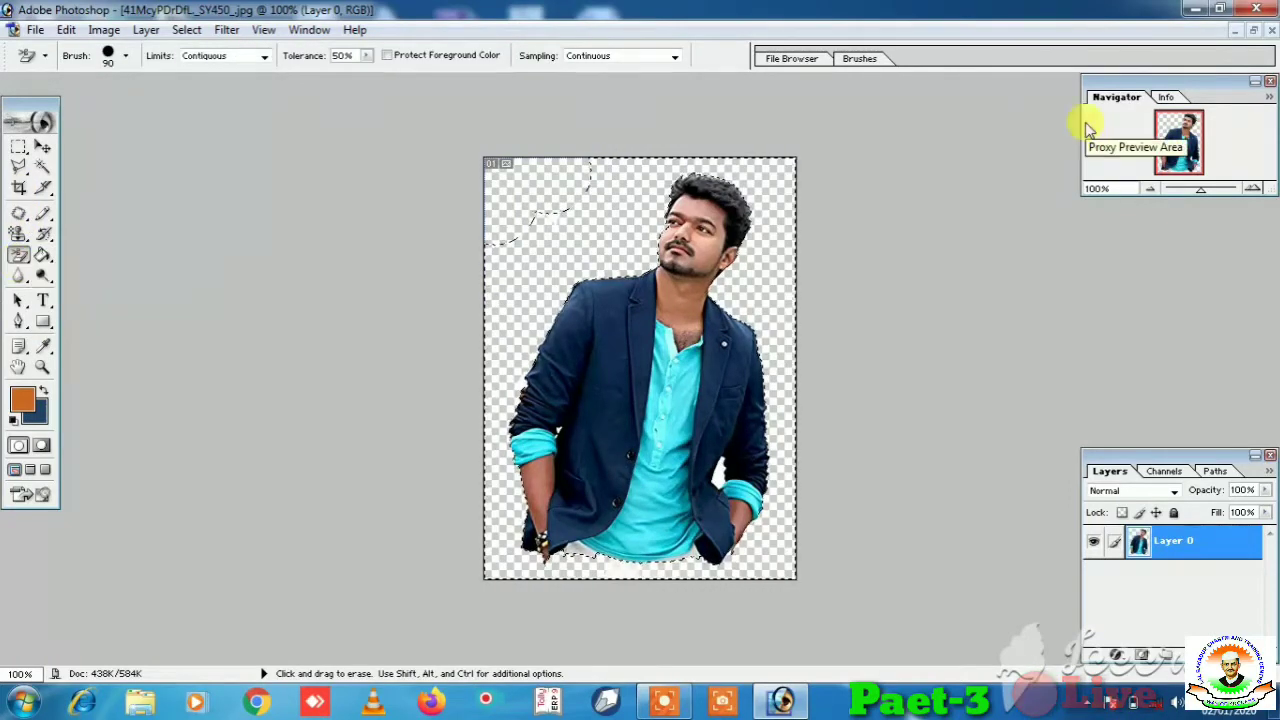
pyautogui.click(1271, 30)
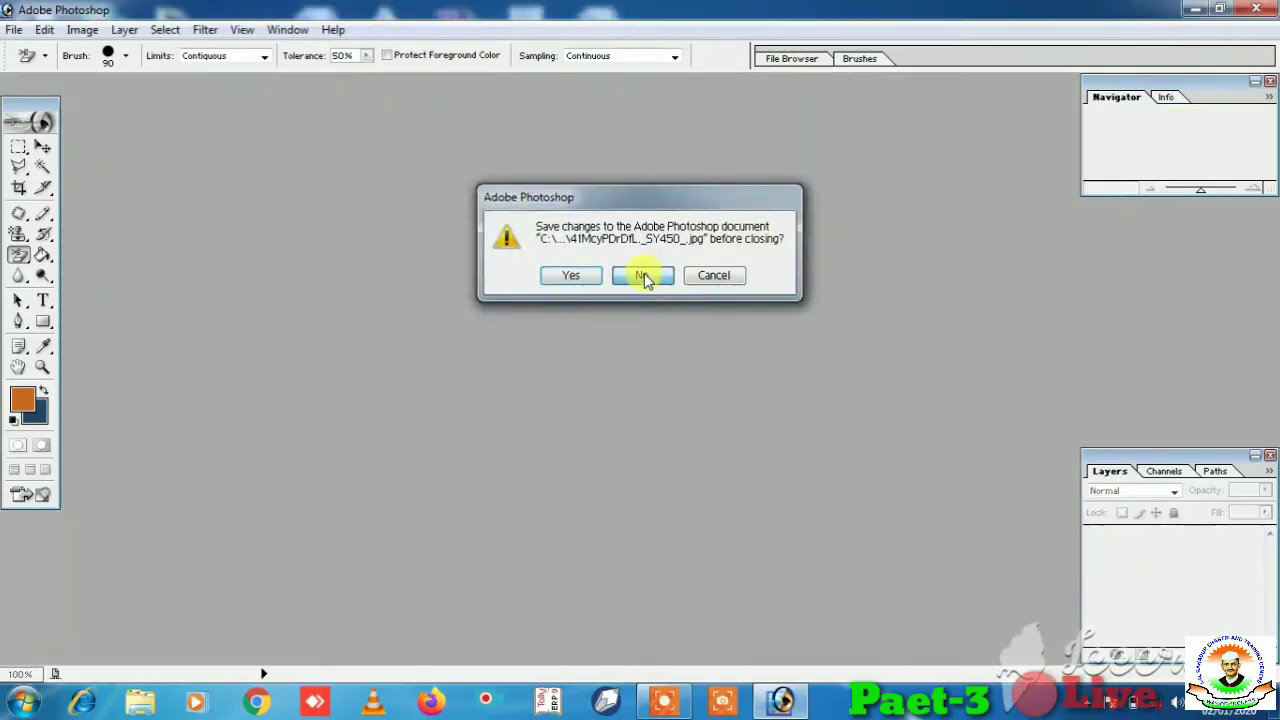
# - Discard the previous photo, then open and maximize the photo of the woman in black
pyautogui.click(644, 276)
pyautogui.doubleClick(646, 277)
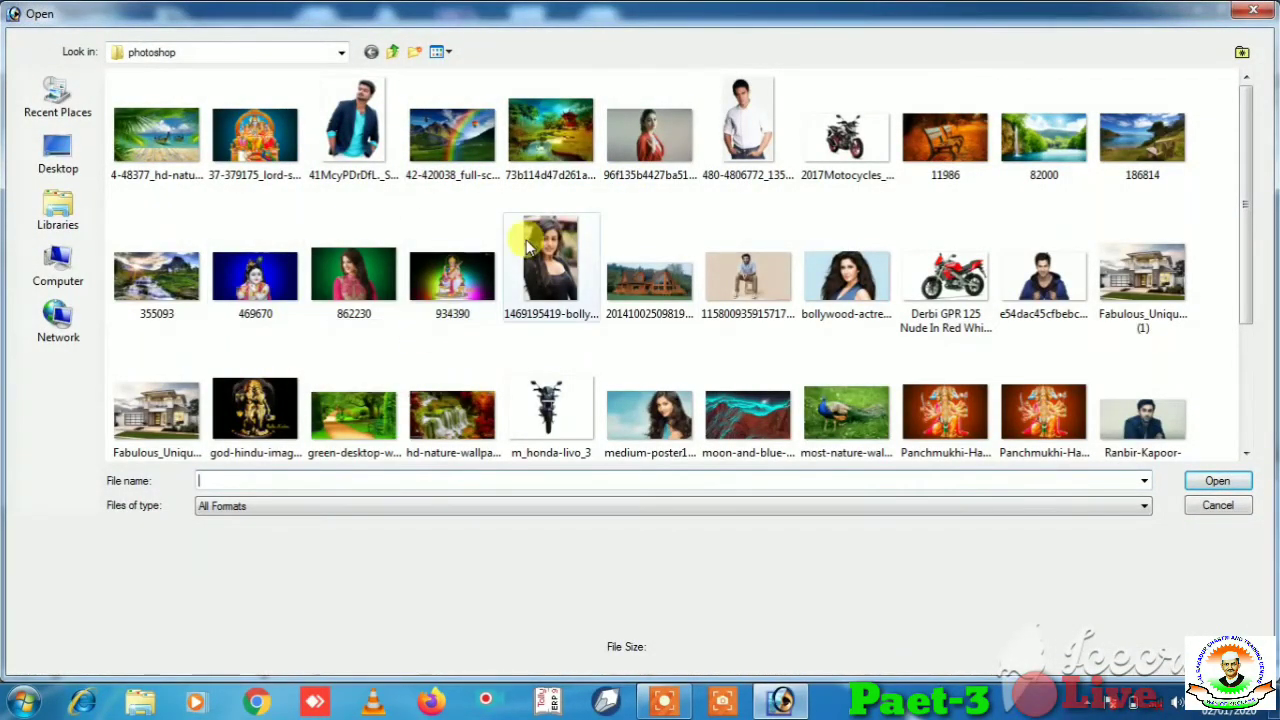
pyautogui.doubleClick(550, 262)
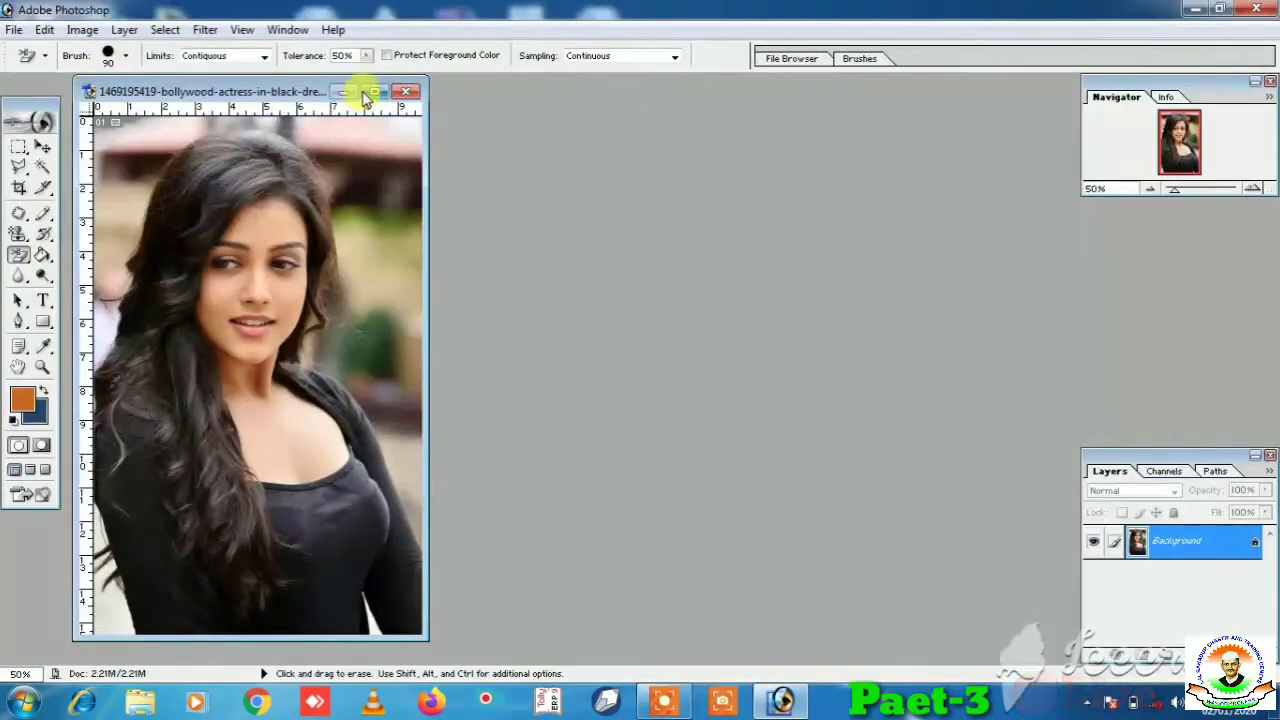
pyautogui.click(374, 91)
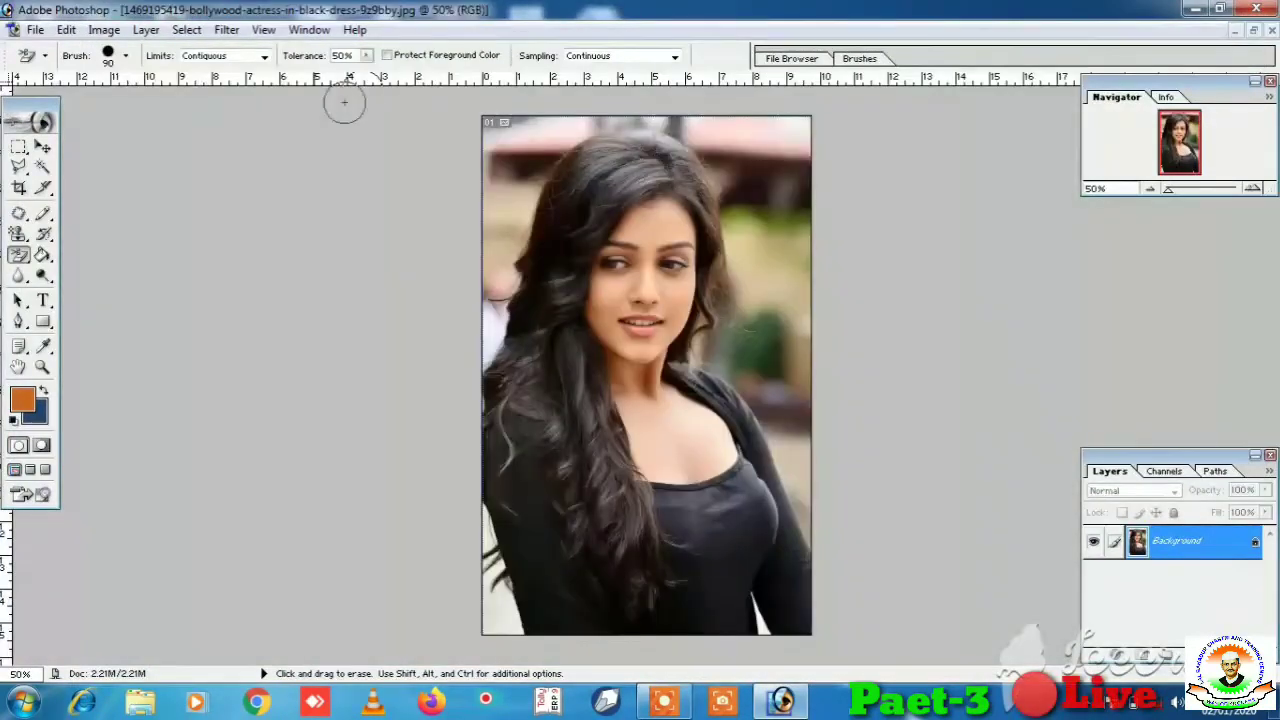
# - Sample tan as background colour, erase the photo's top right, and close it unsaved
pyautogui.rightClick(22, 257)
pyautogui.click(80, 251)
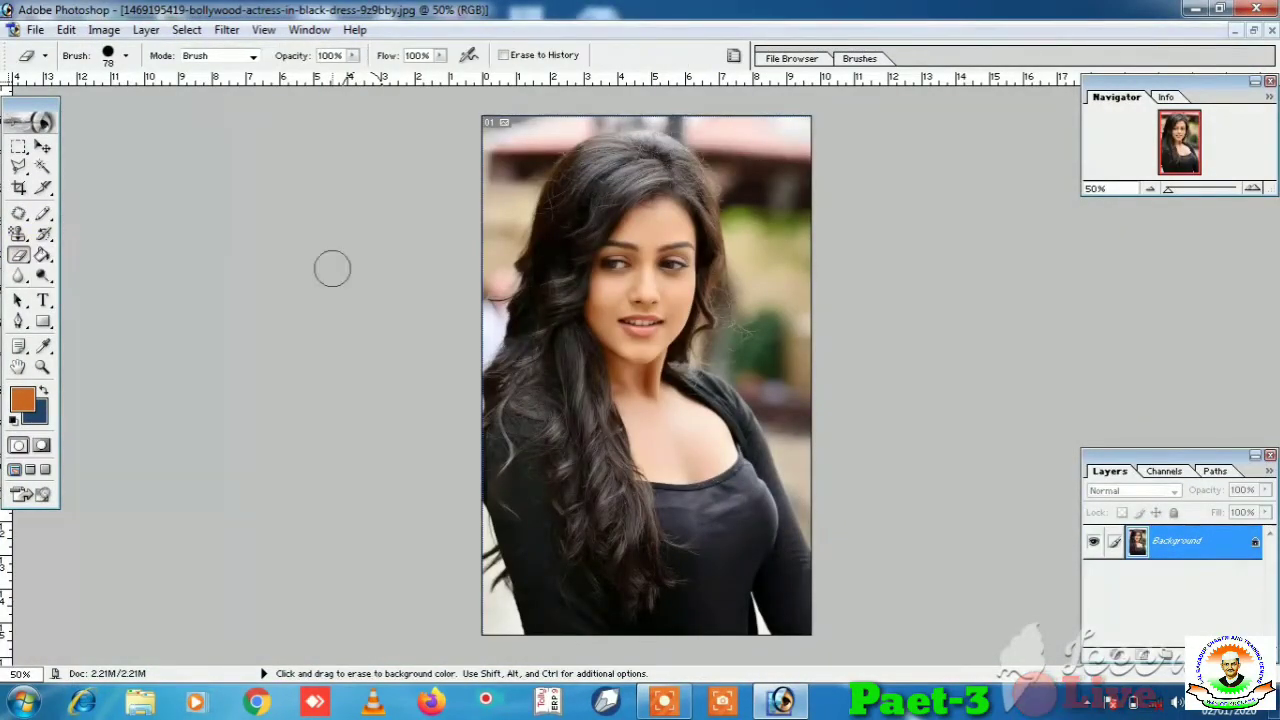
pyautogui.click(34, 410)
pyautogui.click(780, 235)
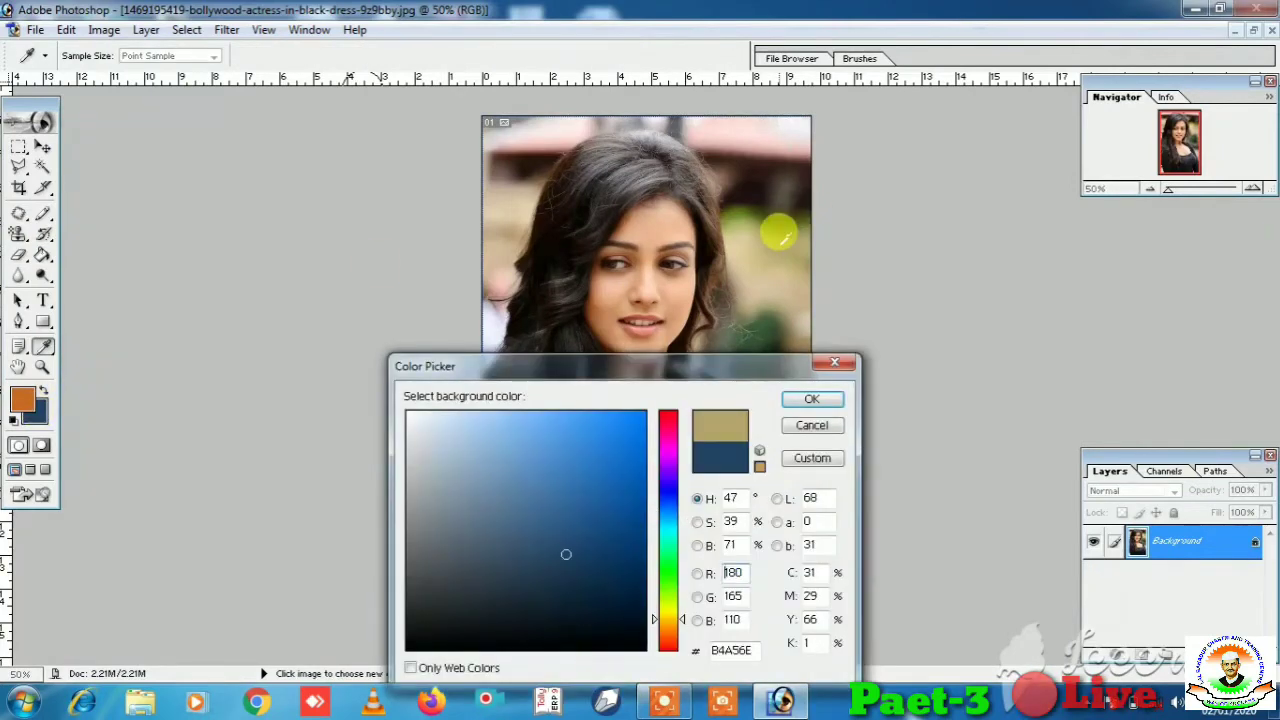
pyautogui.click(811, 399)
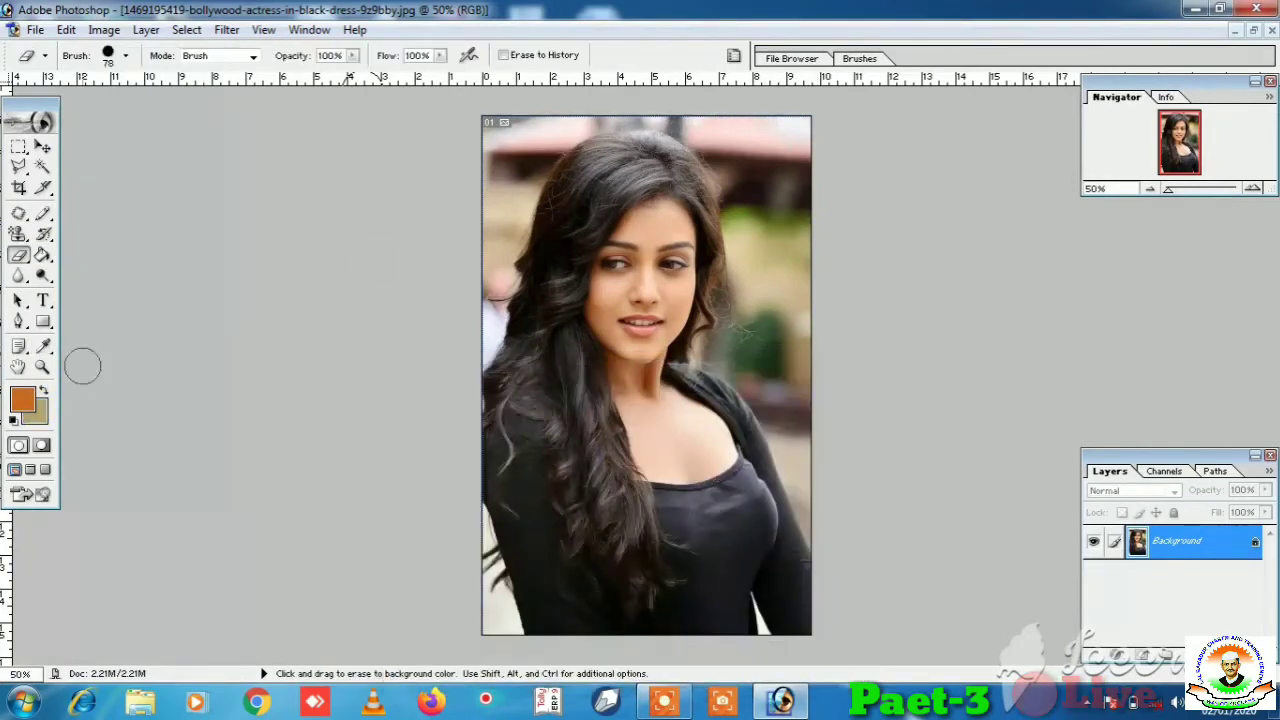
pyautogui.moveTo(761, 234)
pyautogui.mouseDown()
pyautogui.moveTo(766, 150)
pyautogui.moveTo(779, 239)
pyautogui.mouseUp()
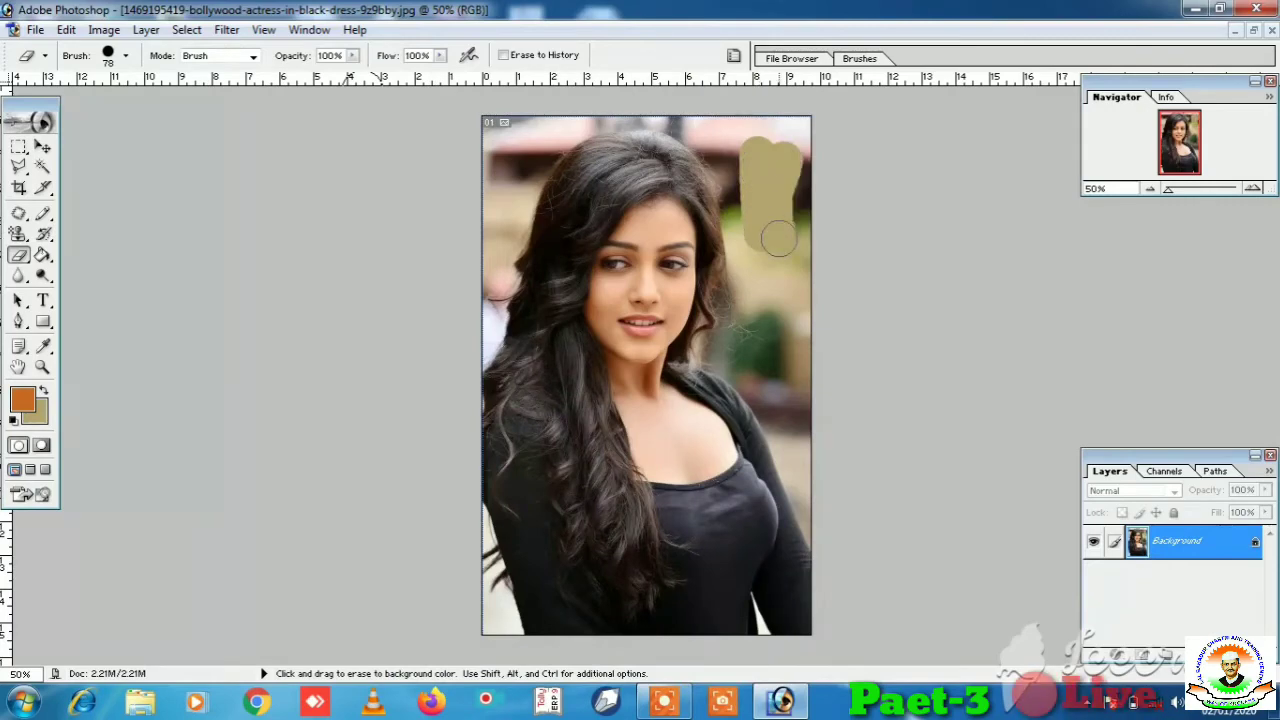
pyautogui.click(1271, 31)
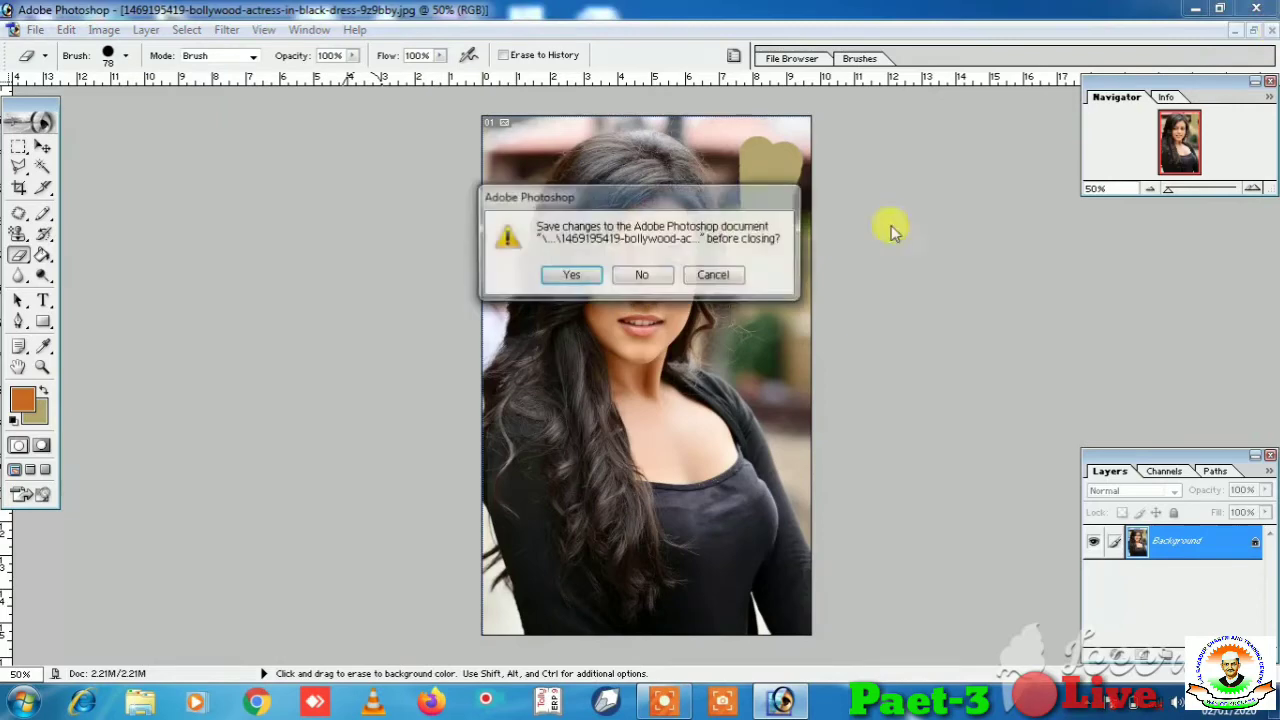
pyautogui.click(665, 280)
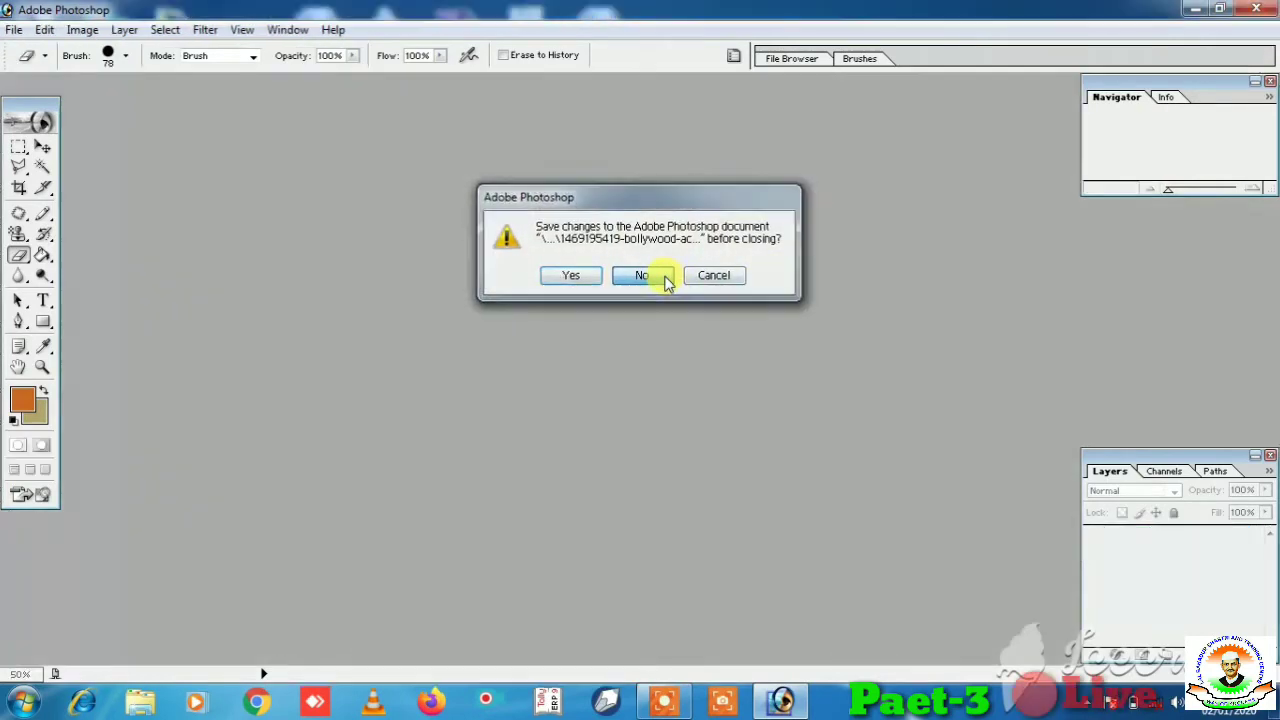
# - Switch to the Gradient Tool and create a maximized, tan-filled Untitled-1 document
pyautogui.click(51, 255)
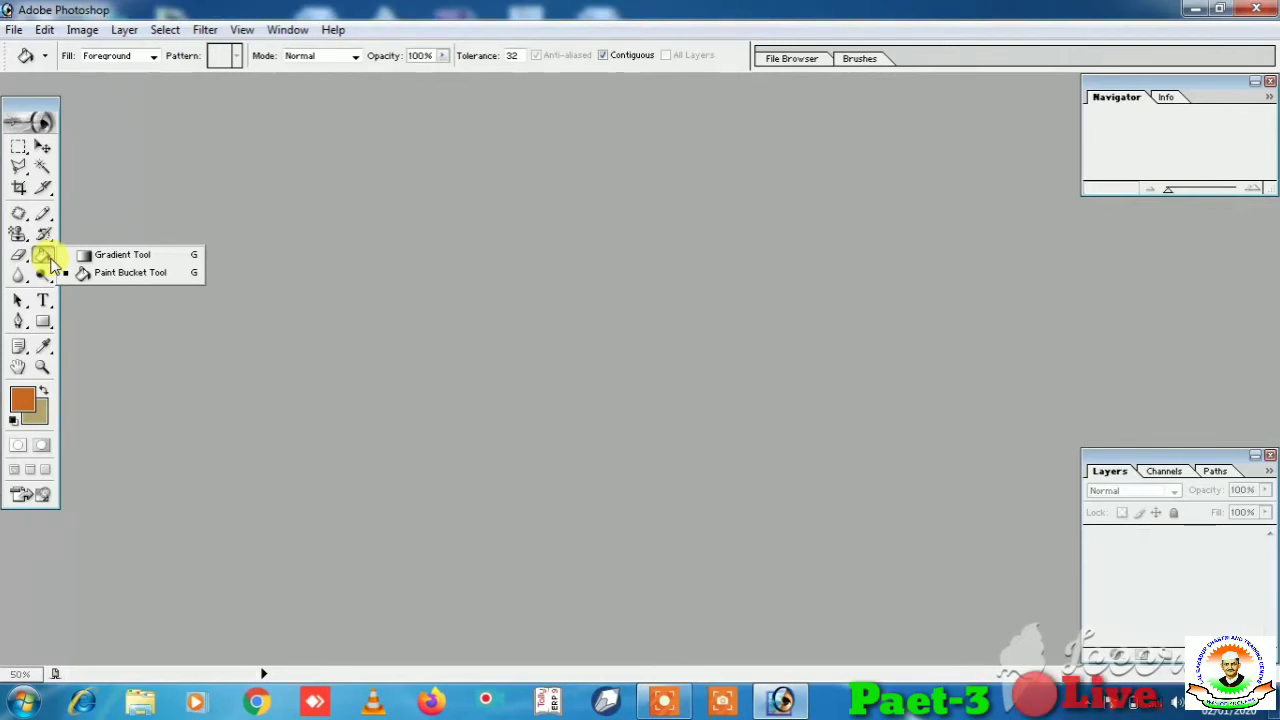
pyautogui.click(155, 257)
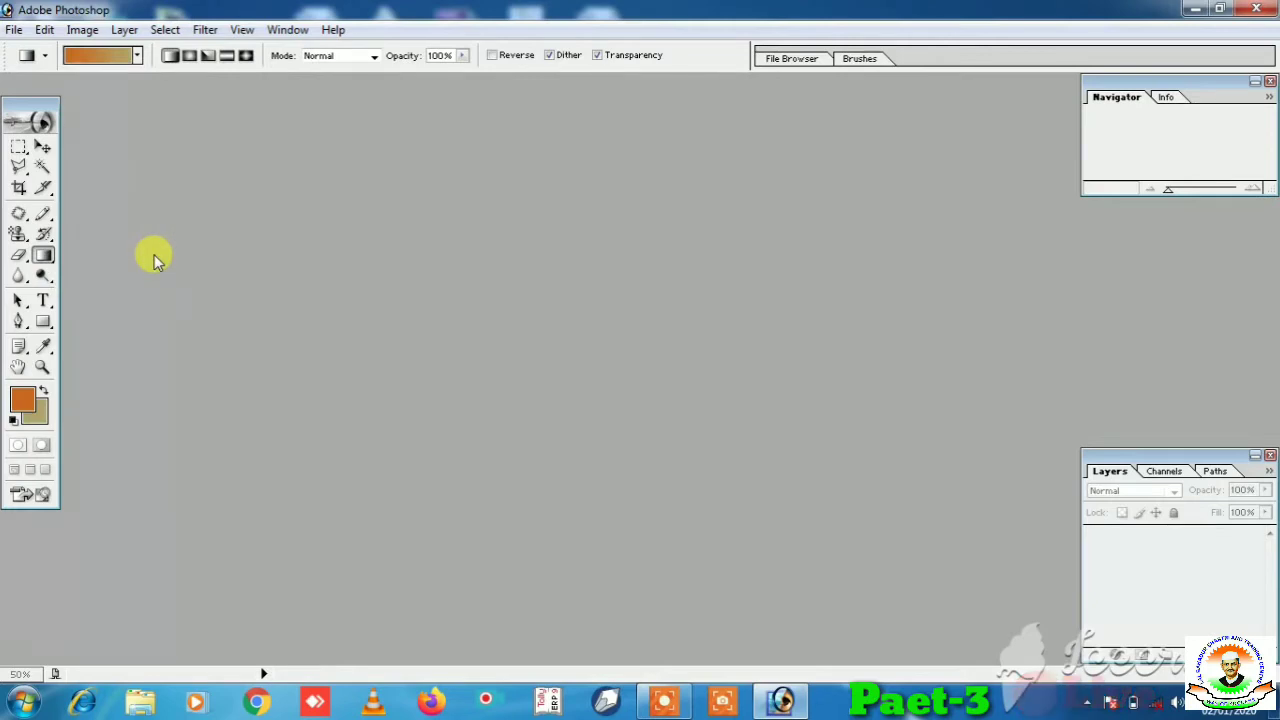
pyautogui.hotkey('ctrl', 'n')
pyautogui.press('Return')
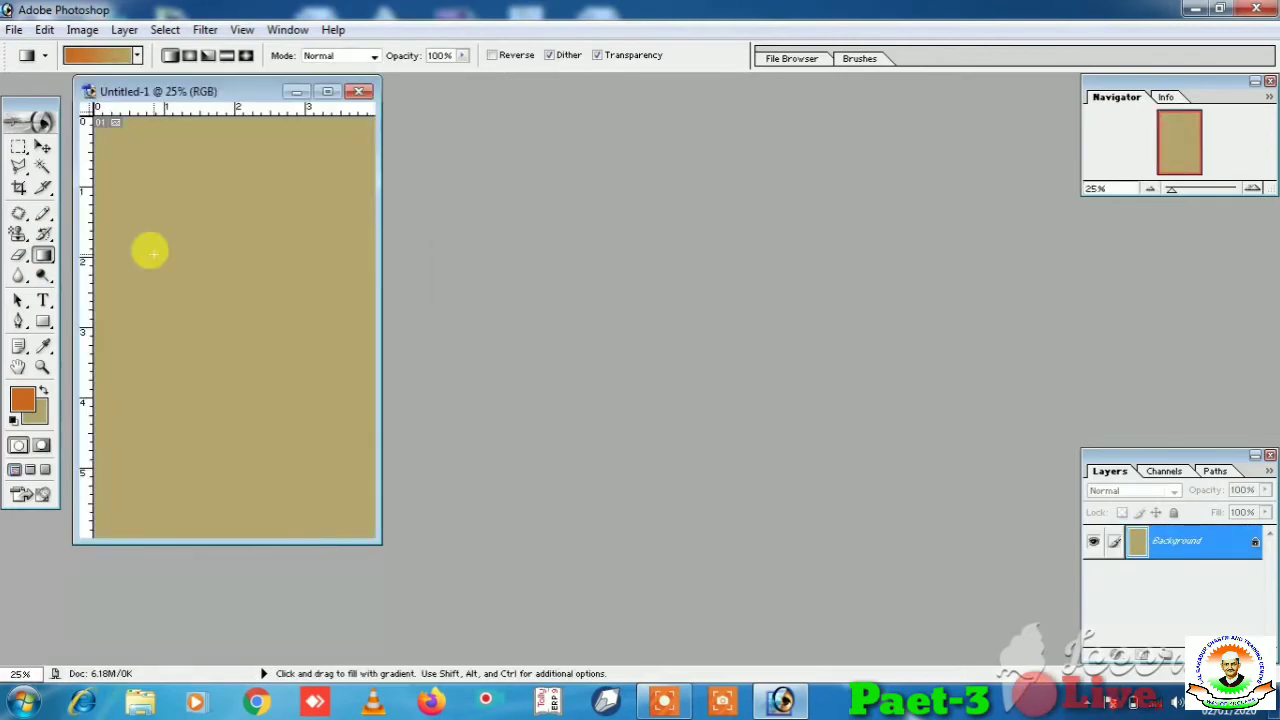
pyautogui.click(327, 91)
# - Set the foreground colour to bright pink CA2275 and the background to golden yellow
pyautogui.click(25, 400)
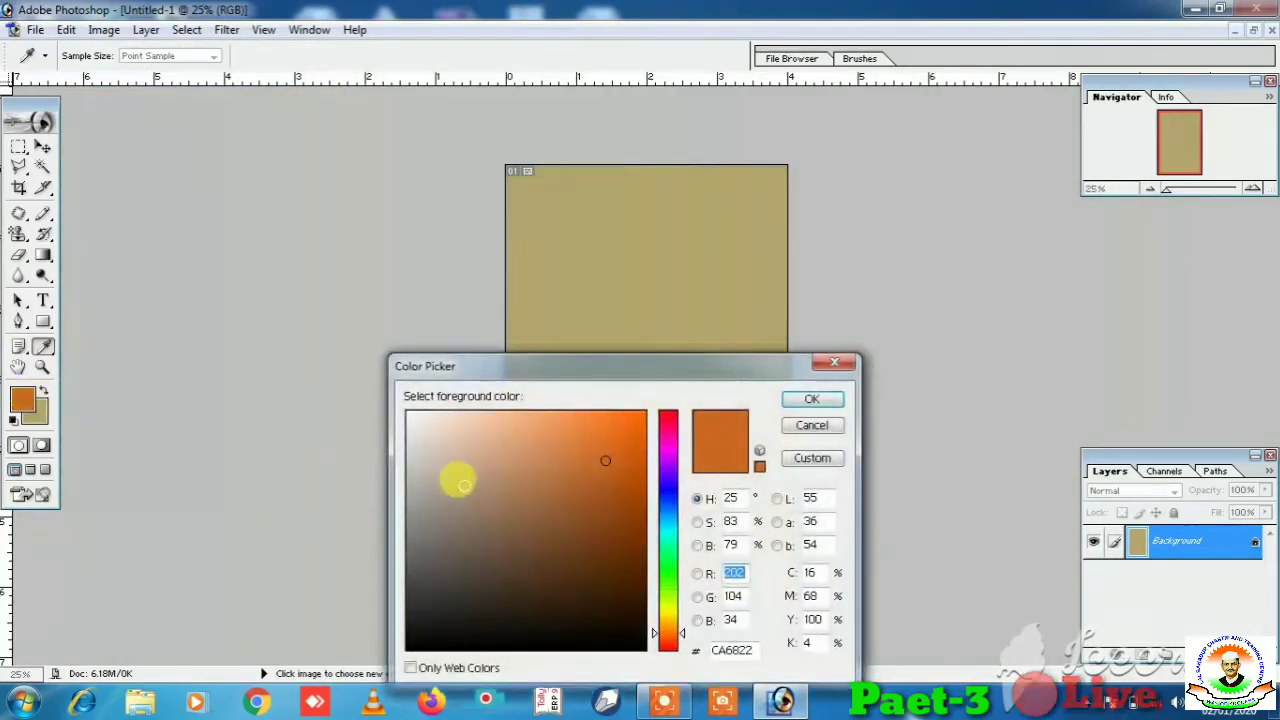
pyautogui.click(667, 430)
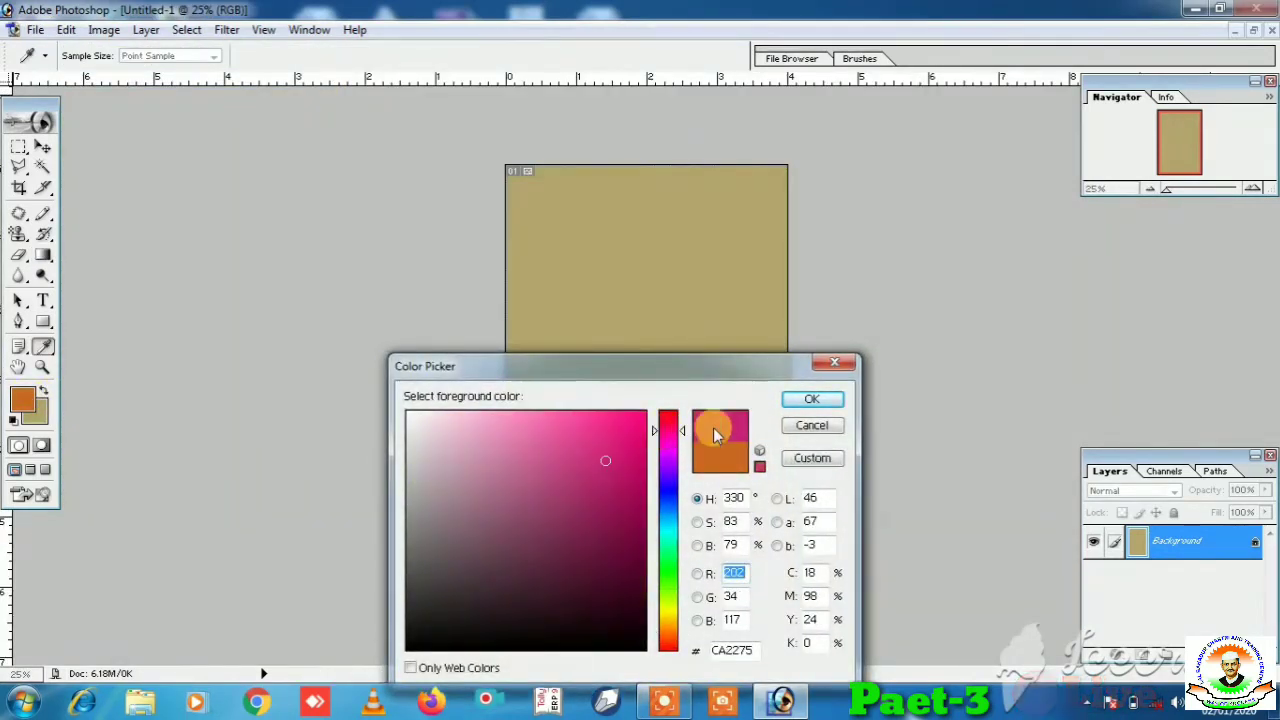
pyautogui.click(628, 412)
pyautogui.click(812, 399)
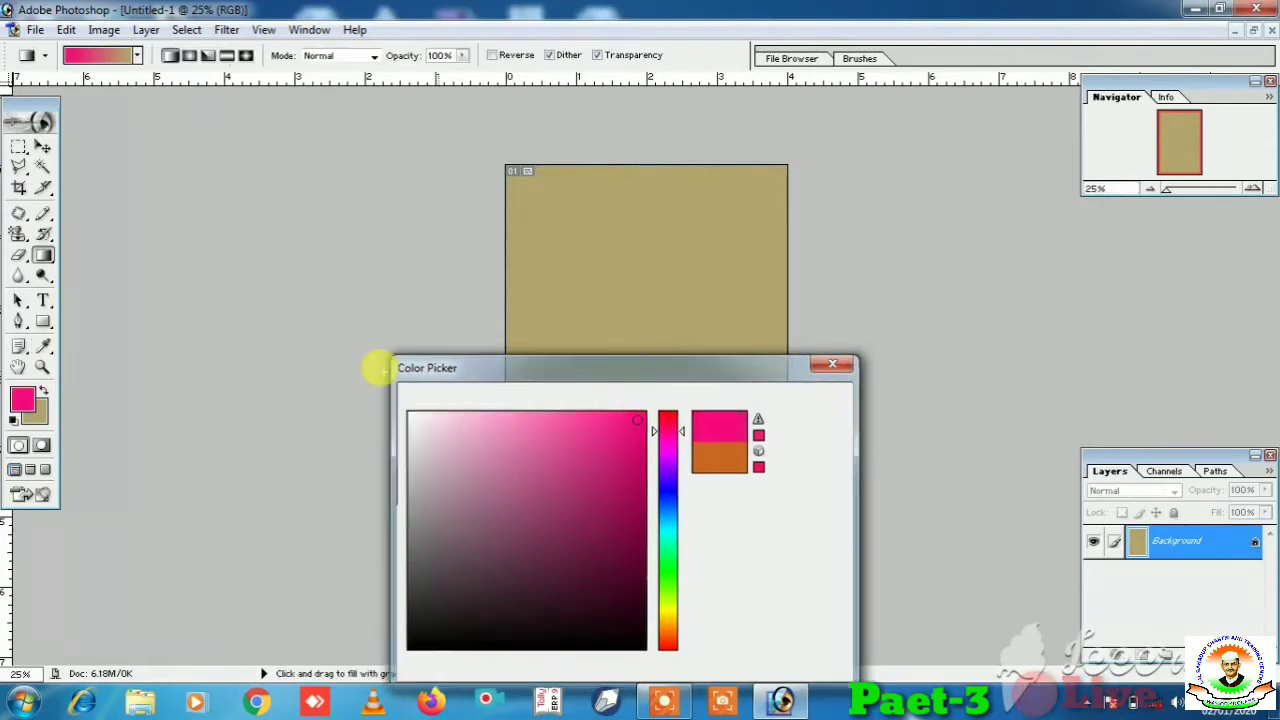
pyautogui.click(36, 412)
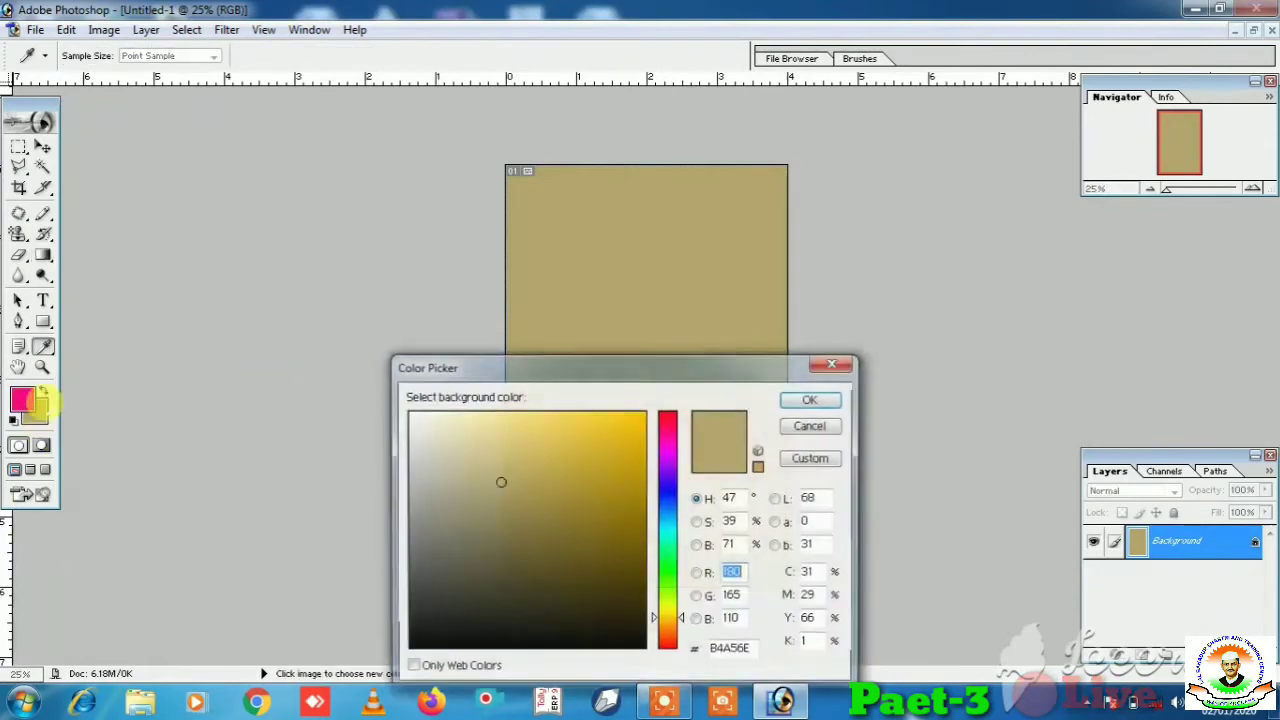
pyautogui.click(622, 444)
pyautogui.click(806, 401)
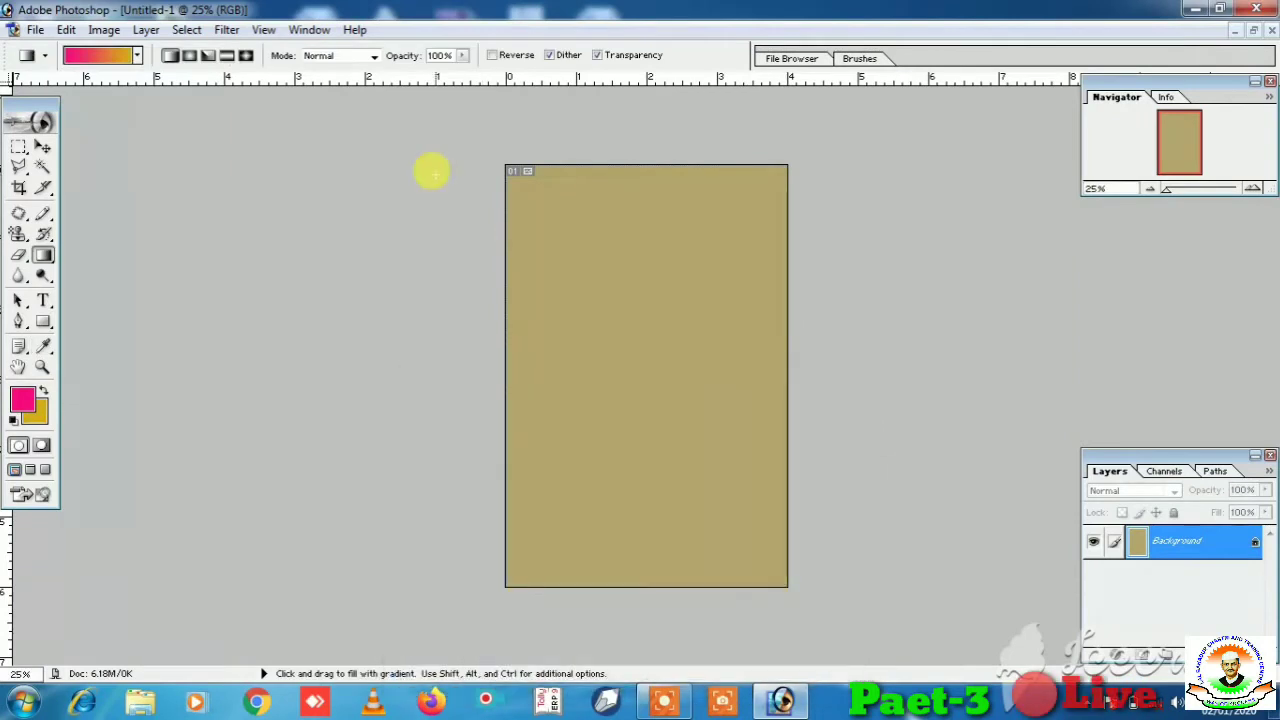
# - Choose the pink-to-transparent preset and drag diagonal gradients across the canvas
pyautogui.click(138, 56)
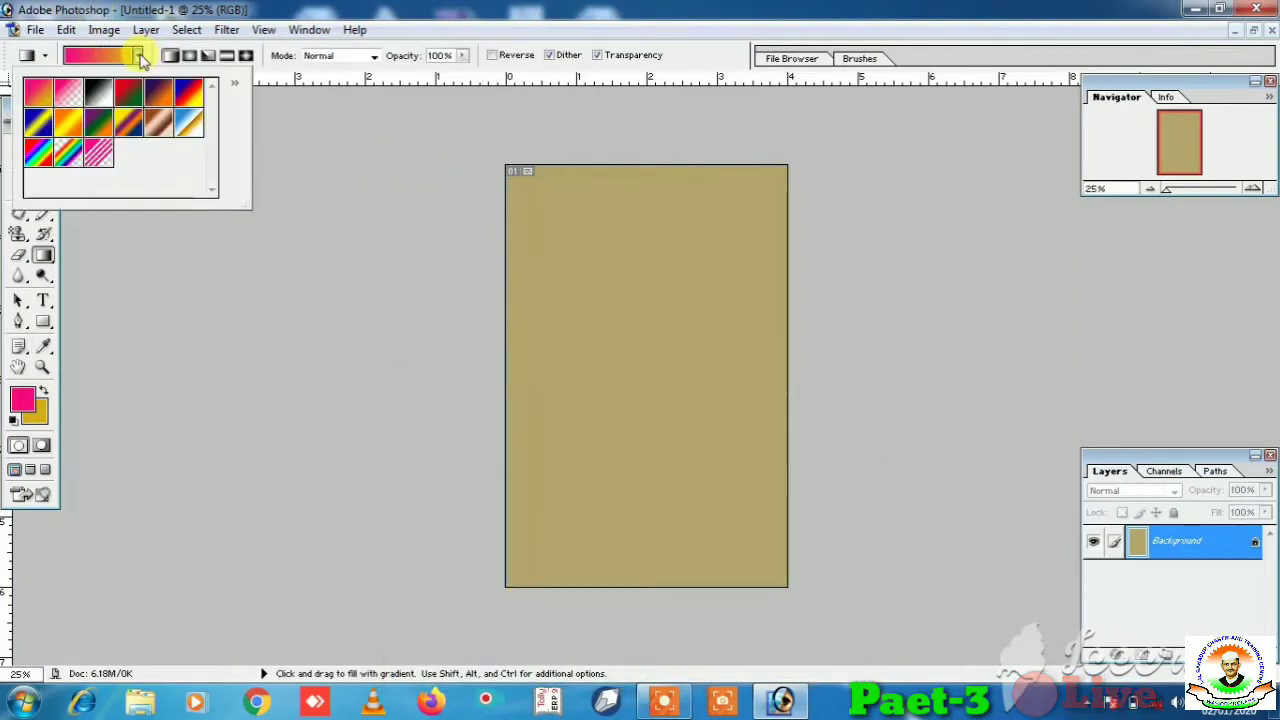
pyautogui.click(68, 92)
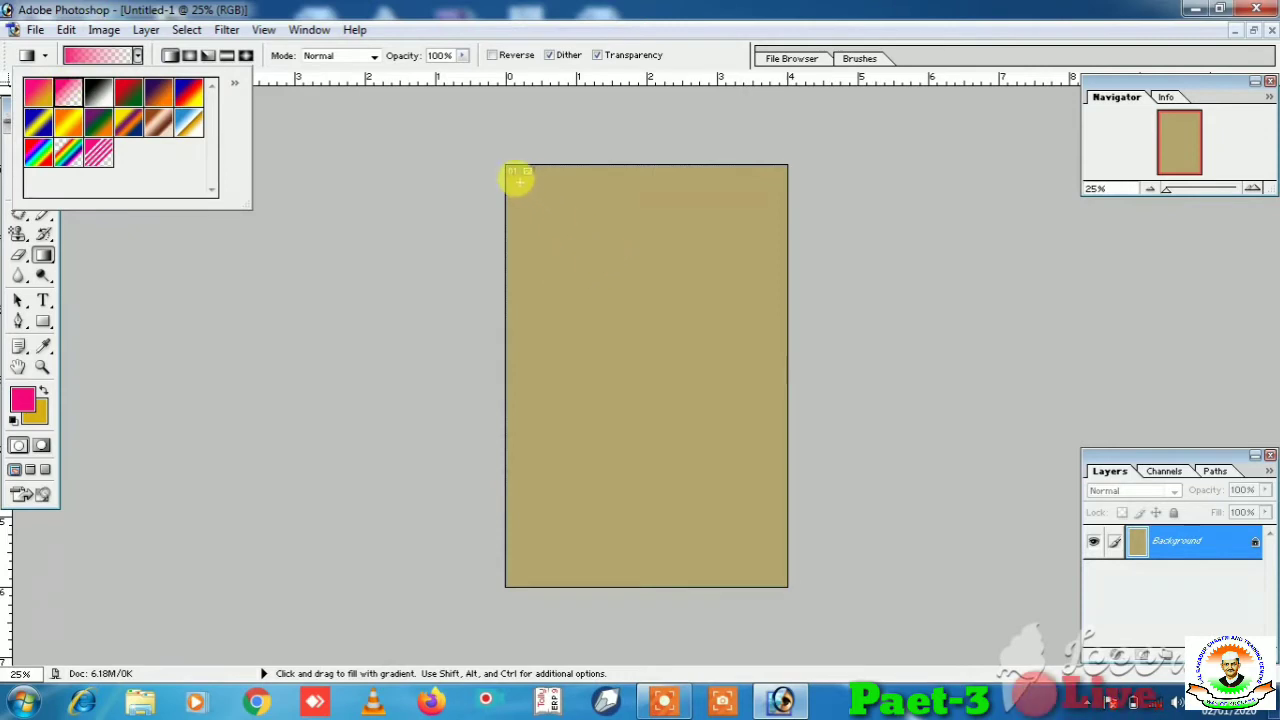
pyautogui.moveTo(510, 172); pyautogui.dragTo(643, 354)
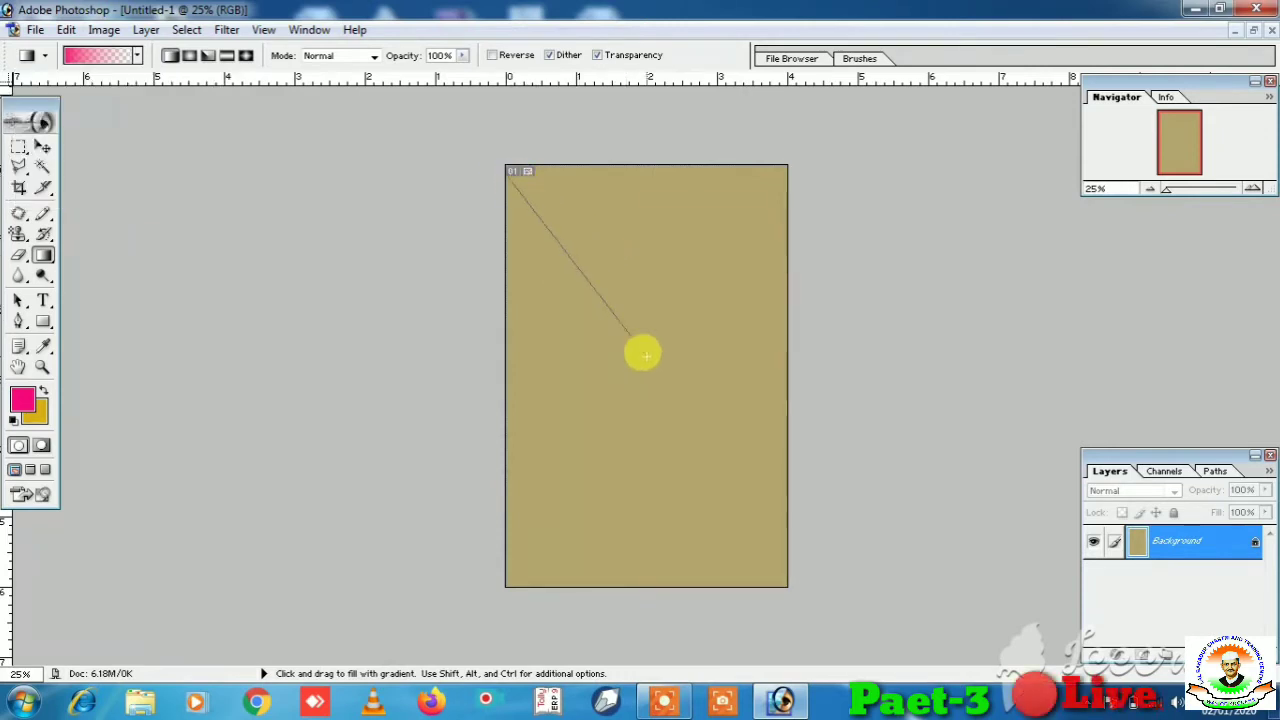
pyautogui.moveTo(647, 356); pyautogui.dragTo(746, 509)
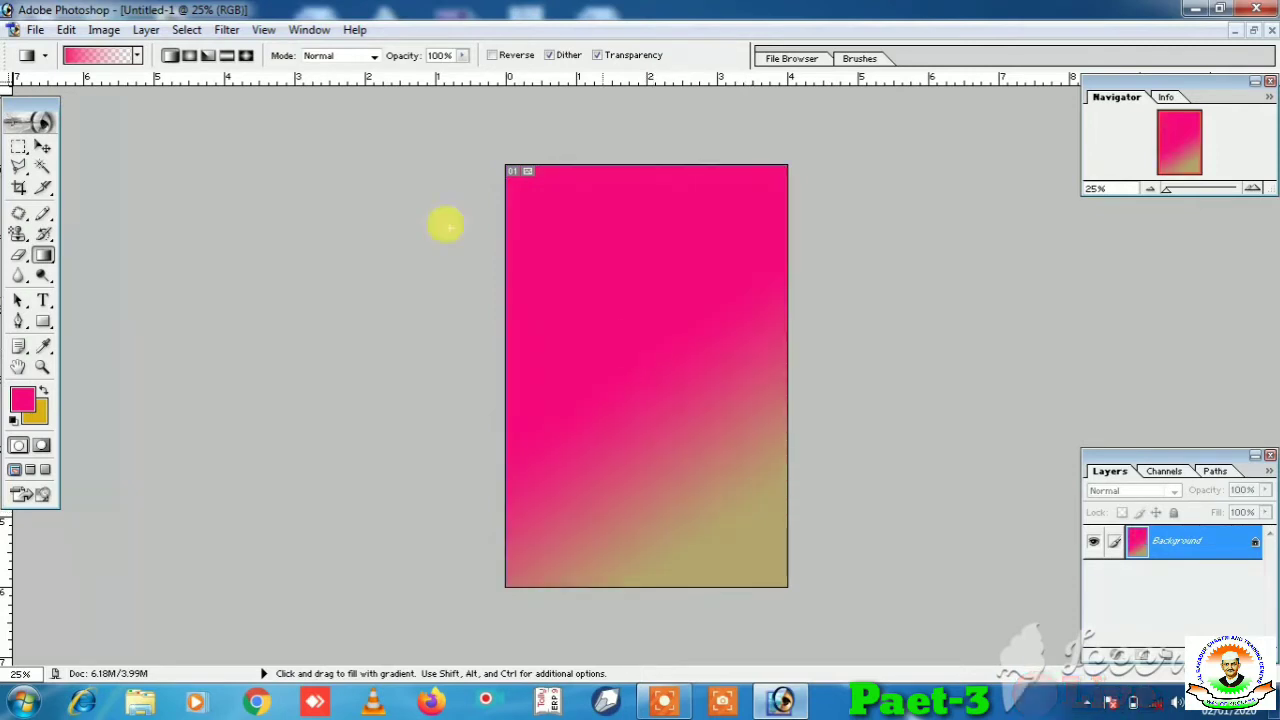
# - Reapply the gradient as a Diamond gradient, then close the document
pyautogui.click(247, 57)
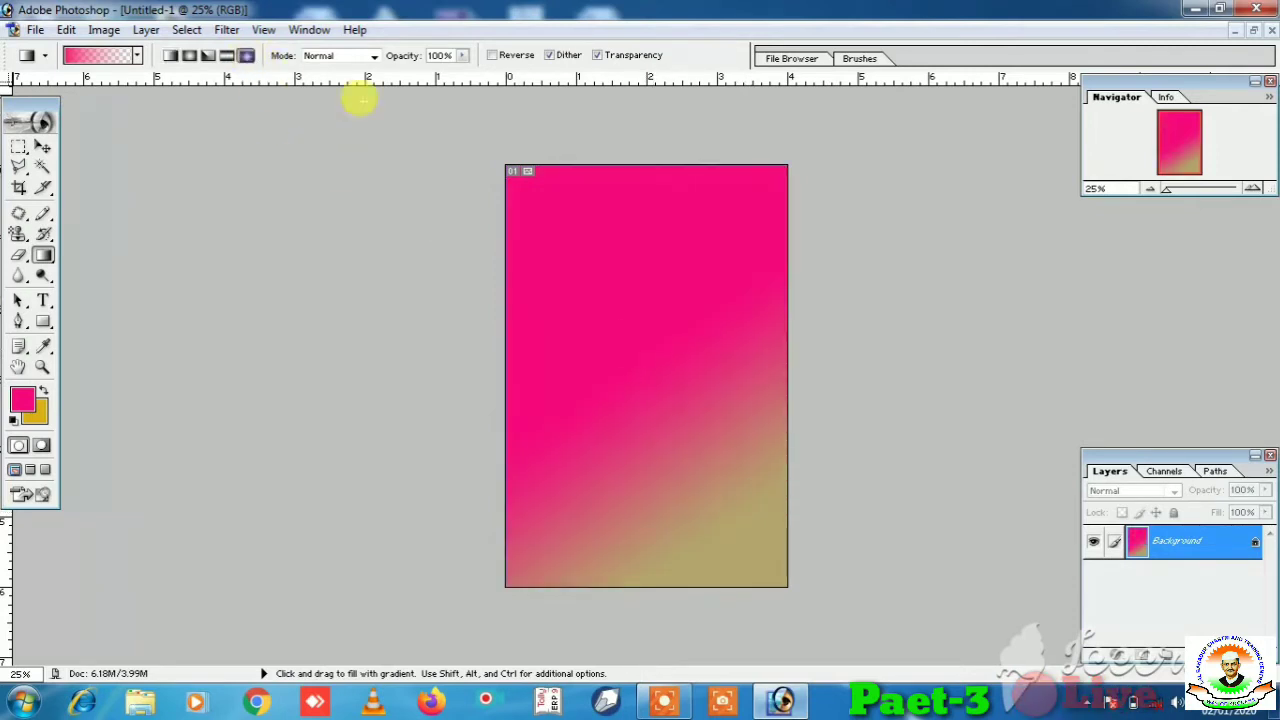
pyautogui.moveTo(629, 263); pyautogui.dragTo(683, 507)
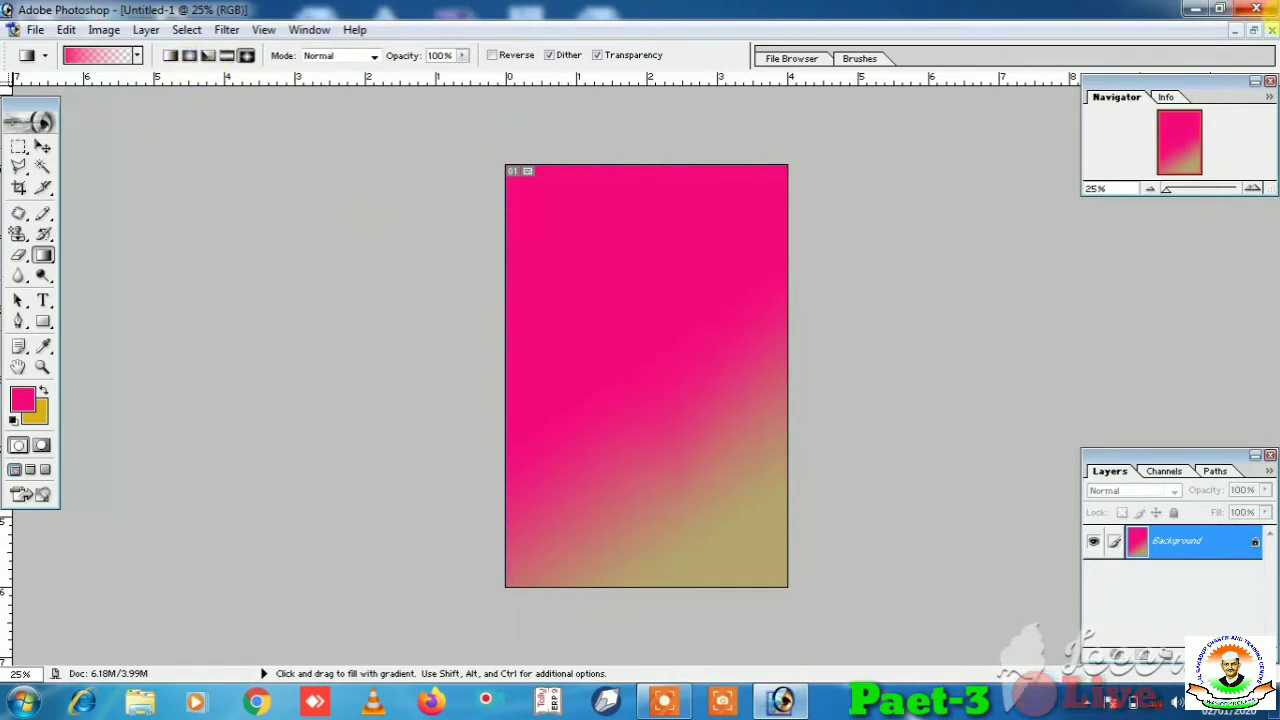
pyautogui.click(1271, 30)
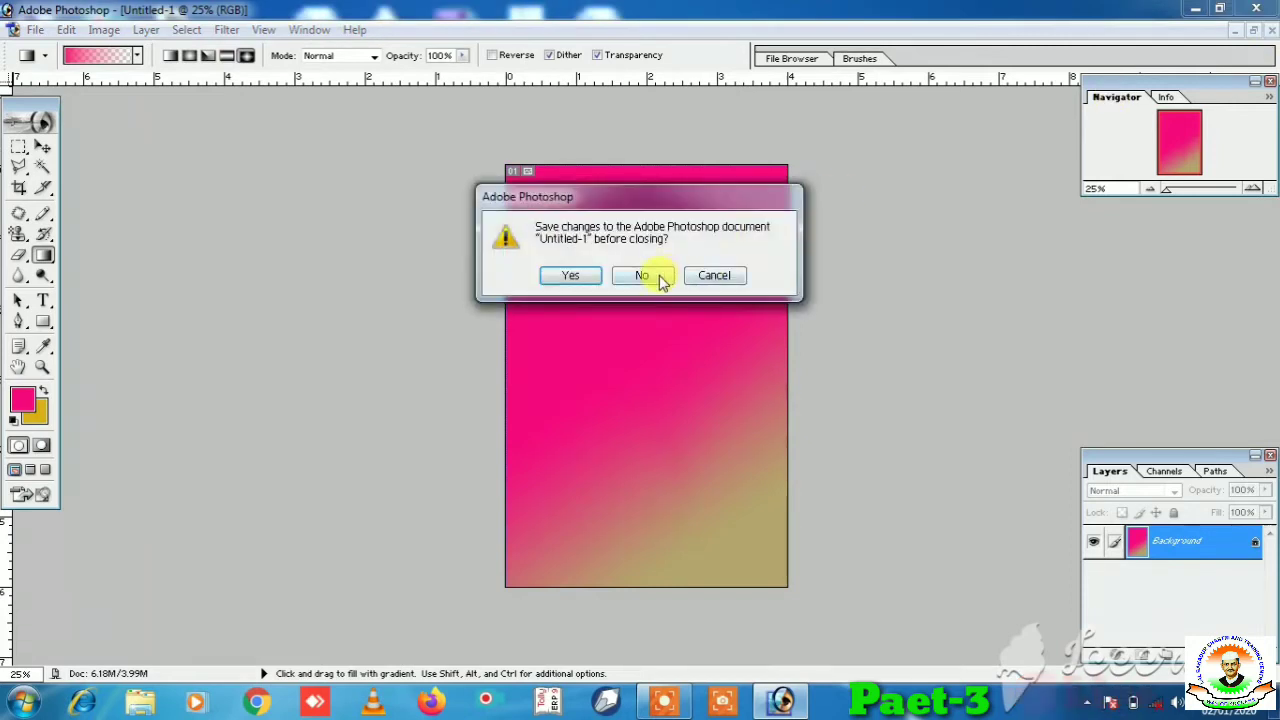
# - Discard the gradient document and set the foreground colour to blue 2A05E9
pyautogui.click(643, 275)
pyautogui.click(24, 400)
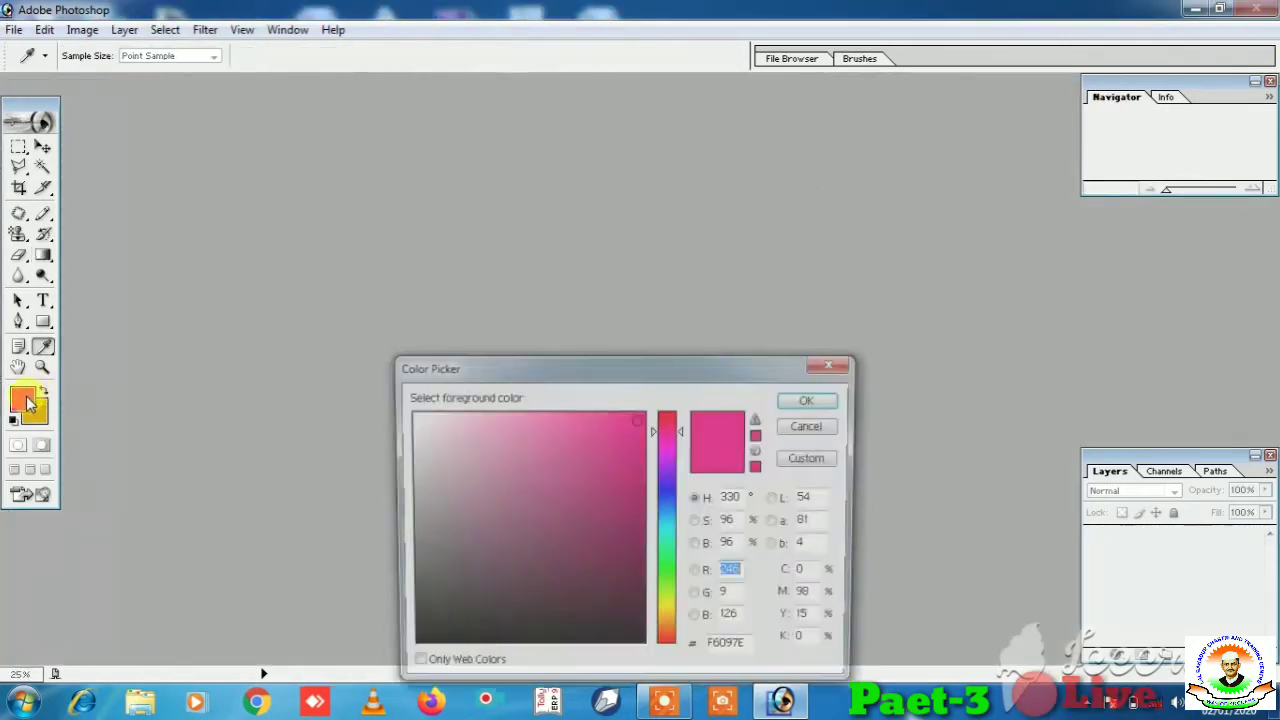
pyautogui.click(667, 484)
pyautogui.click(640, 431)
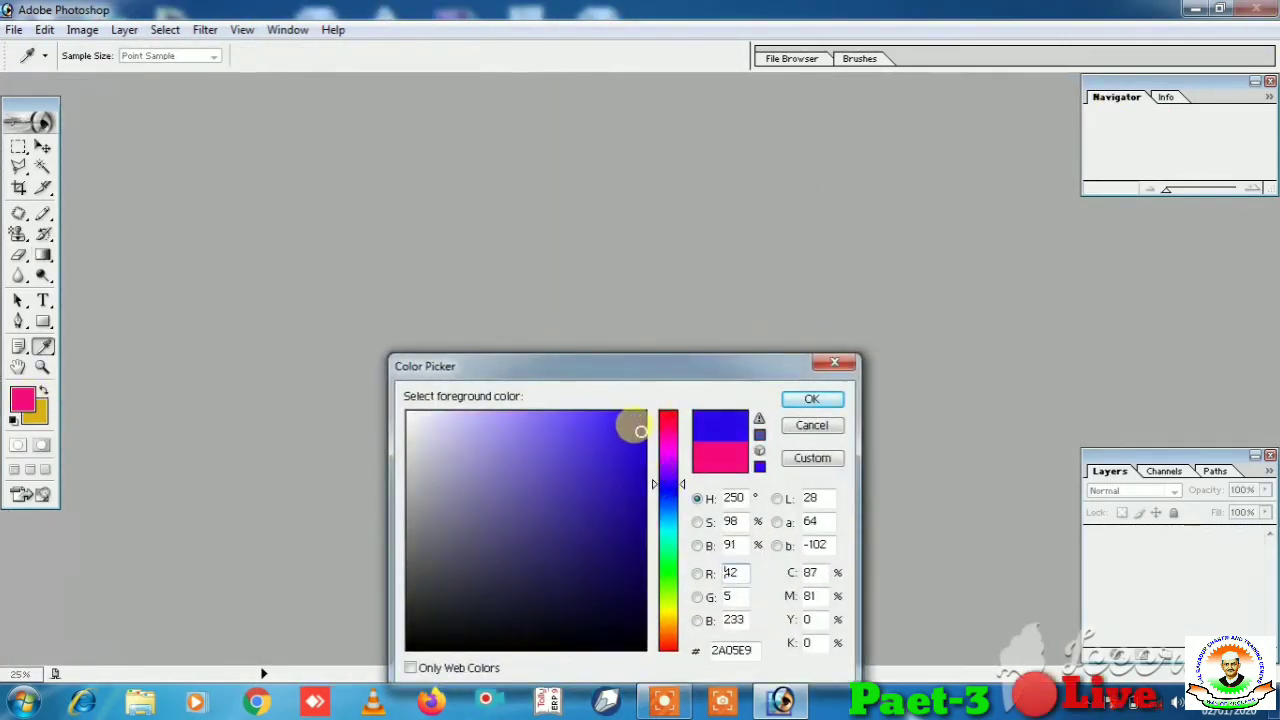
pyautogui.click(811, 399)
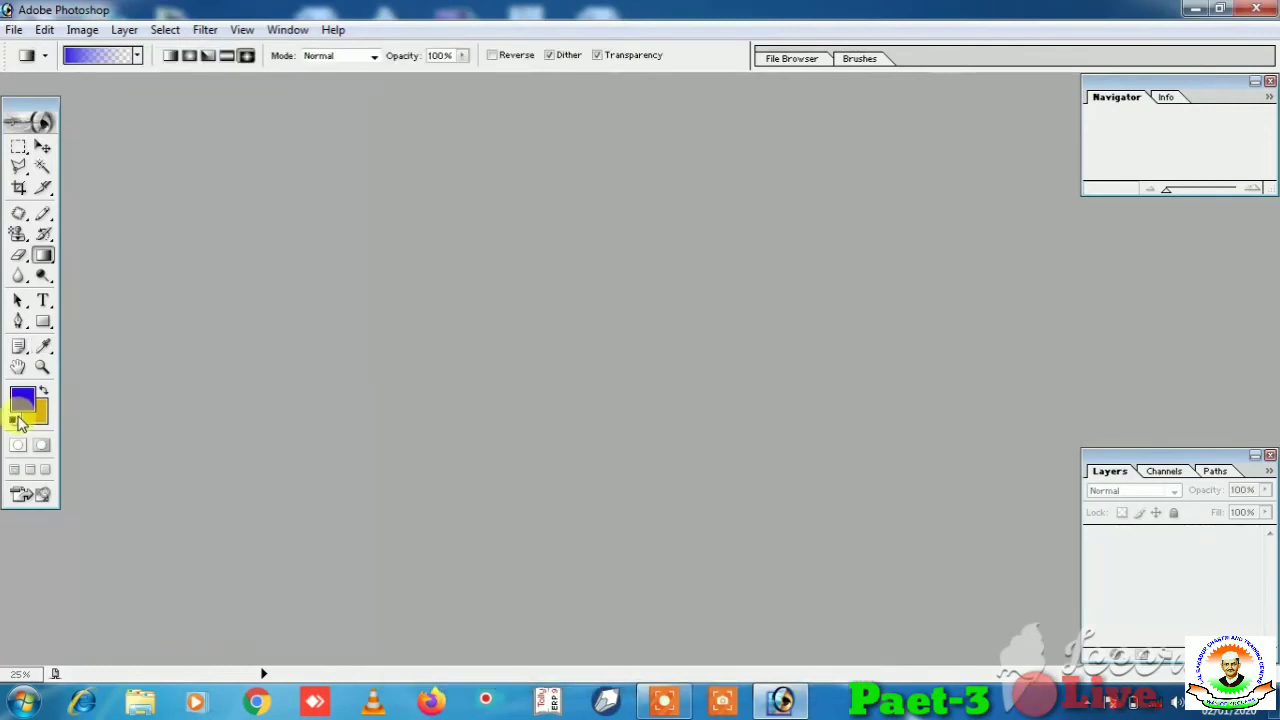
# - Set the background colour to magenta DB1577 and create a new magenta-filled document
pyautogui.click(30, 416)
pyautogui.click(668, 431)
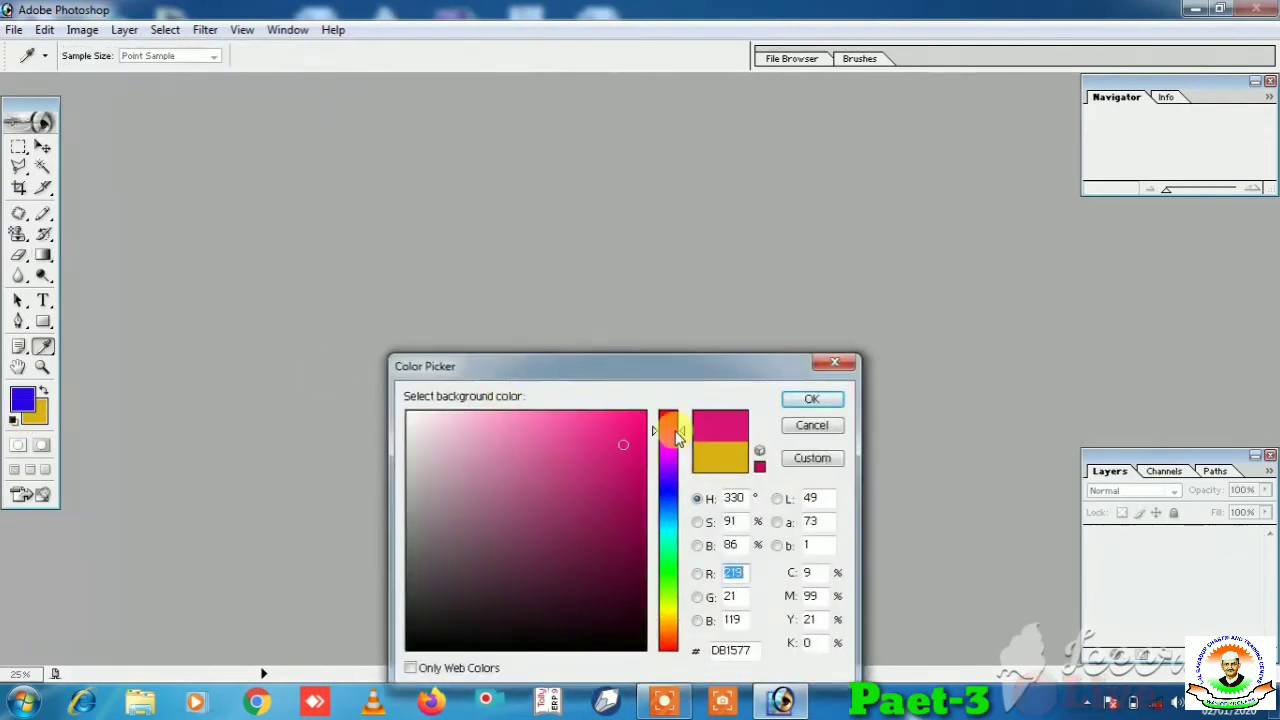
pyautogui.click(815, 399)
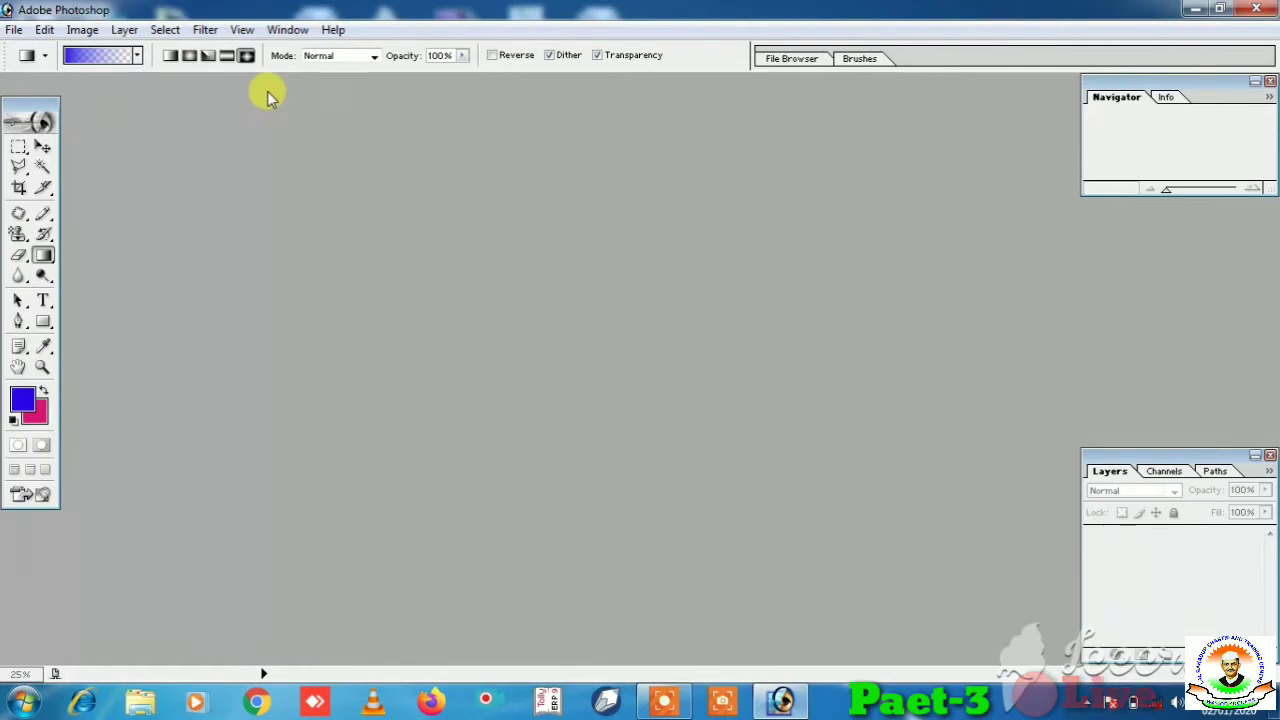
pyautogui.hotkey('ctrl', 'n')
pyautogui.press('Return')
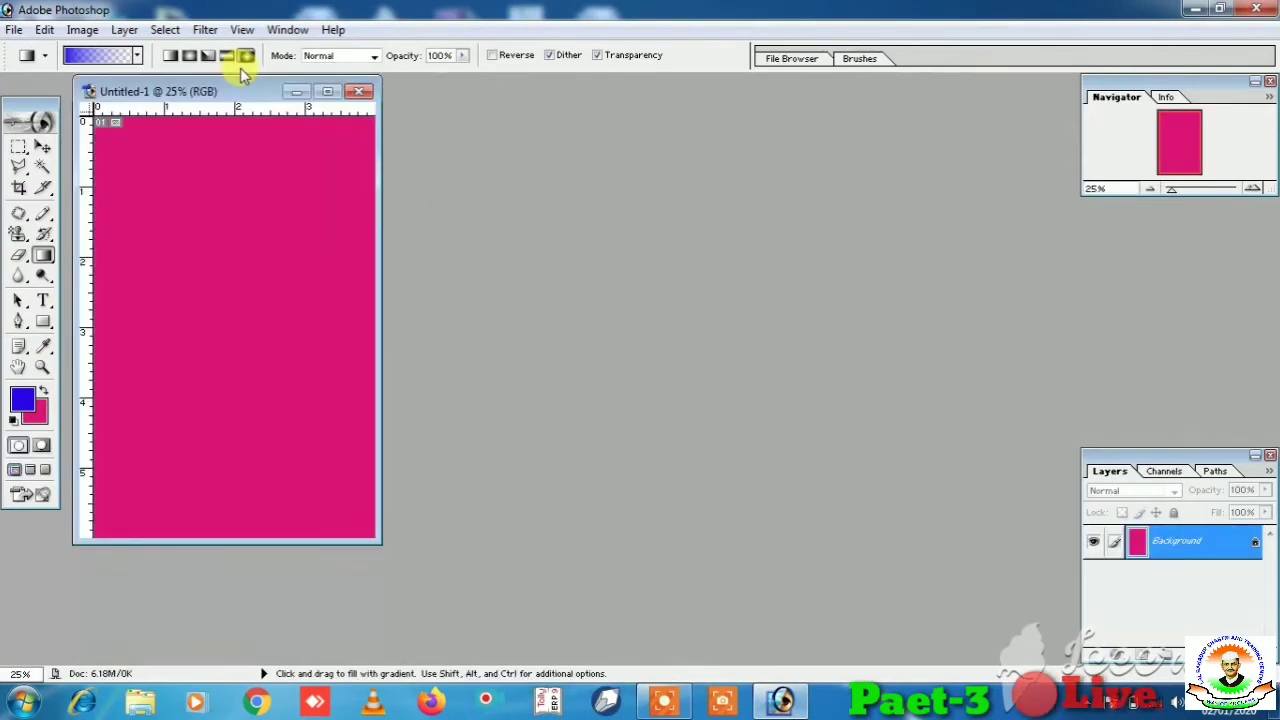
# - Maximize the window, pick the orange-yellow preset, and draw a diamond gradient top-left
pyautogui.click(327, 91)
pyautogui.click(137, 56)
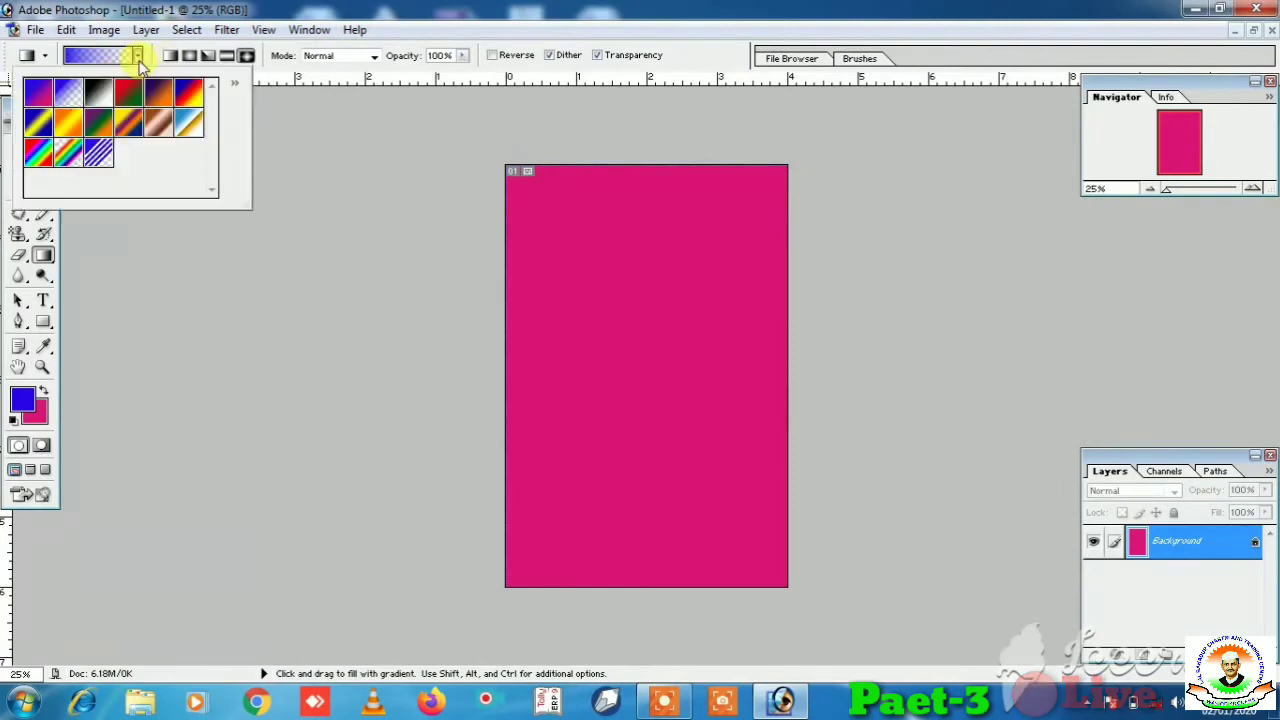
pyautogui.click(70, 122)
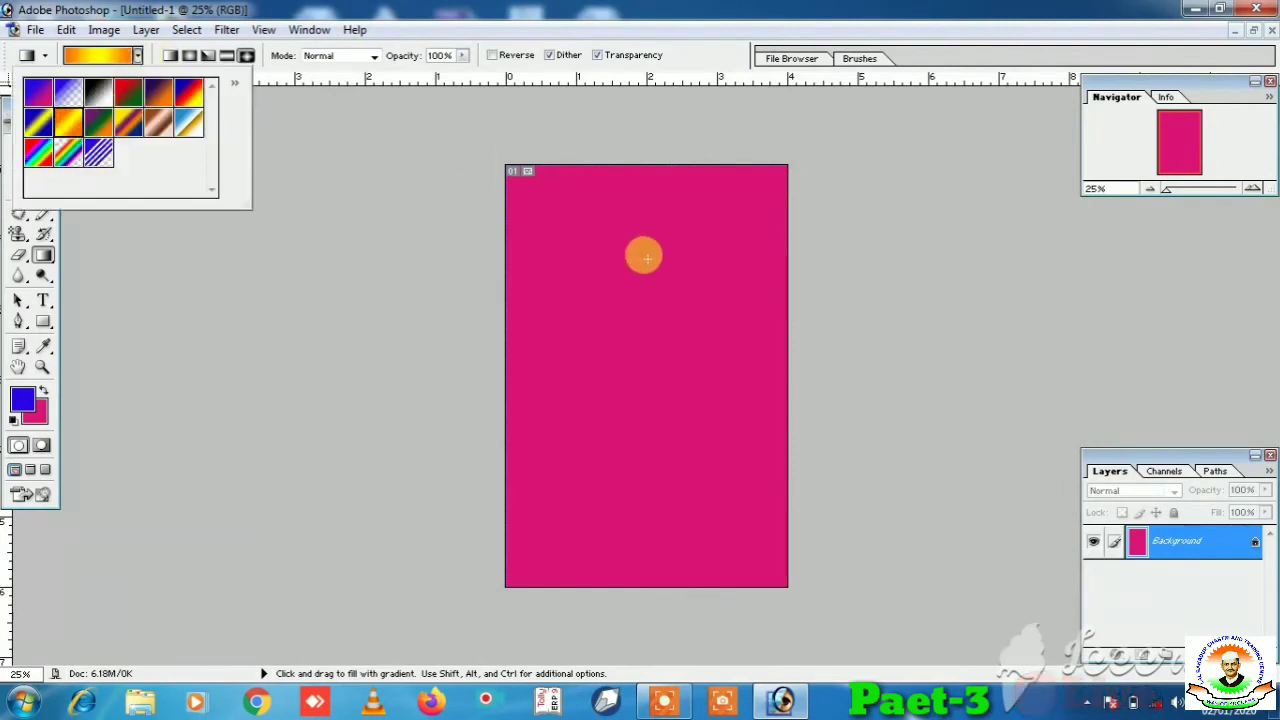
pyautogui.click(586, 278)
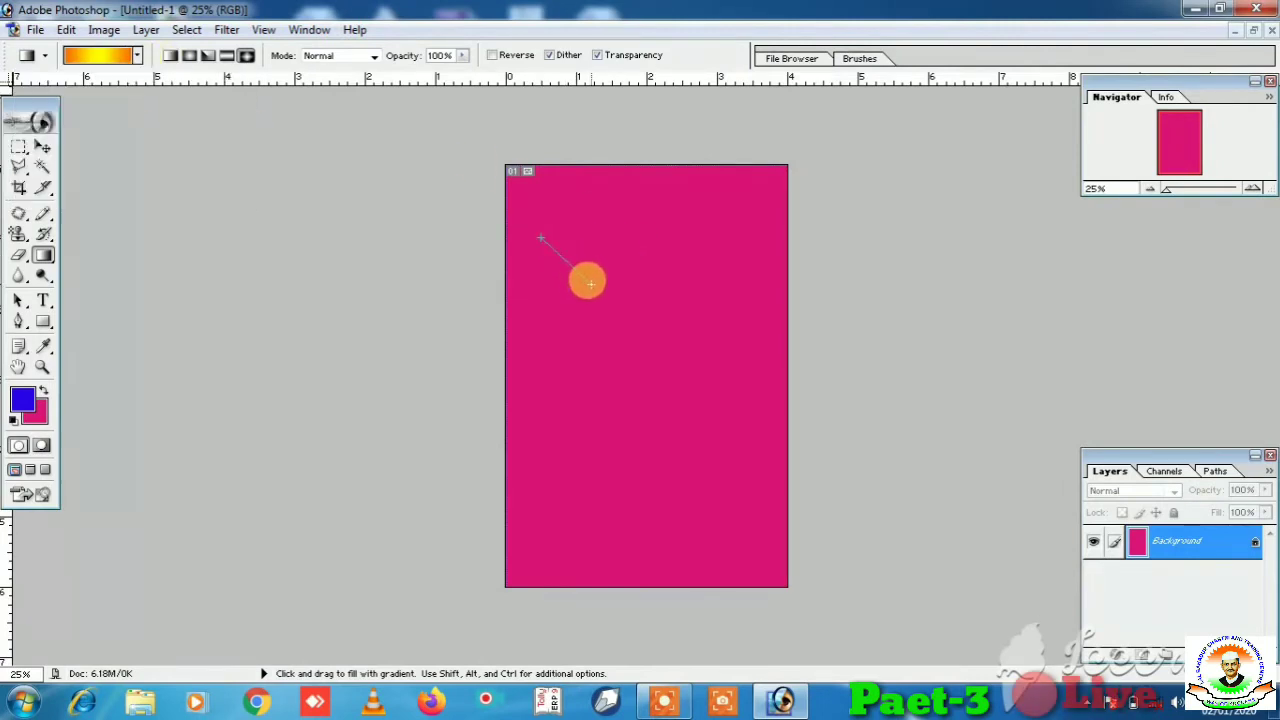
pyautogui.moveTo(590, 284); pyautogui.dragTo(633, 345)
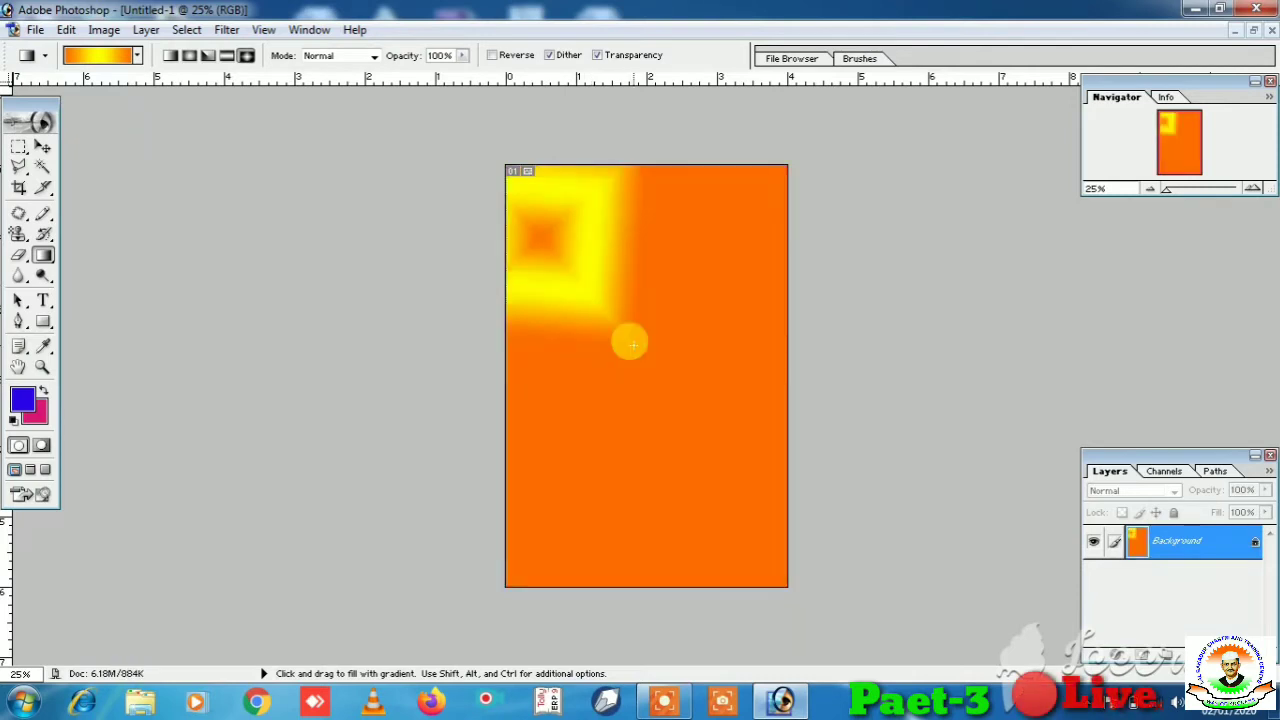
# - Fill the canvas with a radial gradient, then refill it with solid magenta
pyautogui.click(194, 58)
pyautogui.moveTo(614, 350); pyautogui.dragTo(727, 537)
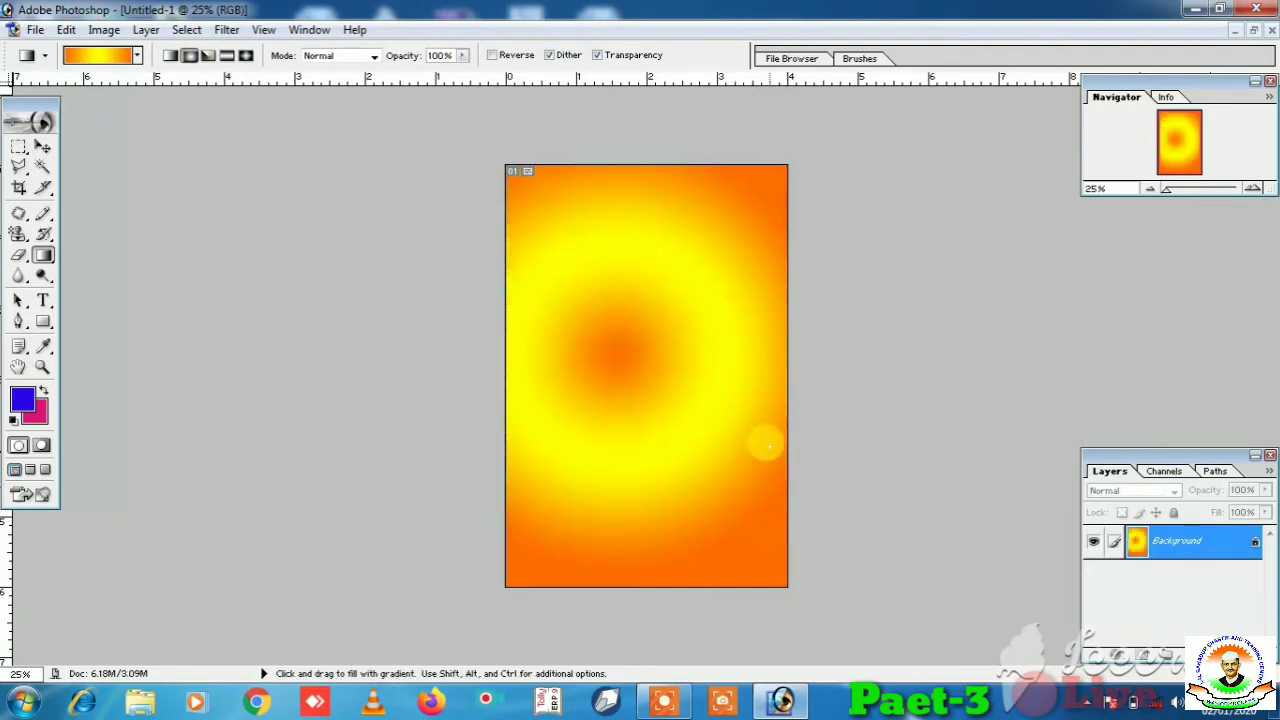
pyautogui.hotkey('ctrl', 'BackSpace')
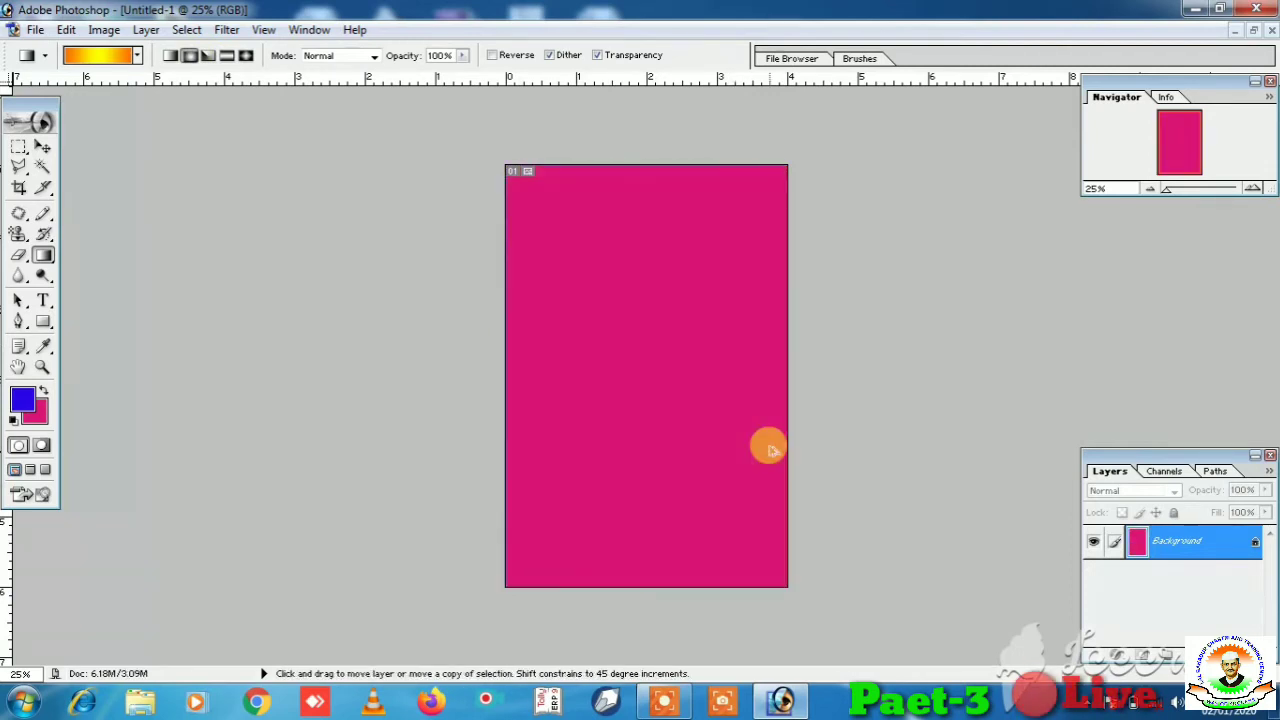
# - Apply an orange Angle gradient, then refill magenta and burn it red in Color Burn mode
pyautogui.click(208, 56)
pyautogui.moveTo(540, 266); pyautogui.dragTo(699, 505)
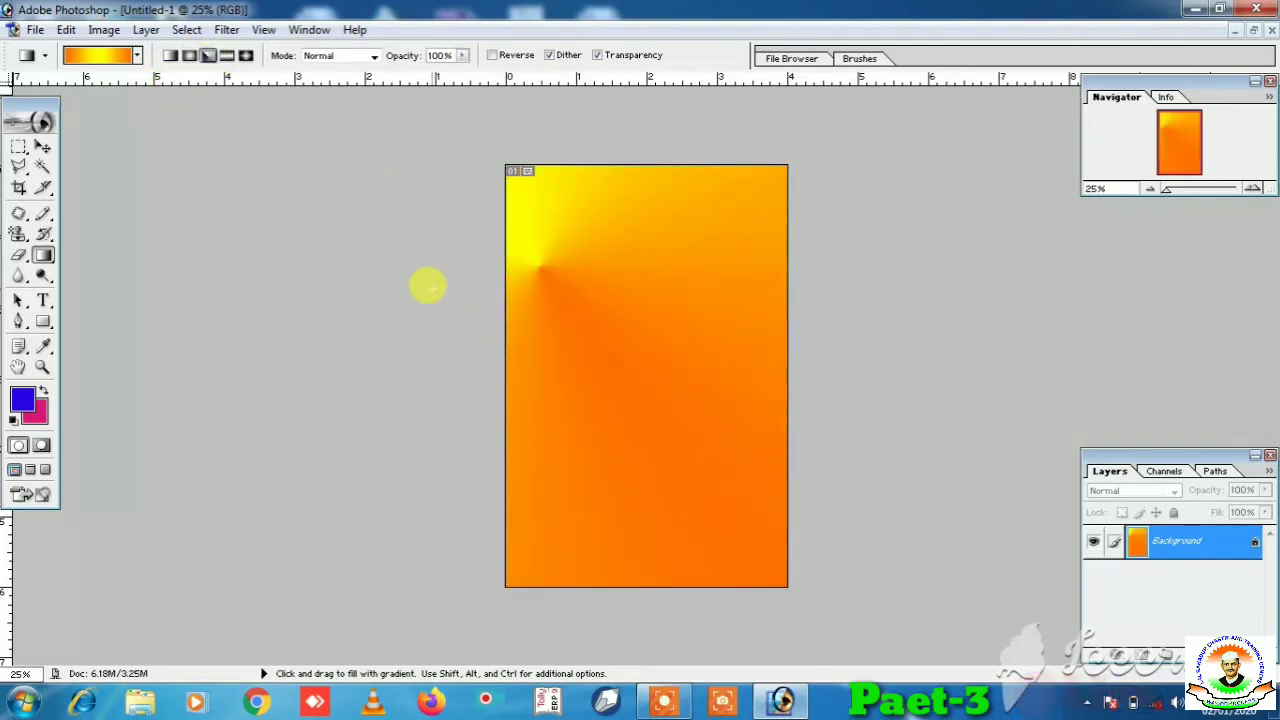
pyautogui.click(374, 57)
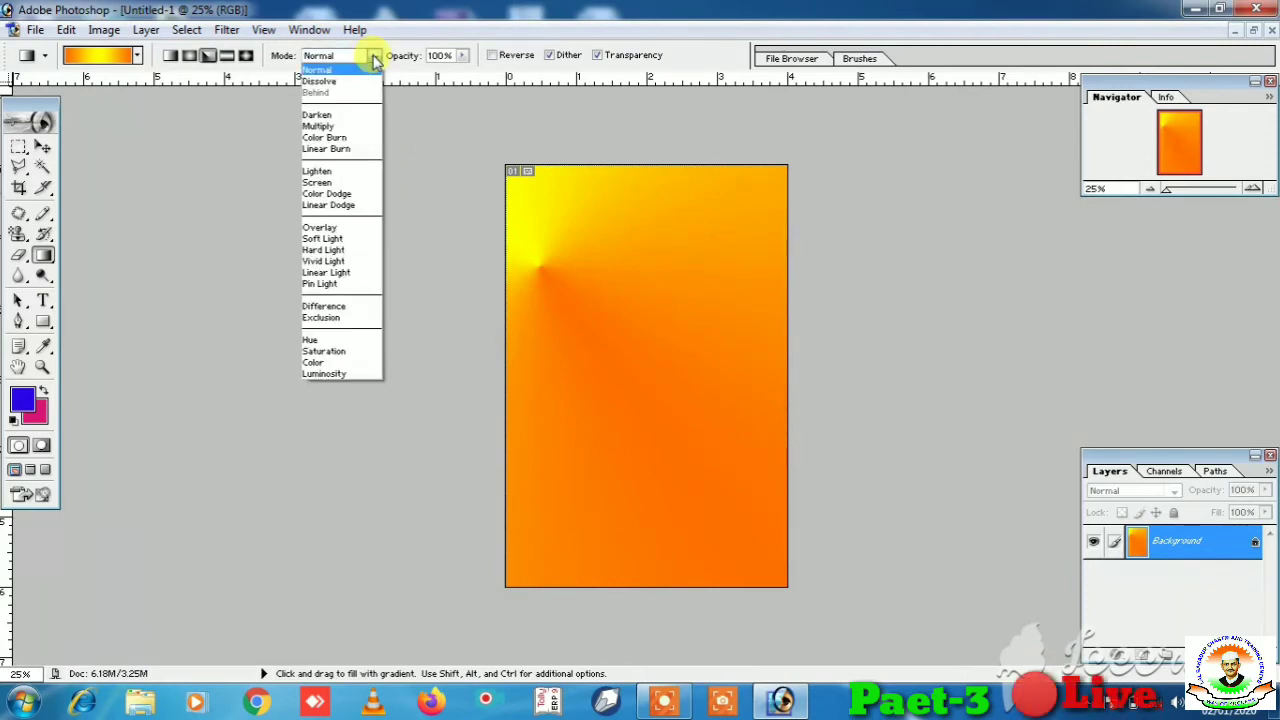
pyautogui.click(360, 139)
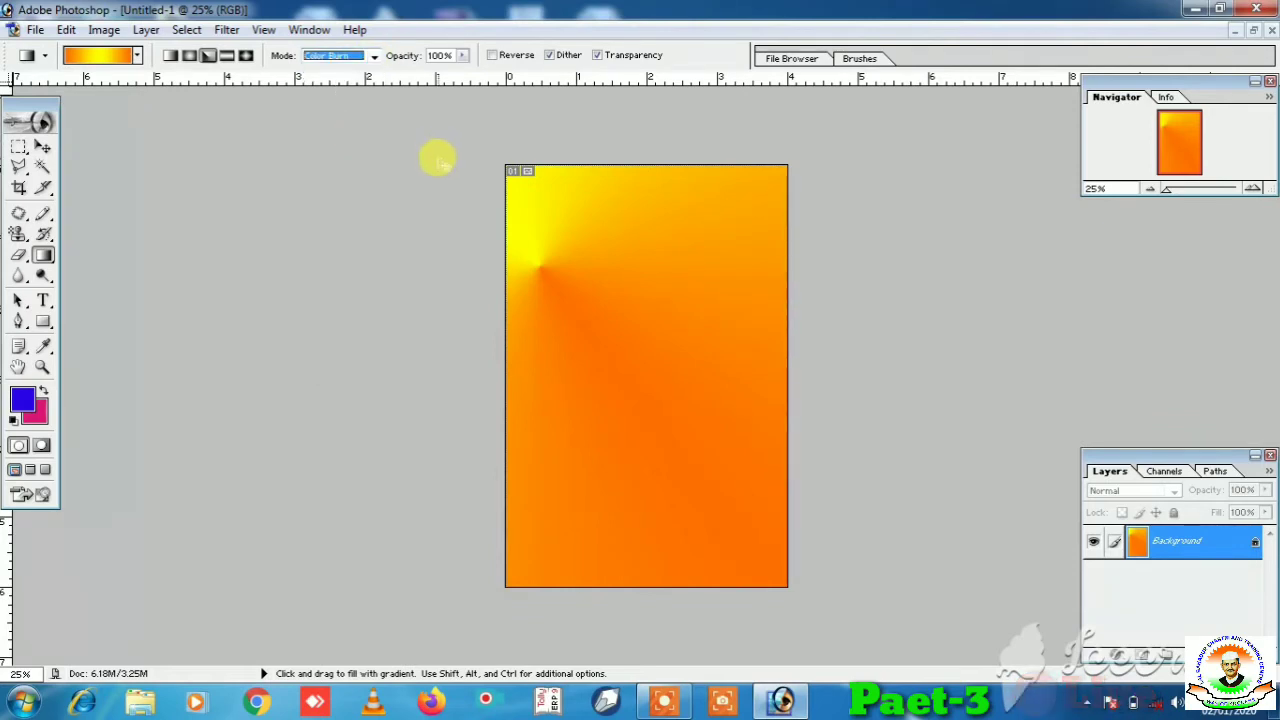
pyautogui.hotkey('ctrl', 'BackSpace')
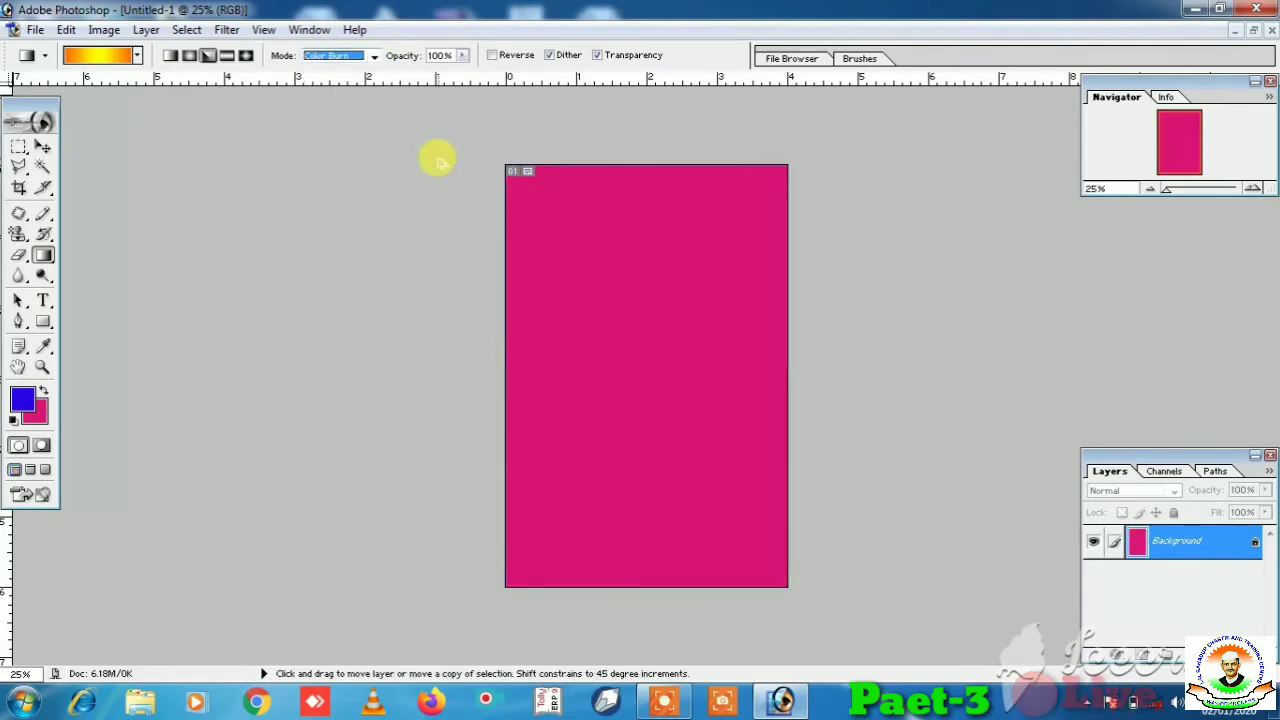
pyautogui.moveTo(526, 194); pyautogui.dragTo(694, 393)
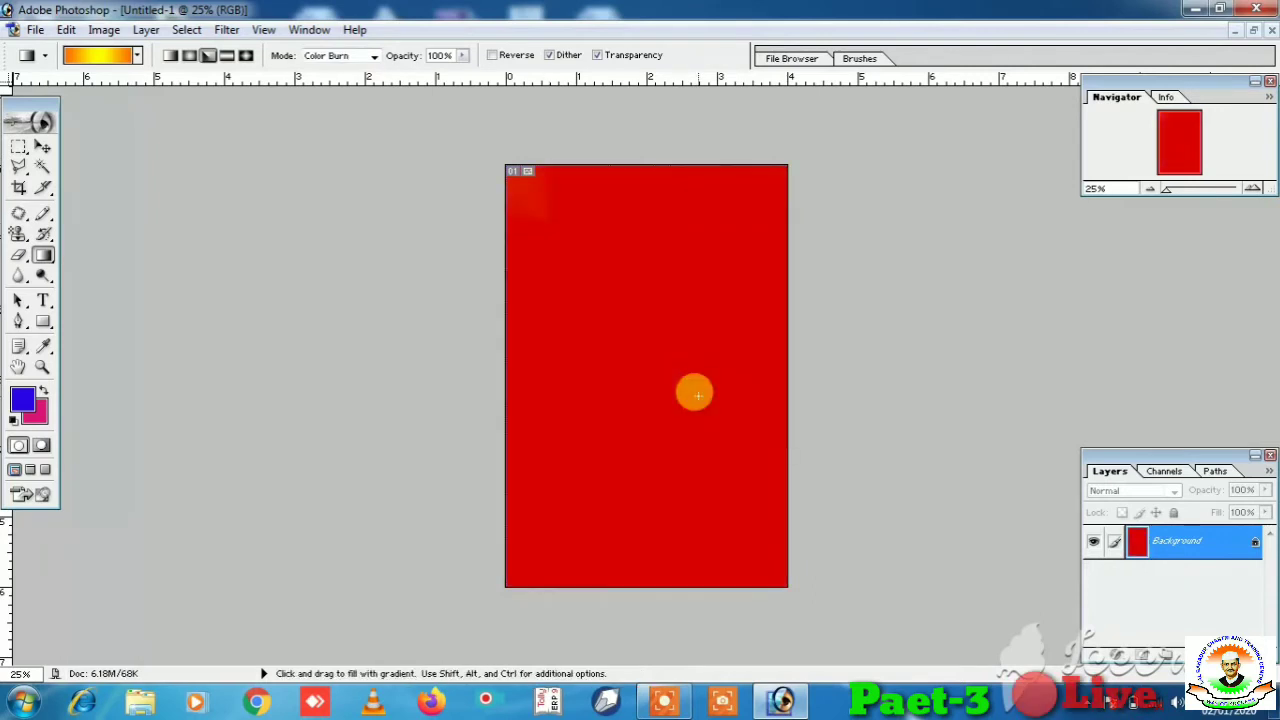
# - Choose the blue-magenta preset and layer three Hard Light gradient passes over the red canvas
pyautogui.click(139, 57)
pyautogui.click(38, 92)
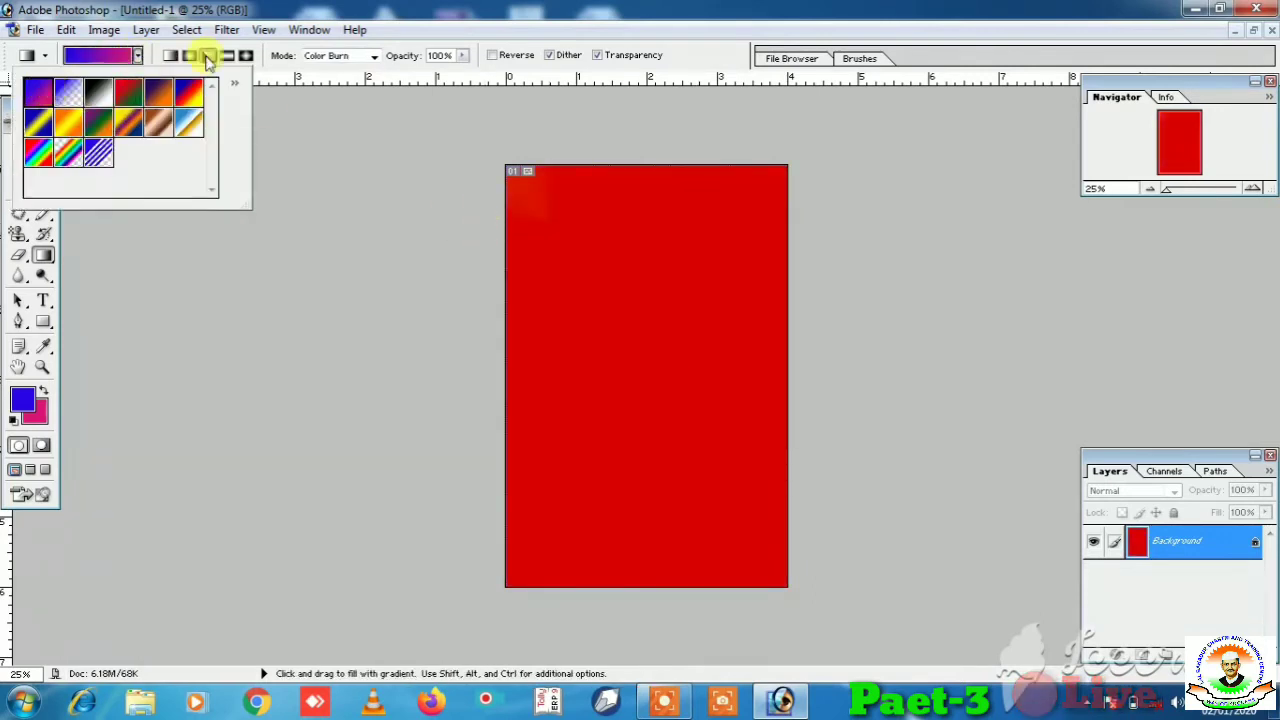
pyautogui.click(335, 56)
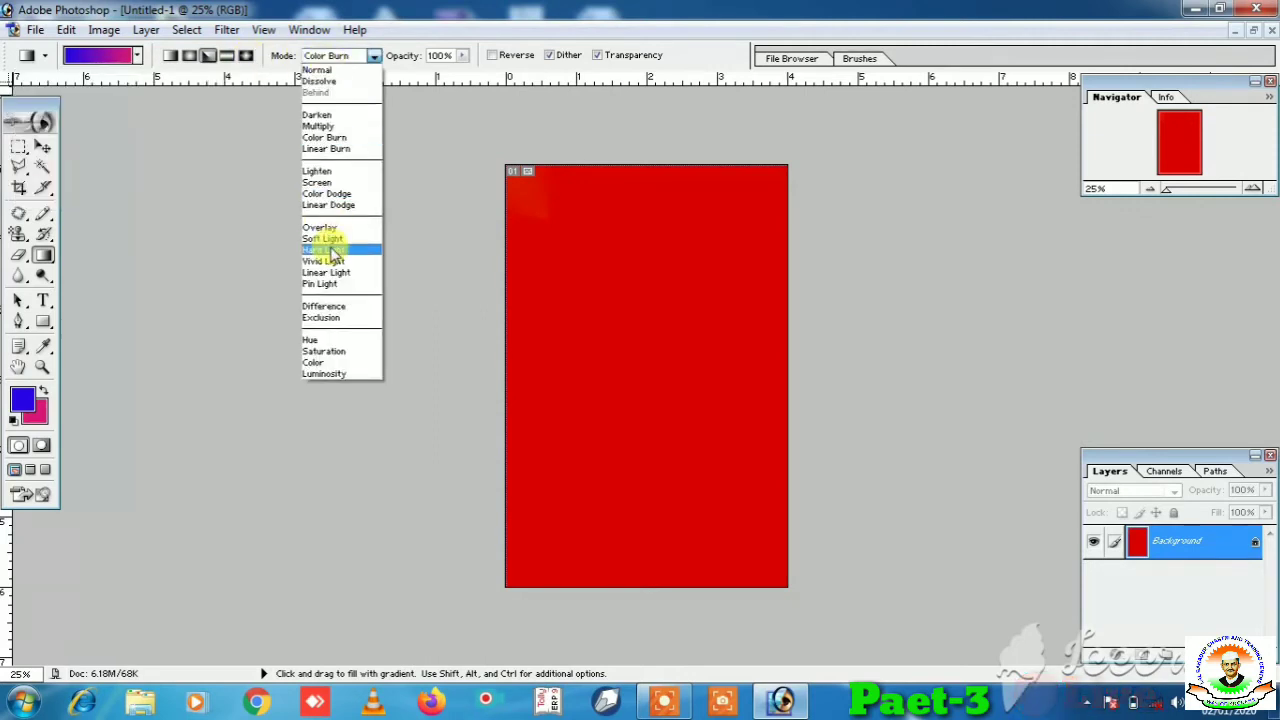
pyautogui.click(333, 250)
pyautogui.moveTo(517, 263); pyautogui.dragTo(614, 424)
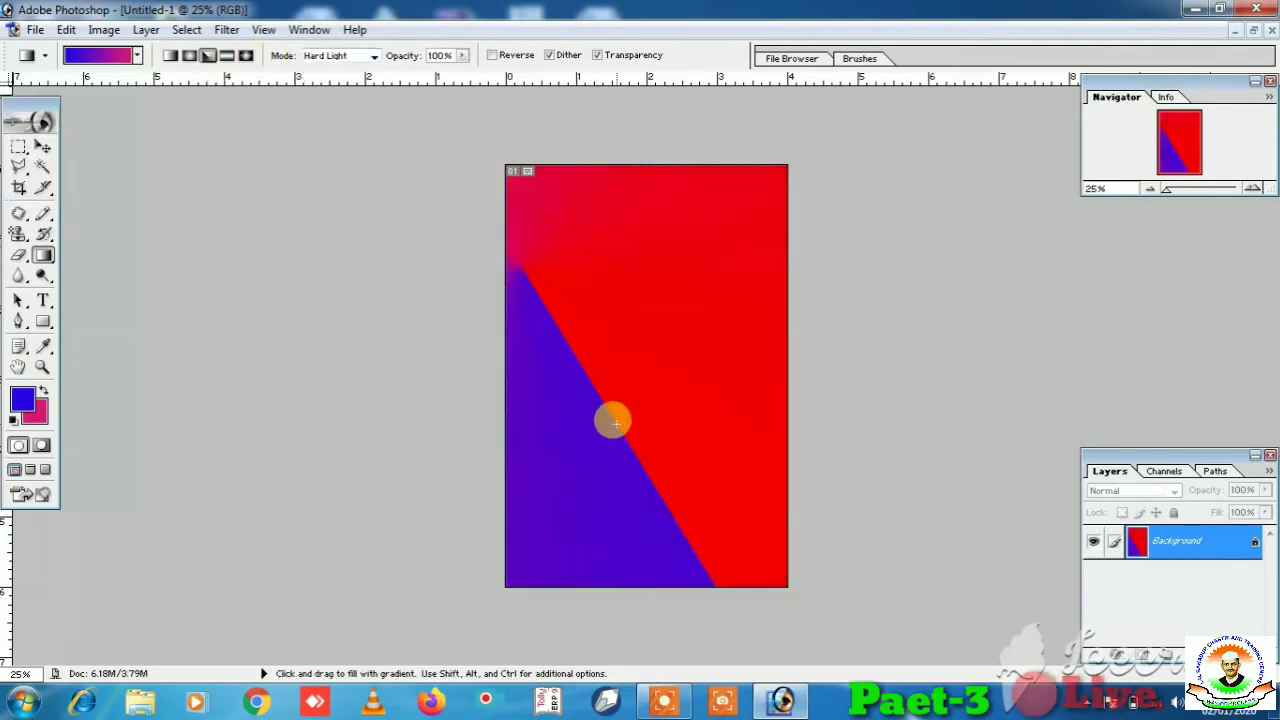
pyautogui.moveTo(710, 266); pyautogui.dragTo(669, 379)
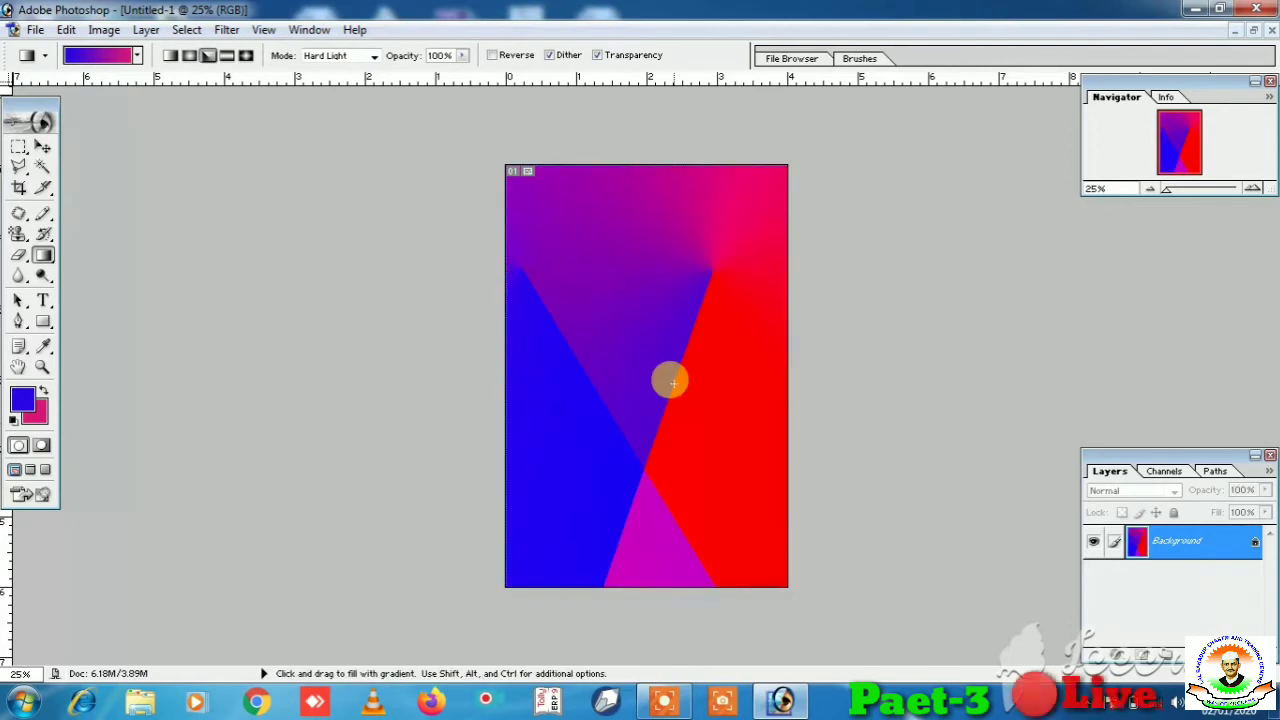
pyautogui.moveTo(712, 421); pyautogui.dragTo(762, 292)
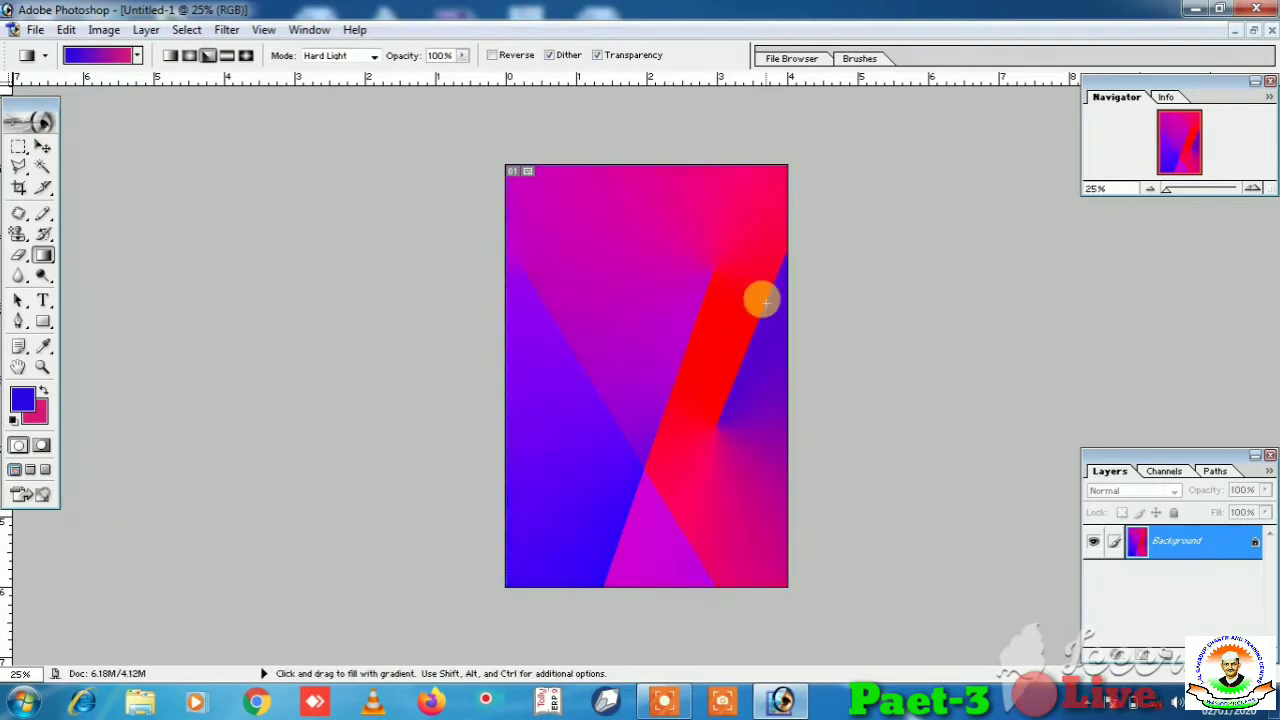
# - Draw a Pin Light gradient, then step back twice toward the plain fill
pyautogui.click(374, 56)
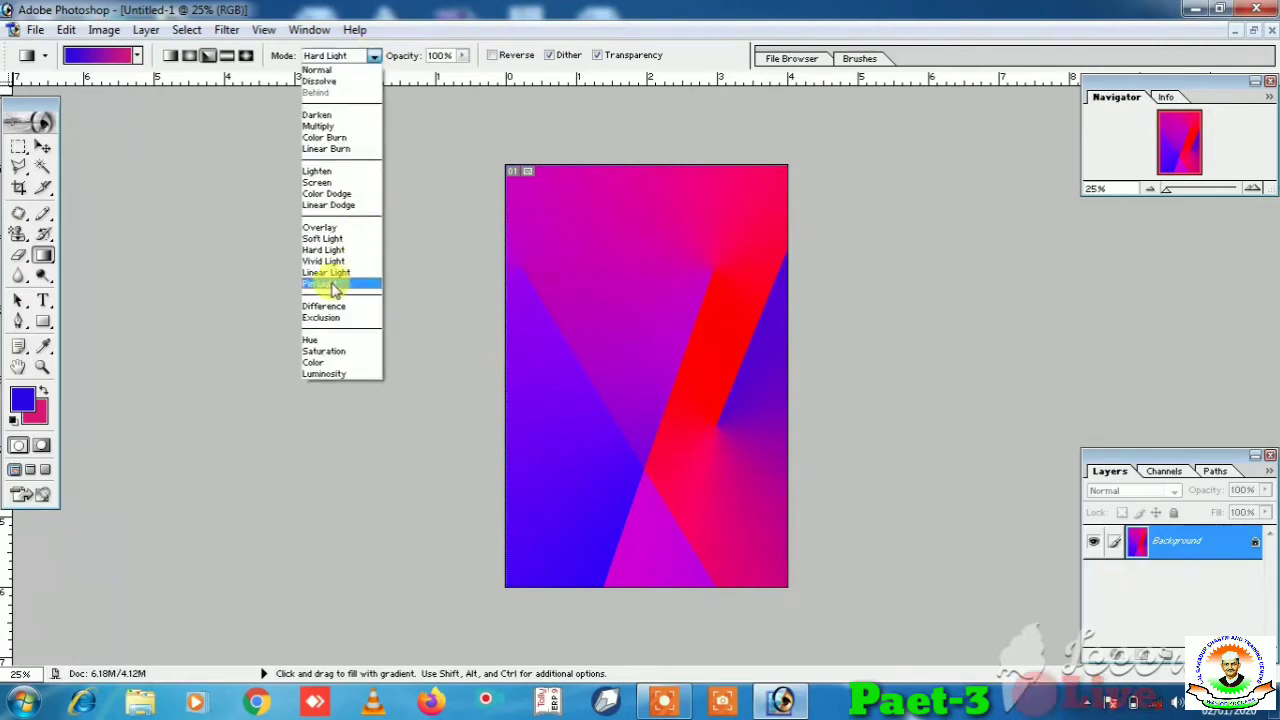
pyautogui.click(320, 284)
pyautogui.moveTo(608, 285); pyautogui.dragTo(666, 490)
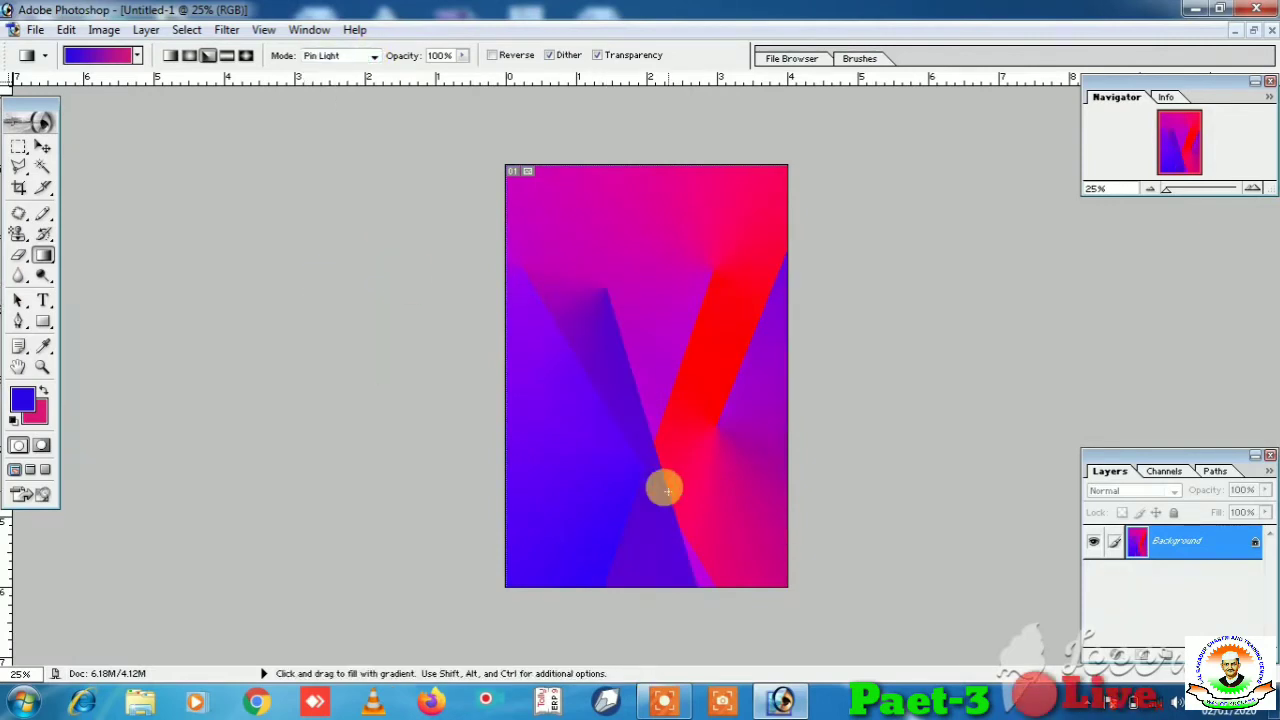
pyautogui.hotkey('ctrl', 'alt', 'z')
pyautogui.hotkey('ctrl', 'alt', 'z')
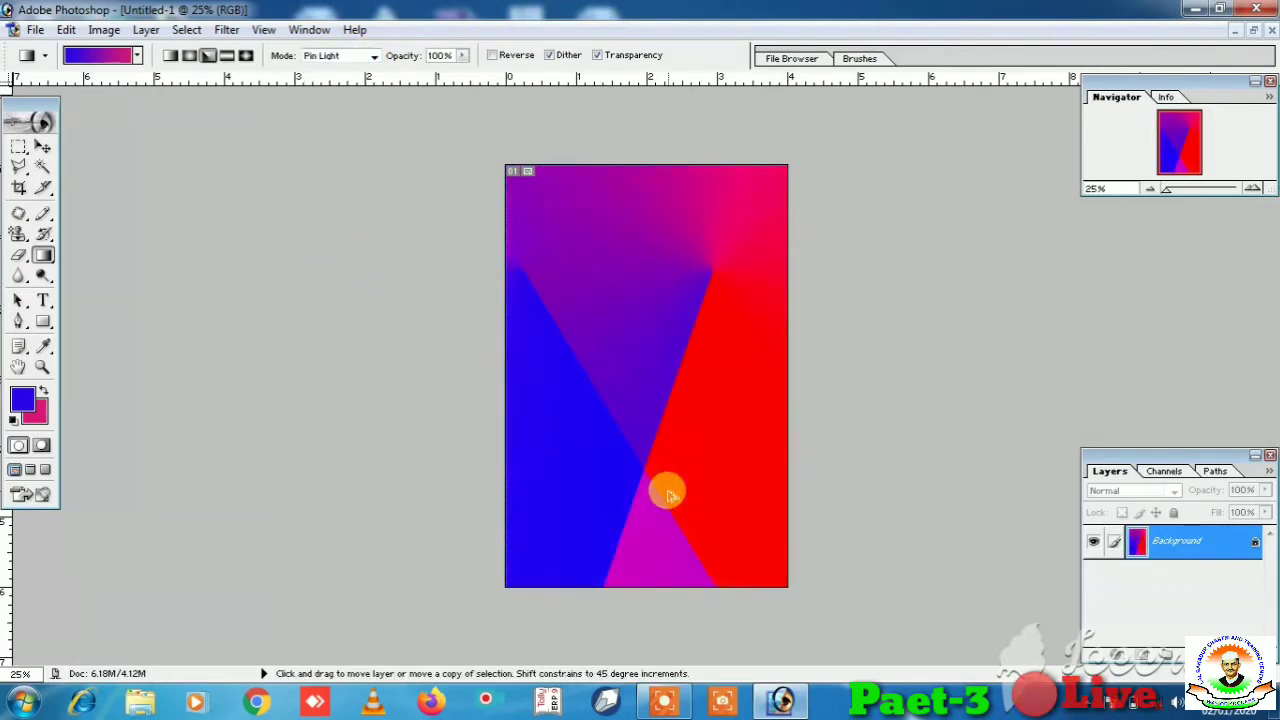
pyautogui.hotkey('ctrl', 'alt', 'z')
pyautogui.hotkey('ctrl', 'alt', 'z')
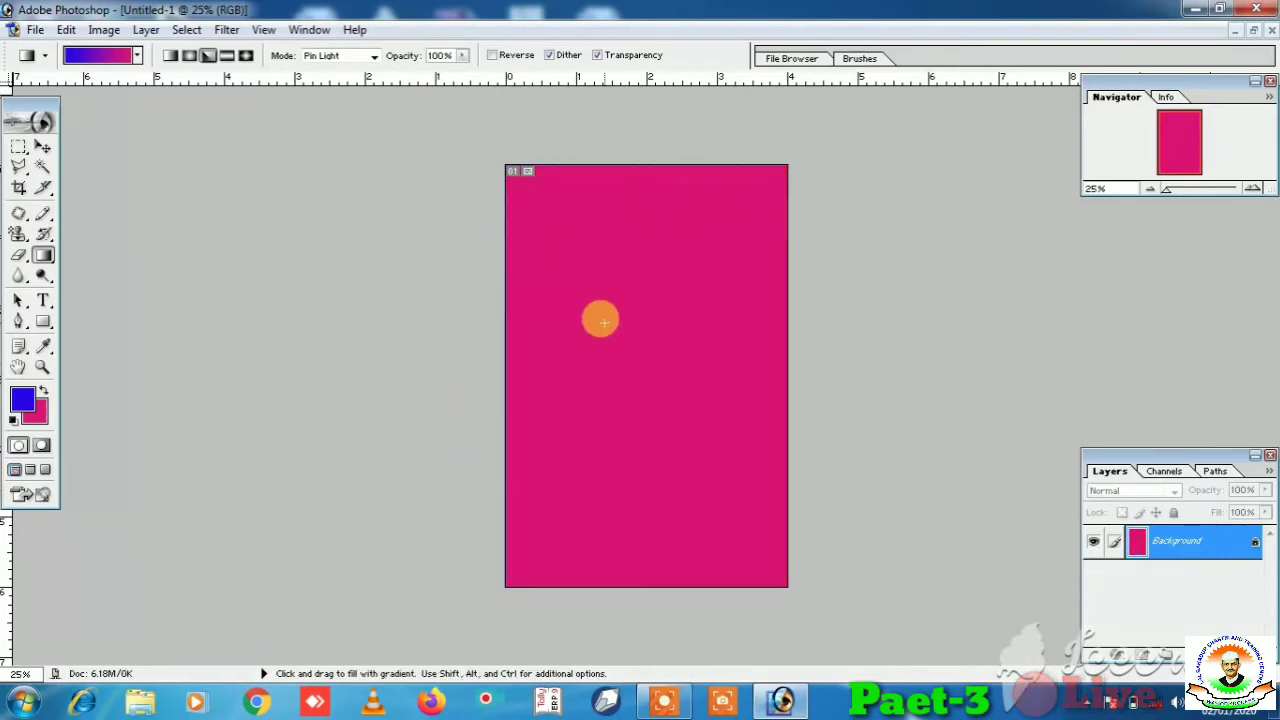
# - Draw a Pin Light gradient across the lower canvas, then another in Color mode
pyautogui.moveTo(601, 321); pyautogui.dragTo(765, 541)
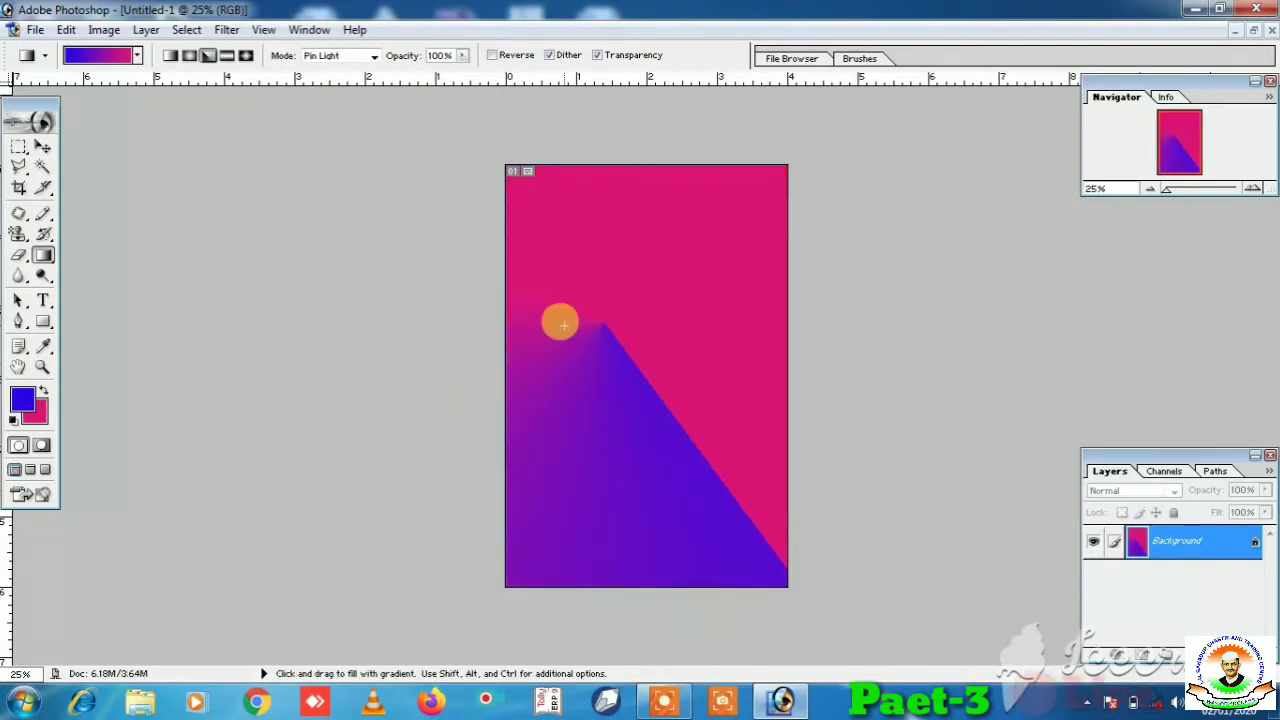
pyautogui.click(372, 58)
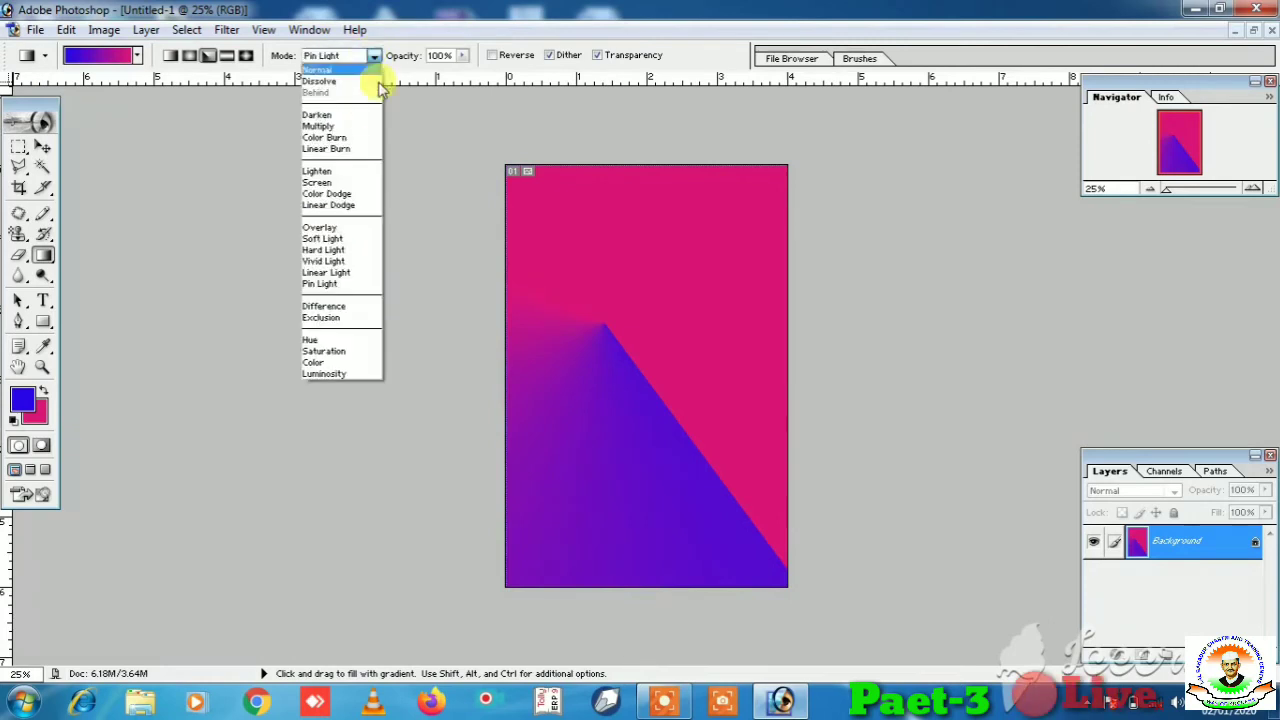
pyautogui.click(346, 362)
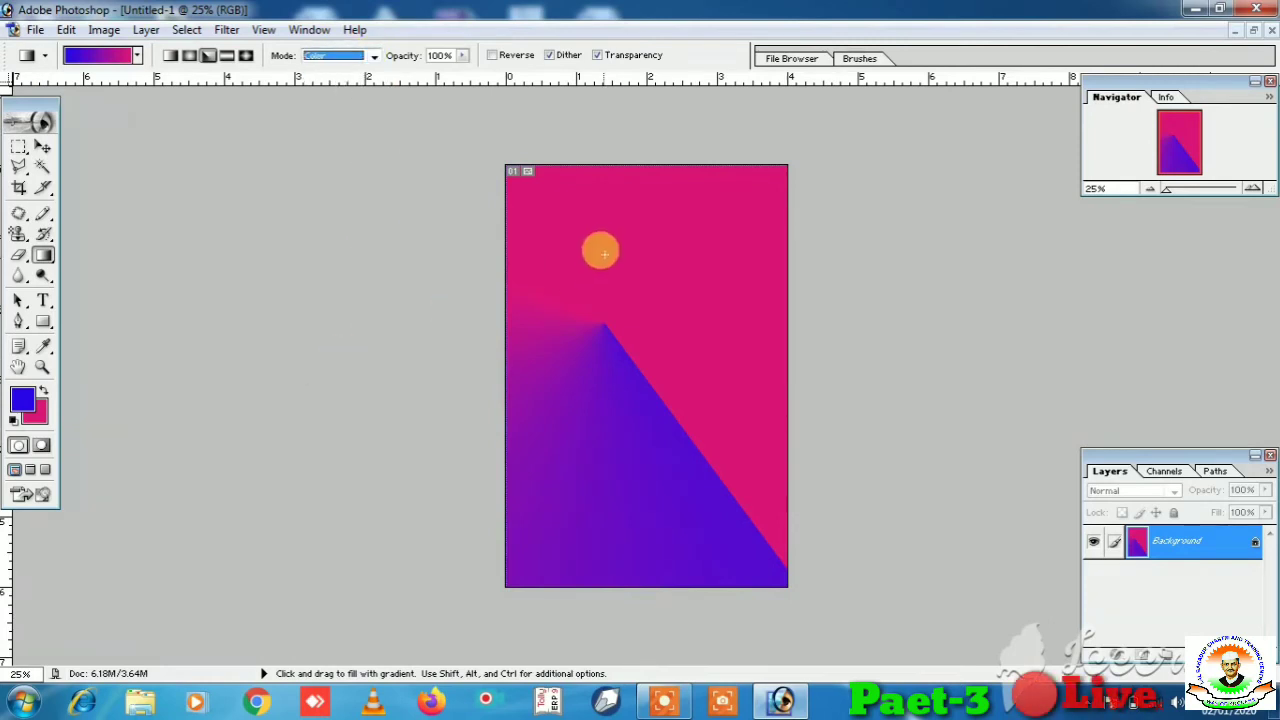
pyautogui.moveTo(597, 248); pyautogui.dragTo(662, 388)
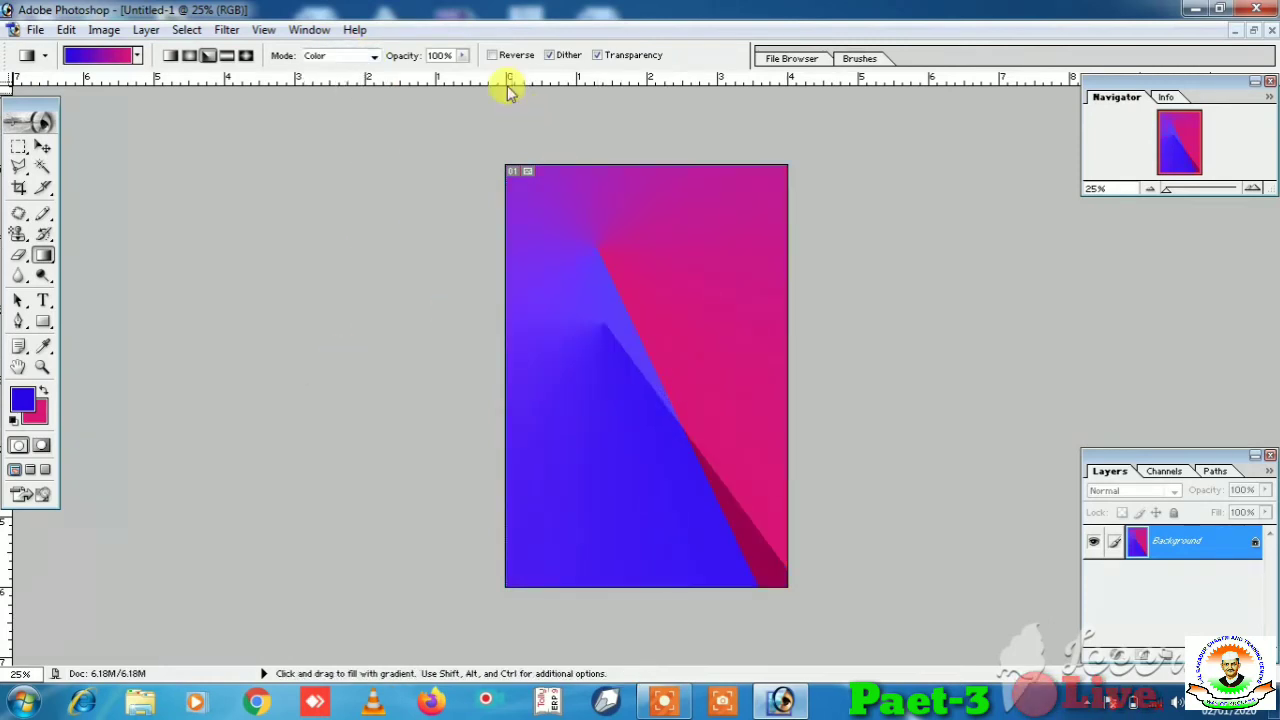
# - Lower the gradient opacity to 27% and draw a faint gradient over the canvas
pyautogui.click(462, 56)
pyautogui.moveTo(462, 66); pyautogui.dragTo(391, 77)
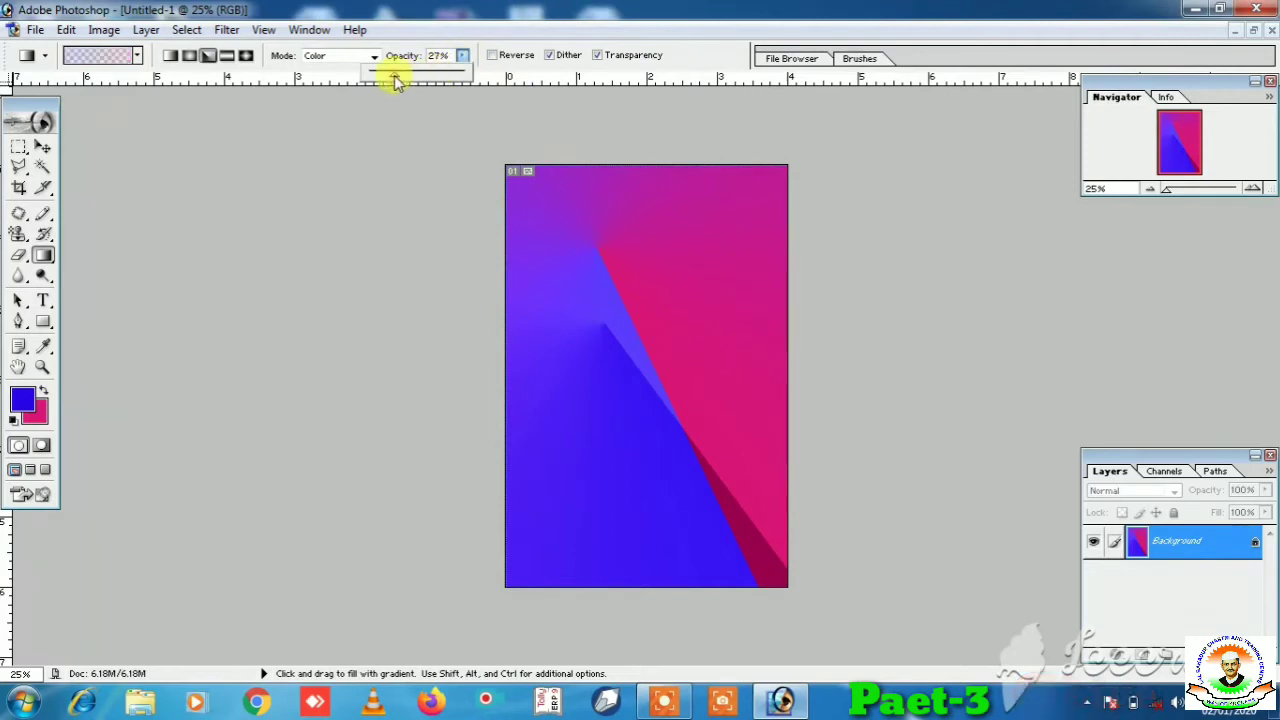
pyautogui.moveTo(720, 196); pyautogui.dragTo(684, 417)
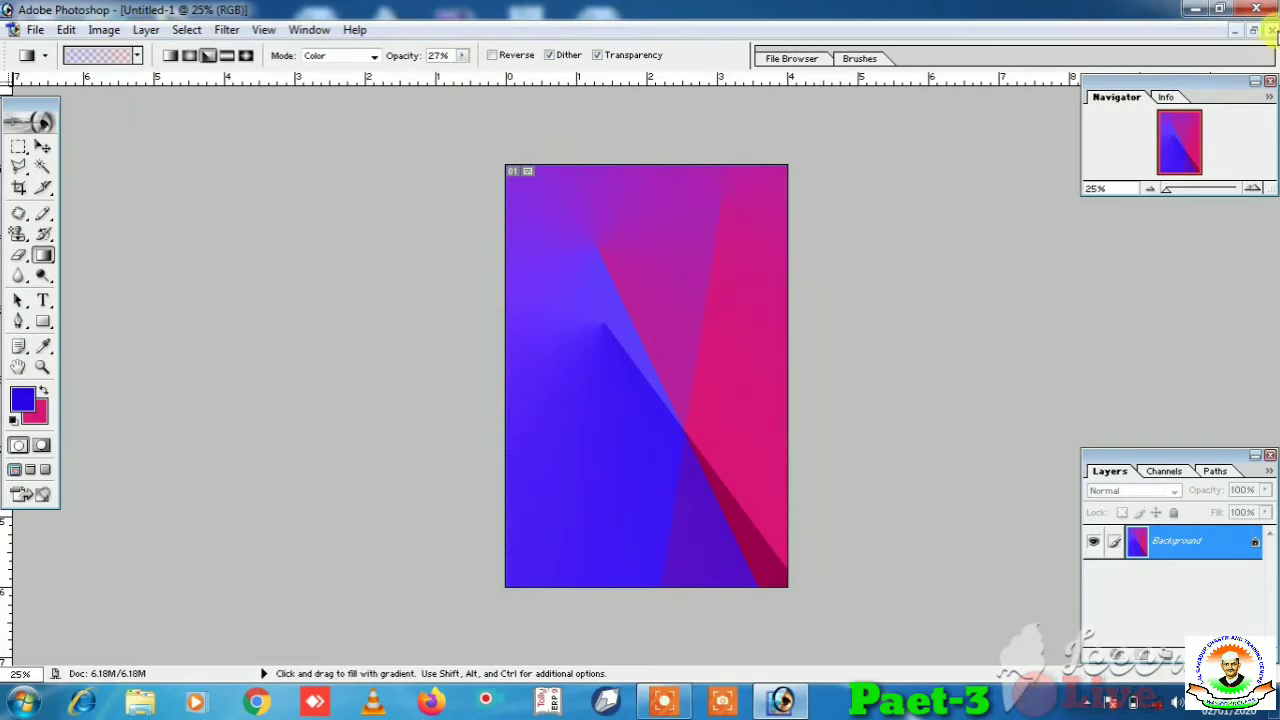
# - Close Untitled-1 without saving and bring up the Open dialog on the photoshop folder
pyautogui.click(1271, 30)
pyautogui.click(643, 275)
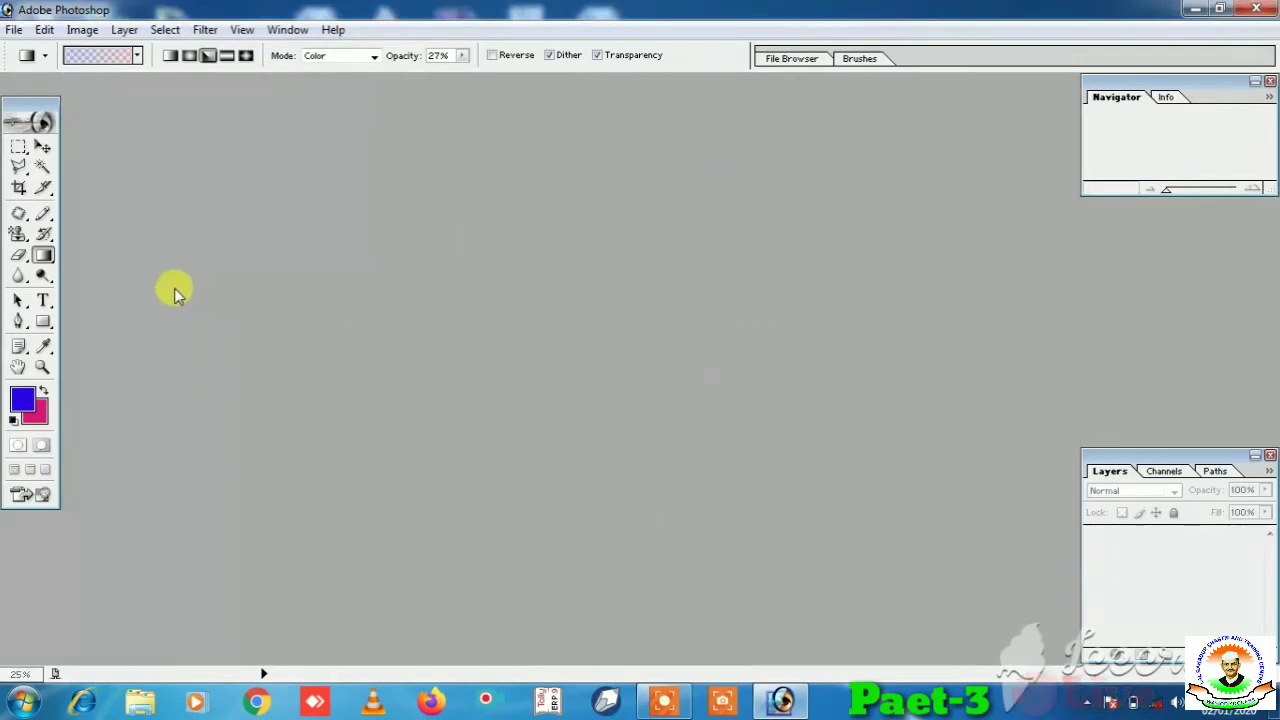
pyautogui.rightClick(42, 256)
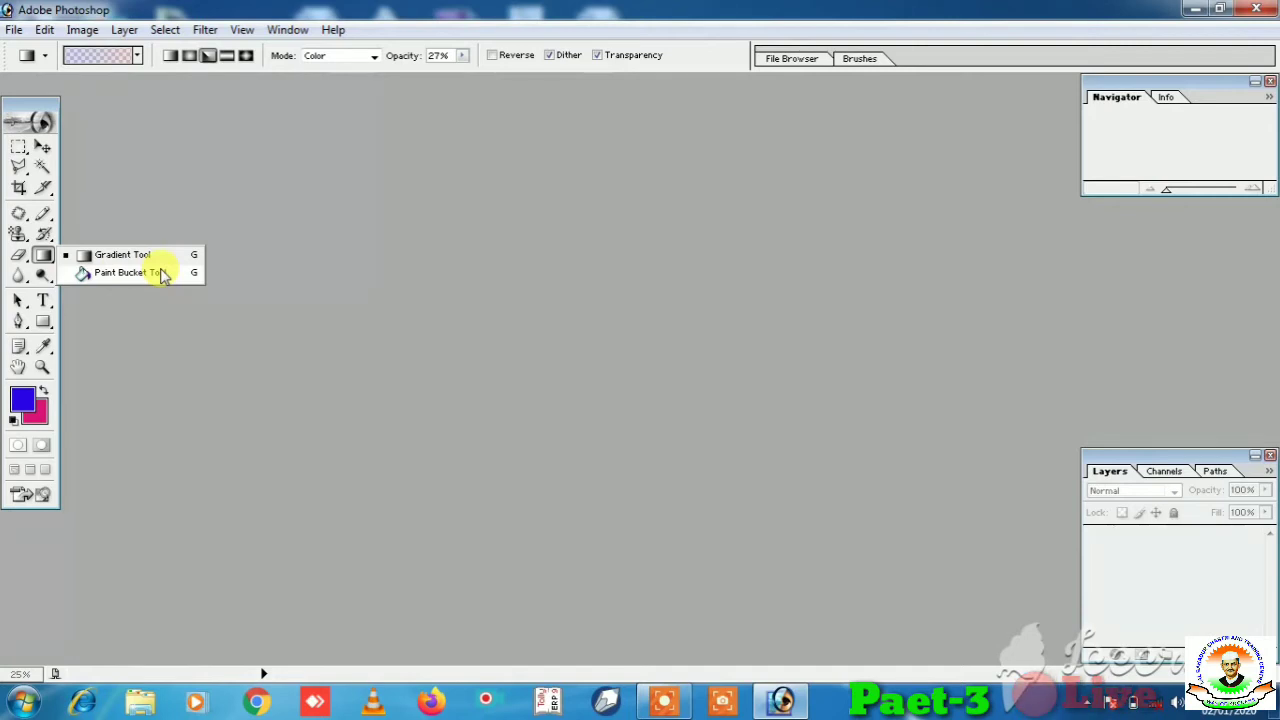
pyautogui.click(163, 275)
pyautogui.doubleClick(319, 290)
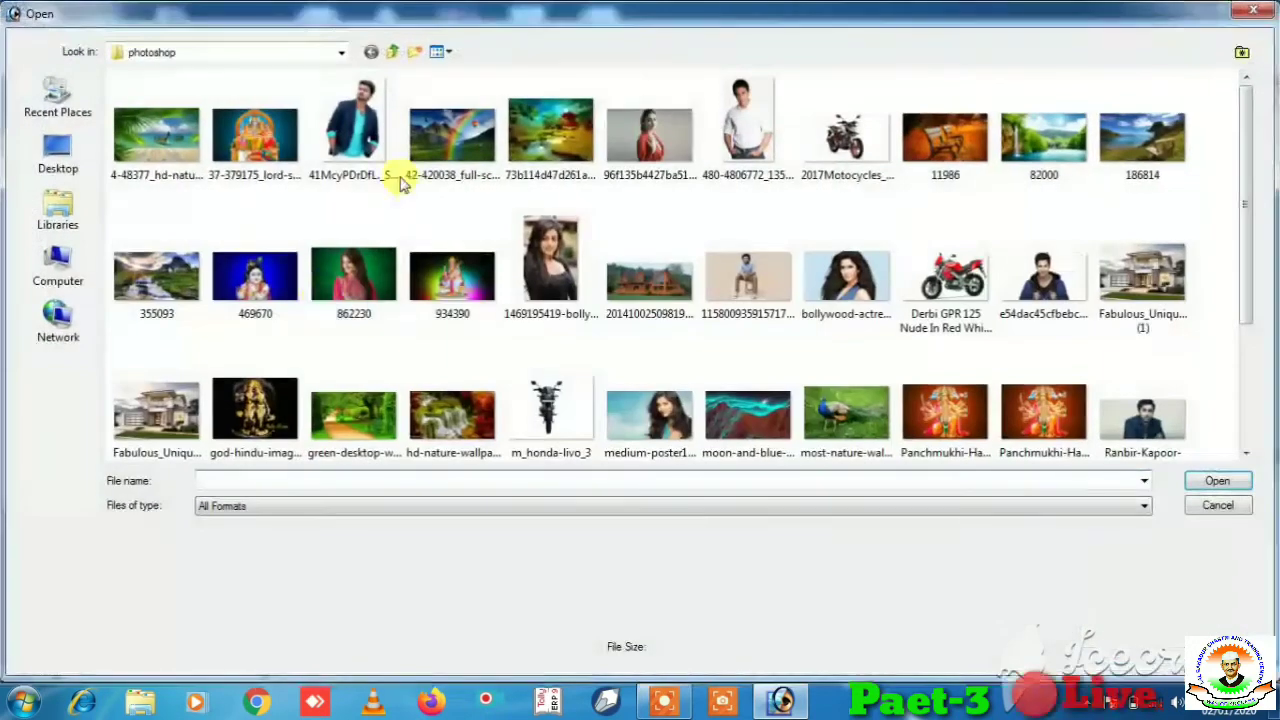
# - Open the portrait photo maximized and Magic Wand-select its white background
pyautogui.doubleClick(350, 140)
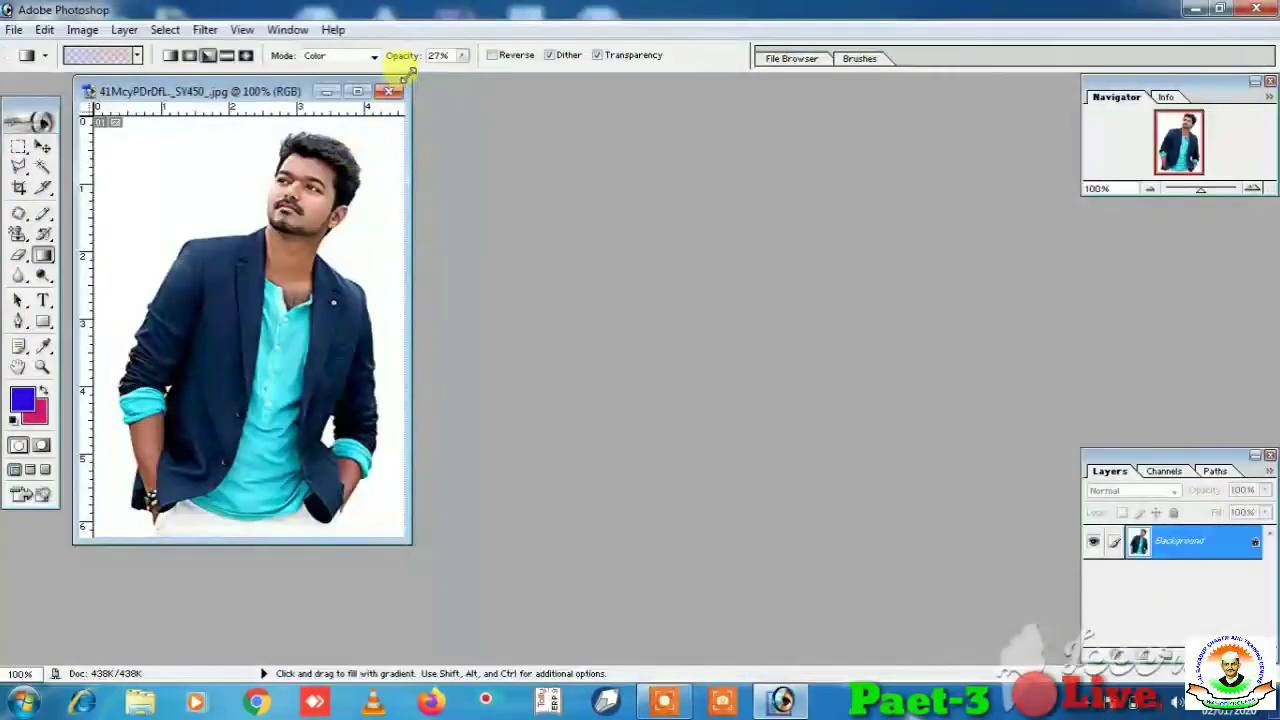
pyautogui.click(364, 92)
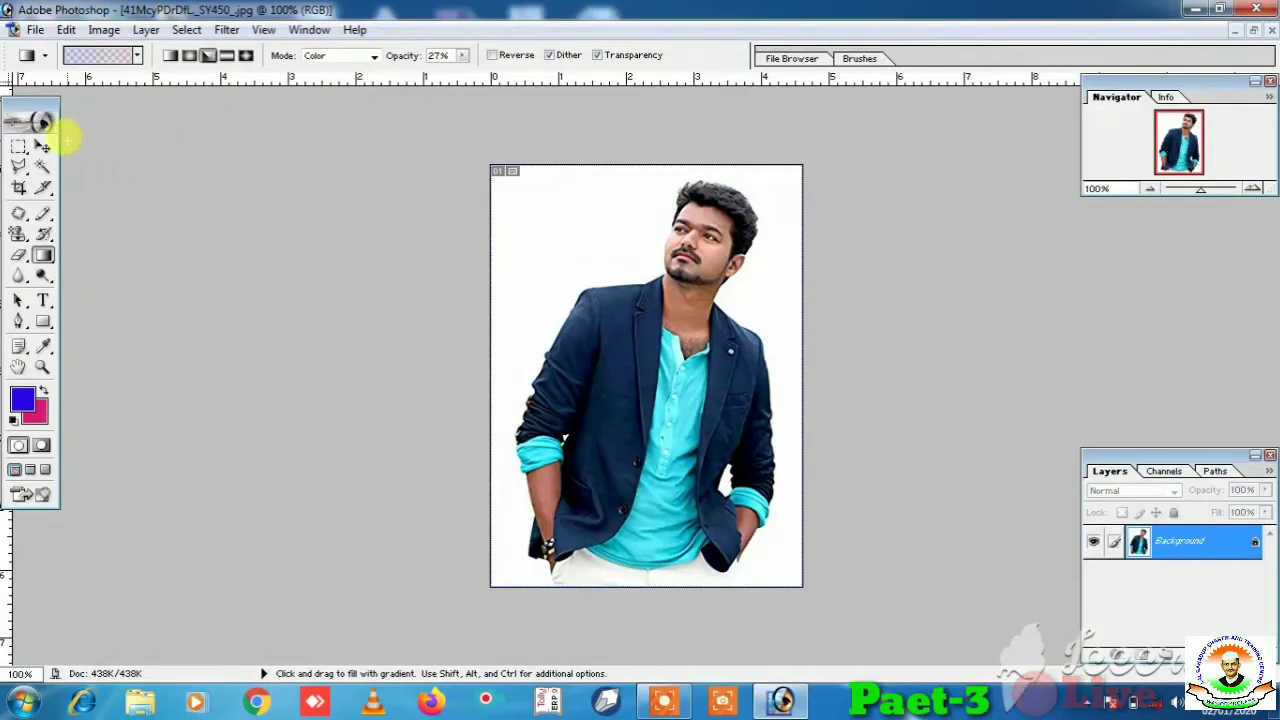
pyautogui.click(43, 167)
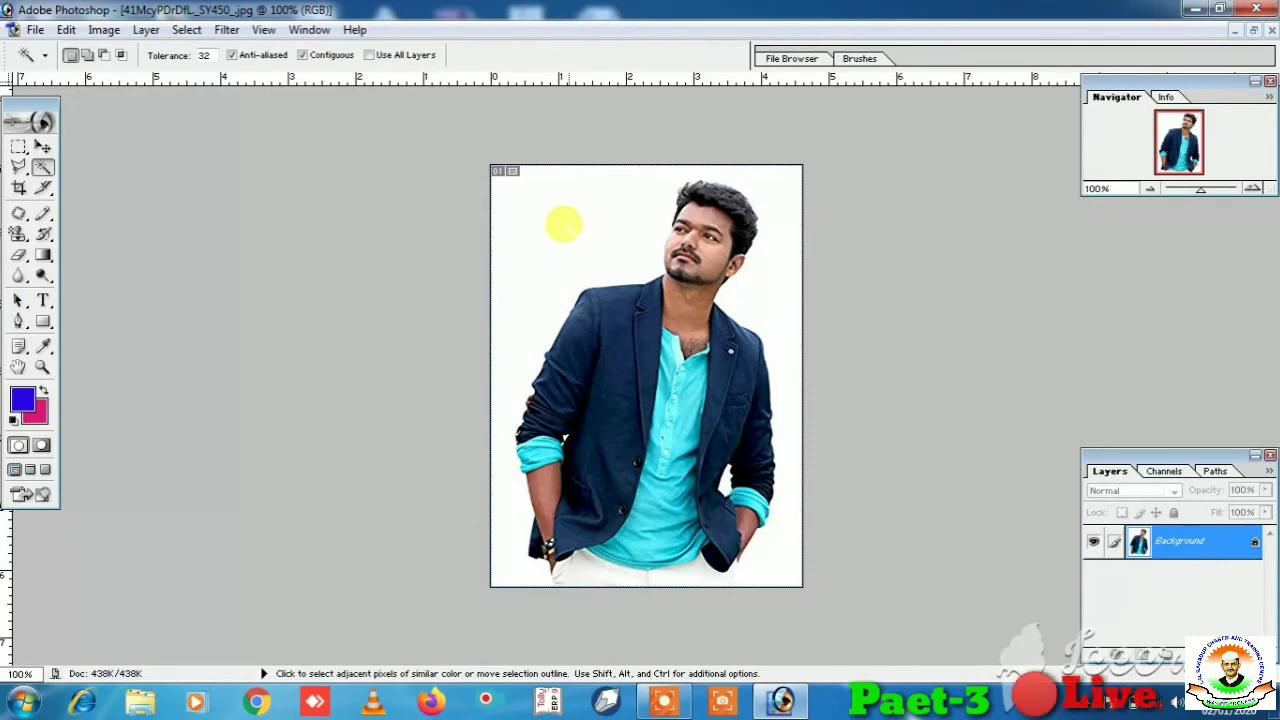
pyautogui.click(564, 226)
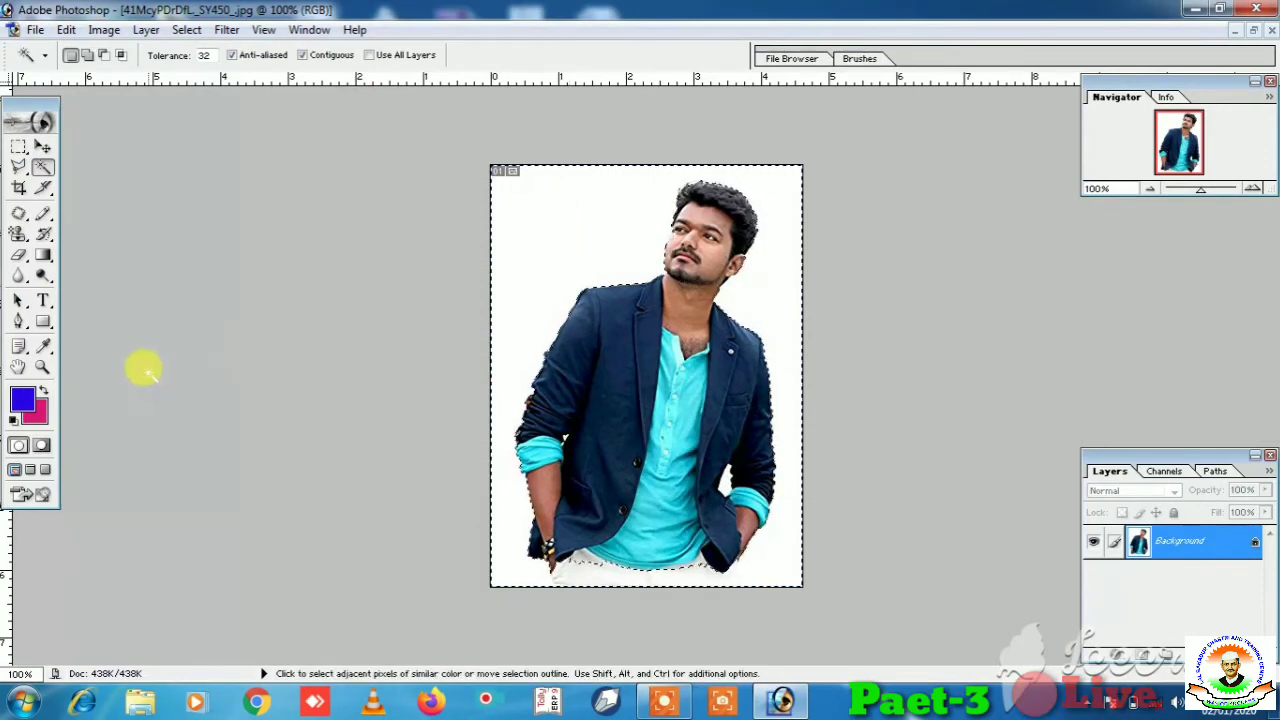
# - Test a Paint Bucket blue fill on the background, then undo it
pyautogui.click(44, 256)
pyautogui.moveTo(50, 262); pyautogui.dragTo(110, 282)
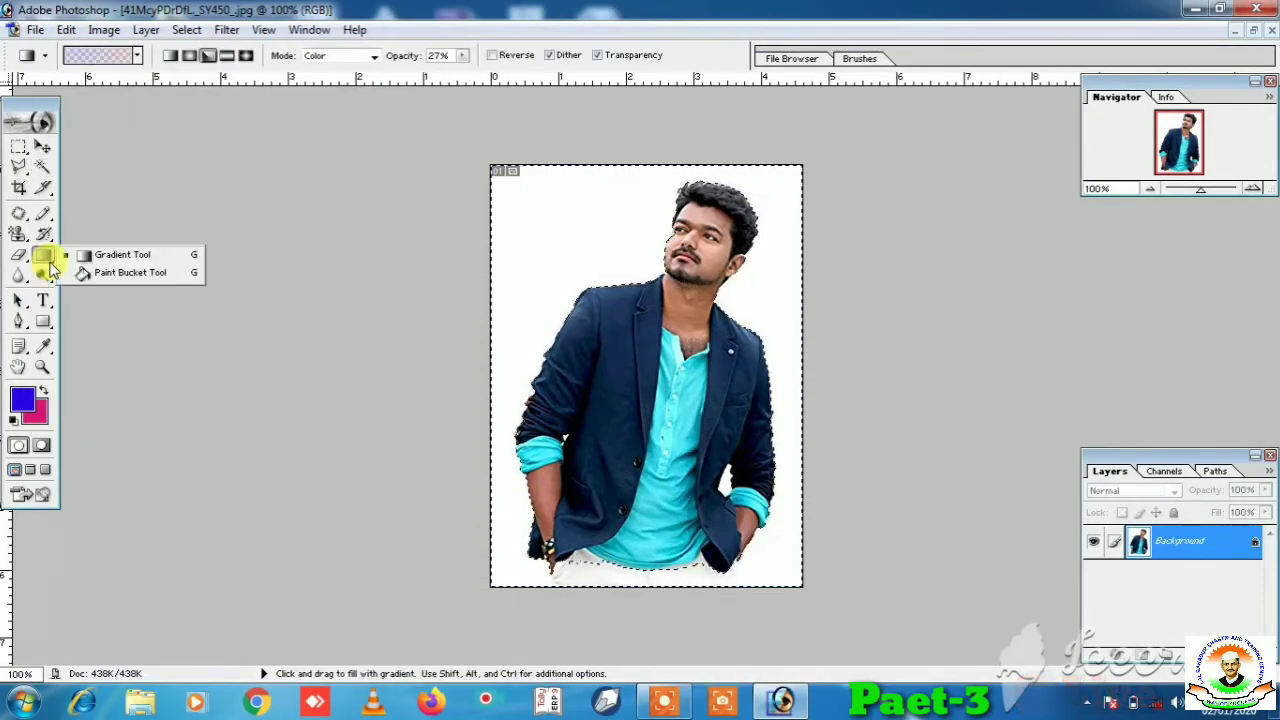
pyautogui.click(110, 275)
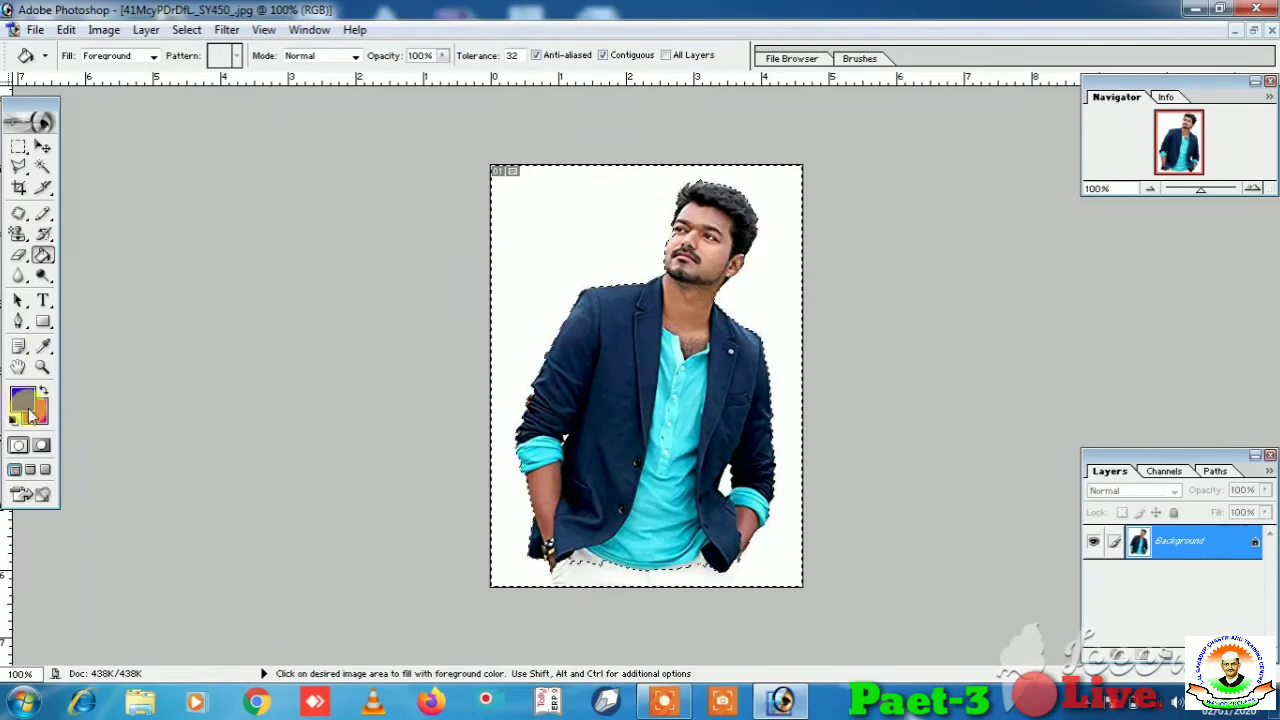
pyautogui.click(586, 221)
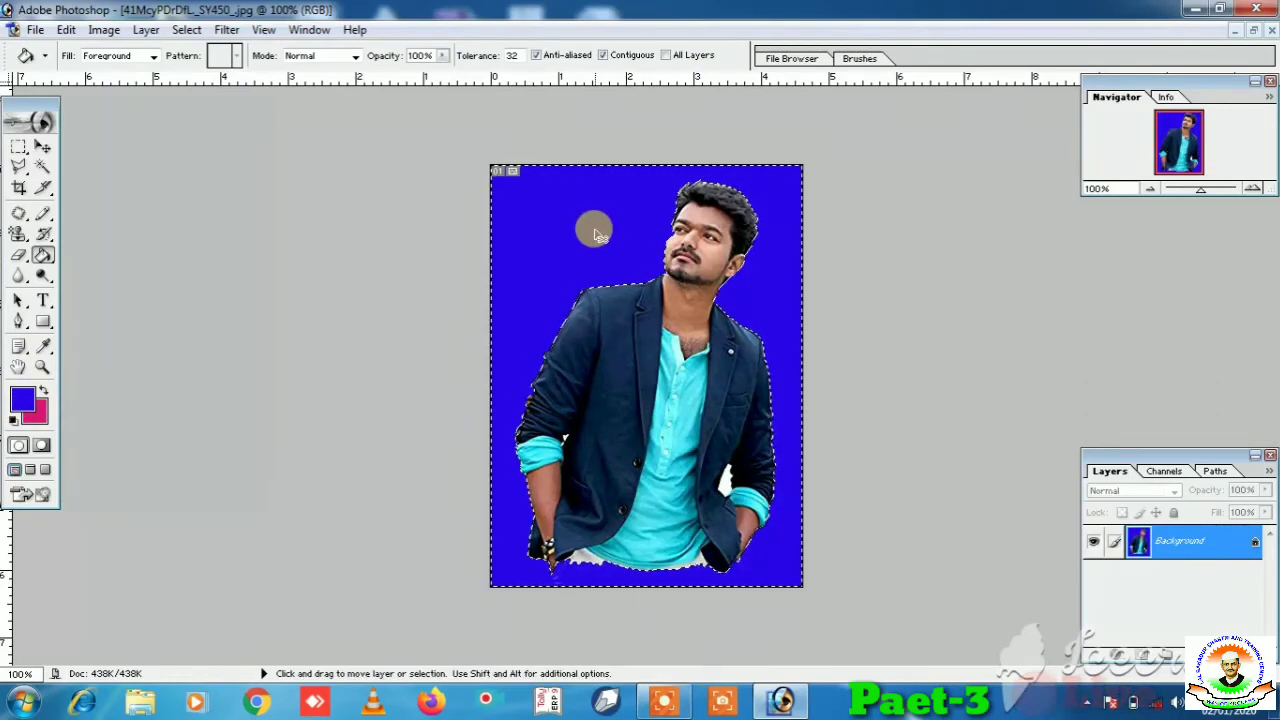
pyautogui.hotkey('ctrl', 'z')
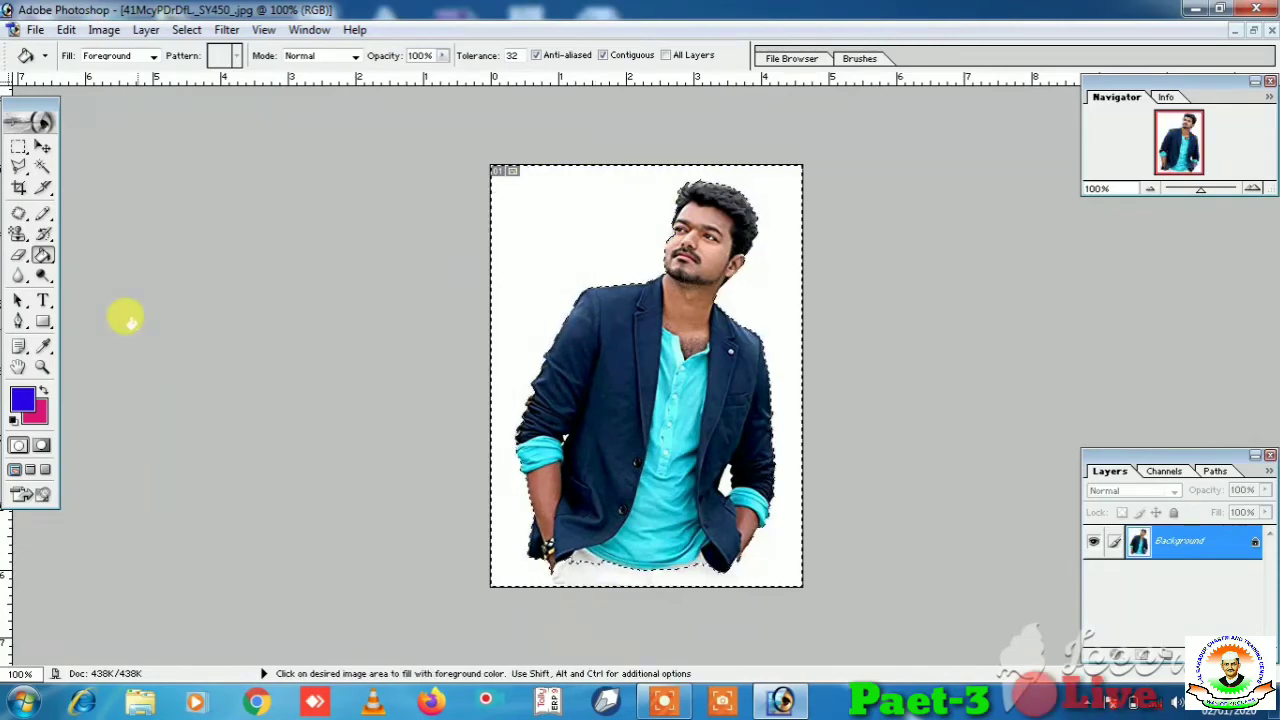
# - Set the foreground colour to vivid magenta and trial-fill the background with it
pyautogui.click(26, 402)
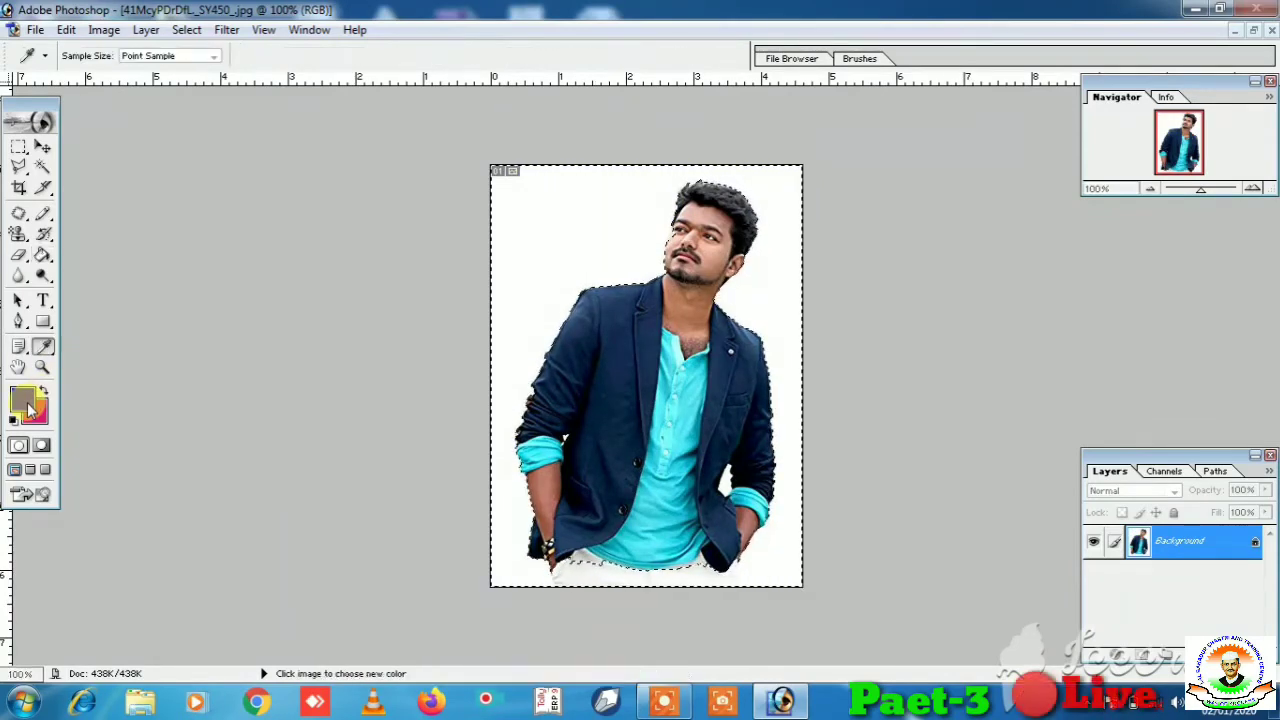
pyautogui.click(670, 434)
pyautogui.click(635, 416)
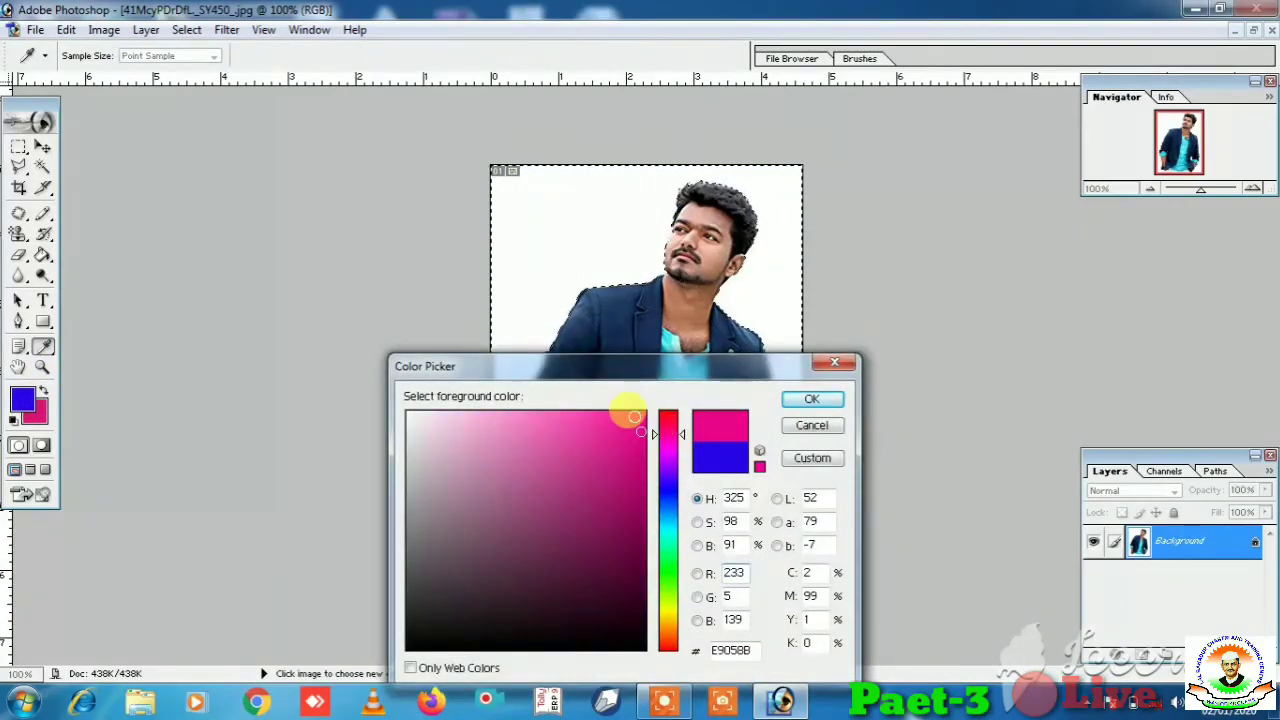
pyautogui.click(817, 400)
pyautogui.press('g')
pyautogui.click(508, 269)
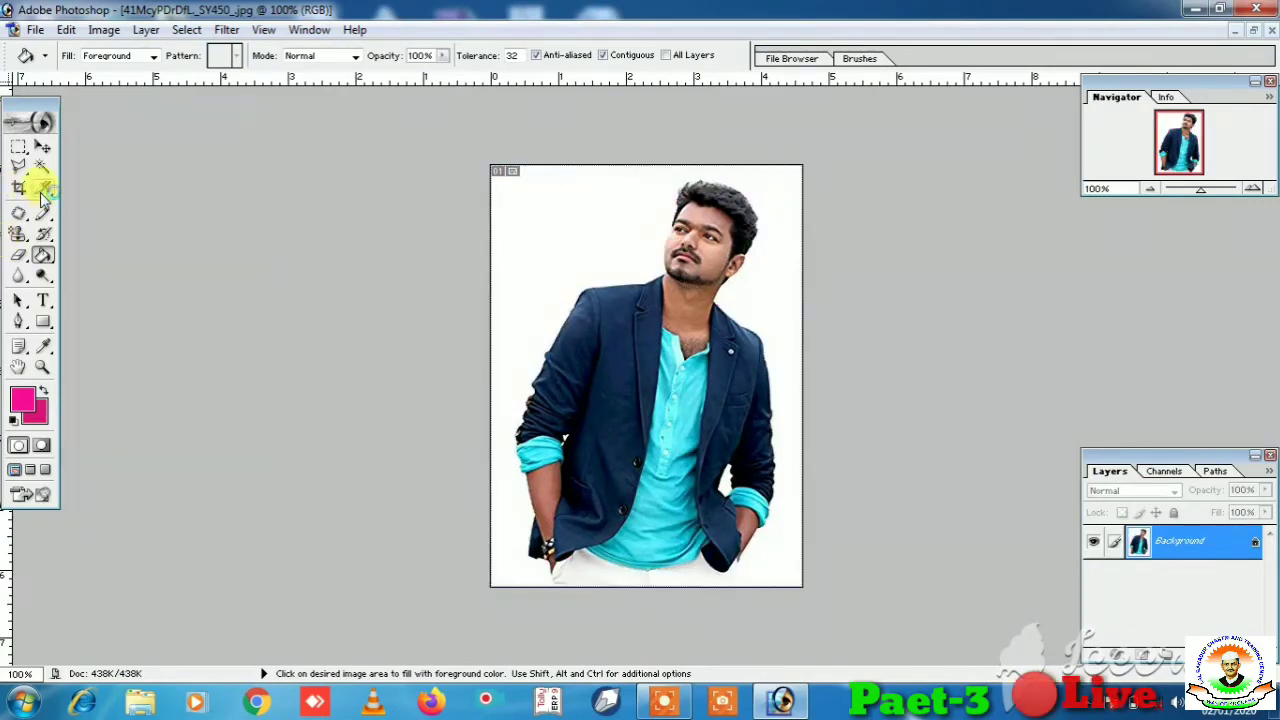
# - Change the foreground colour to blue 280CF9 and return to the fill tool
pyautogui.click(43, 345)
pyautogui.click(22, 400)
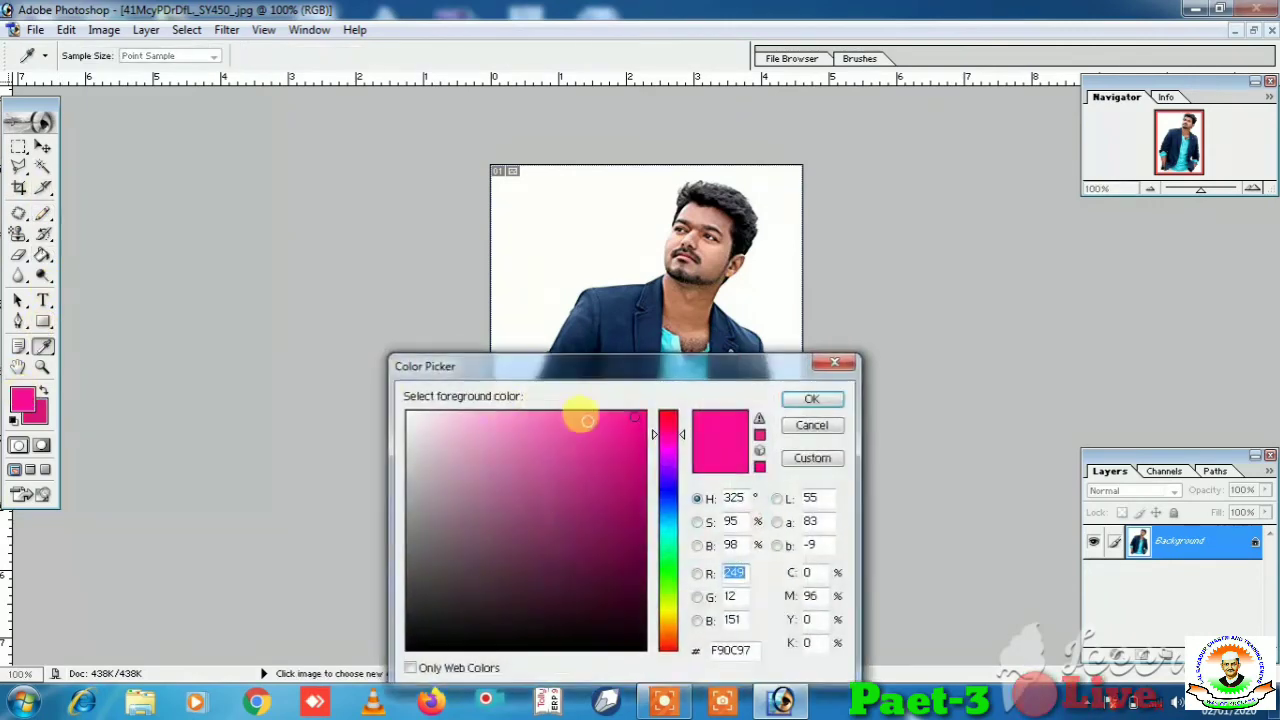
pyautogui.click(667, 486)
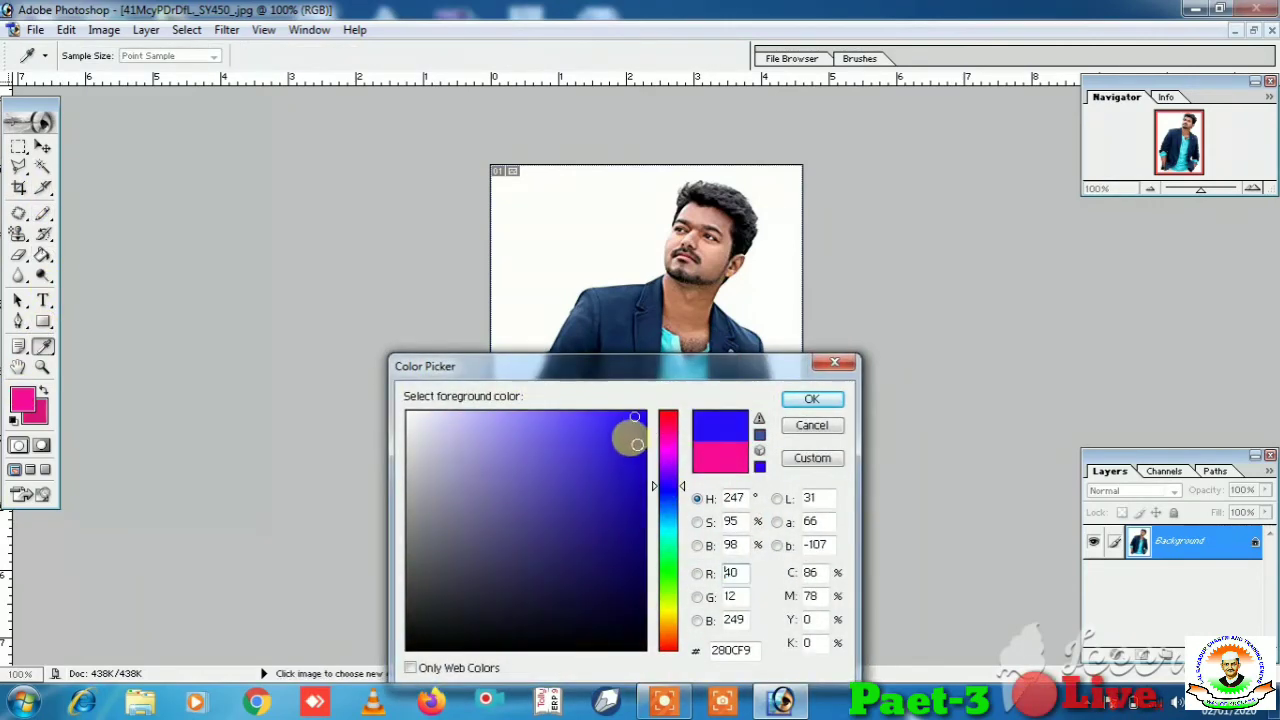
pyautogui.click(811, 401)
pyautogui.press('g')
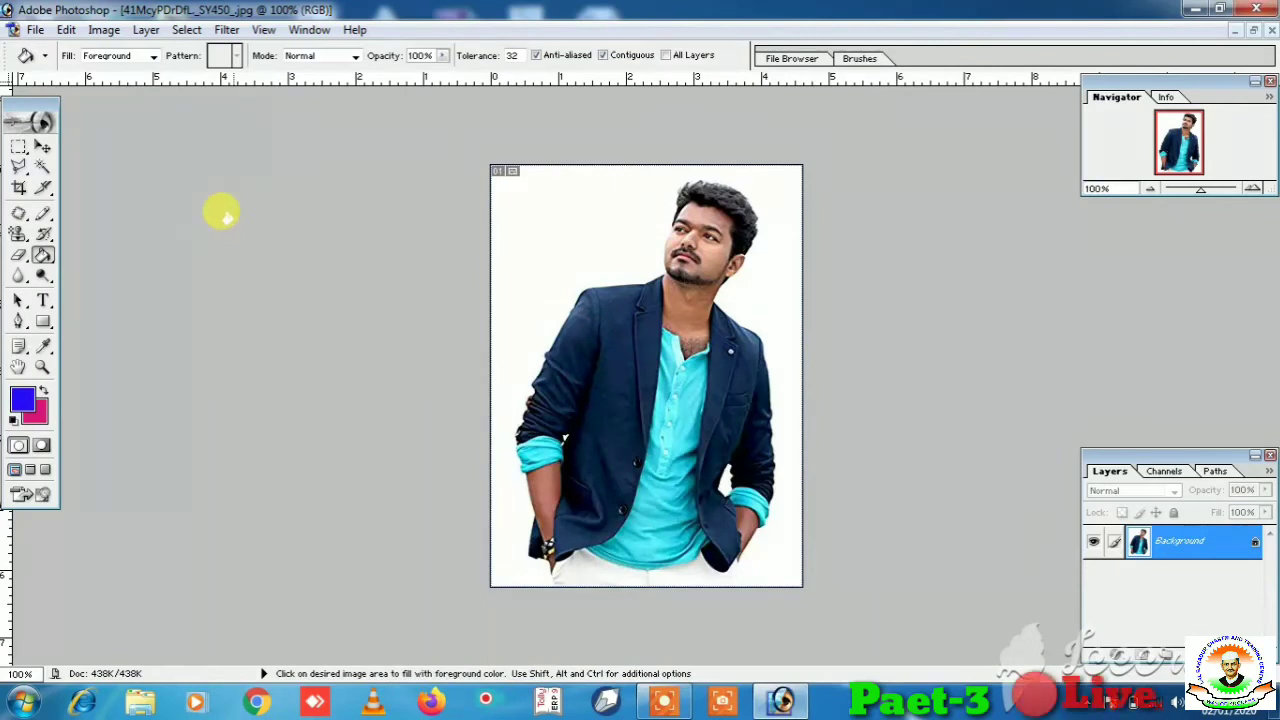
# - Fill the background blue, inspect the face edges at 400% zoom, then undo the fill
pyautogui.click(608, 186)
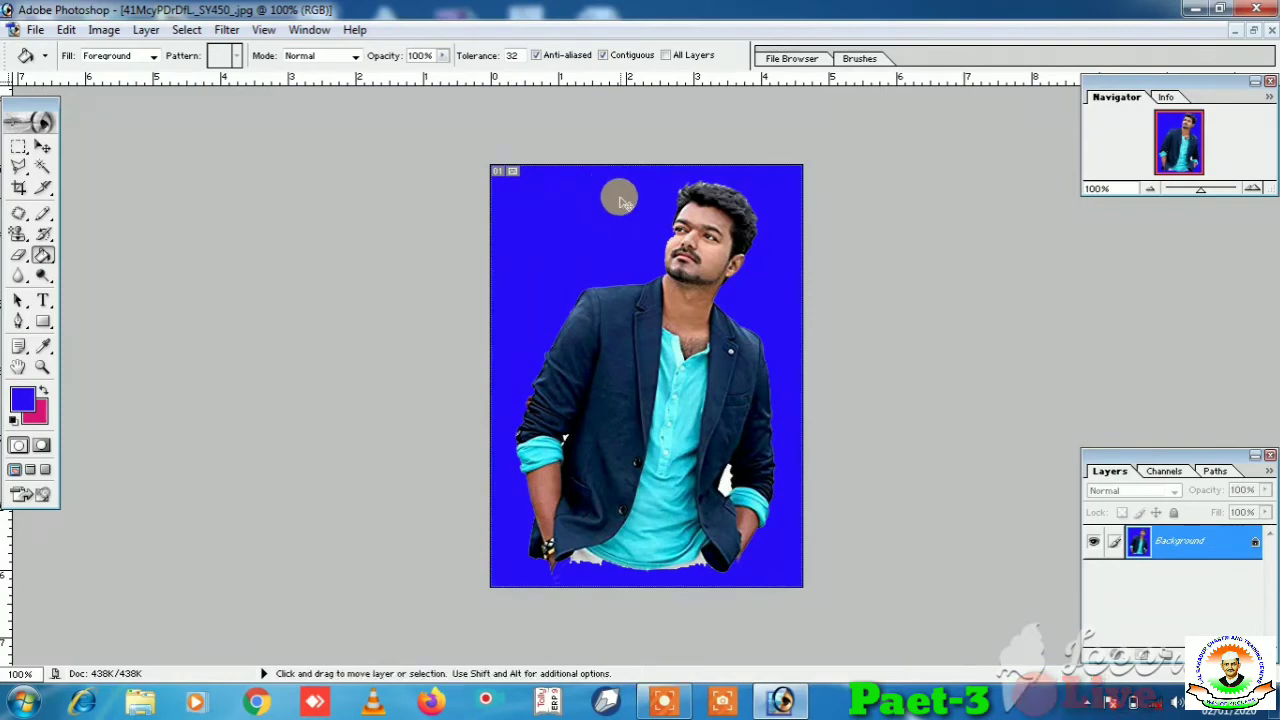
pyautogui.hotkey('ctrl', '+')
pyautogui.hotkey('ctrl', '+')
pyautogui.hotkey('ctrl', '+')
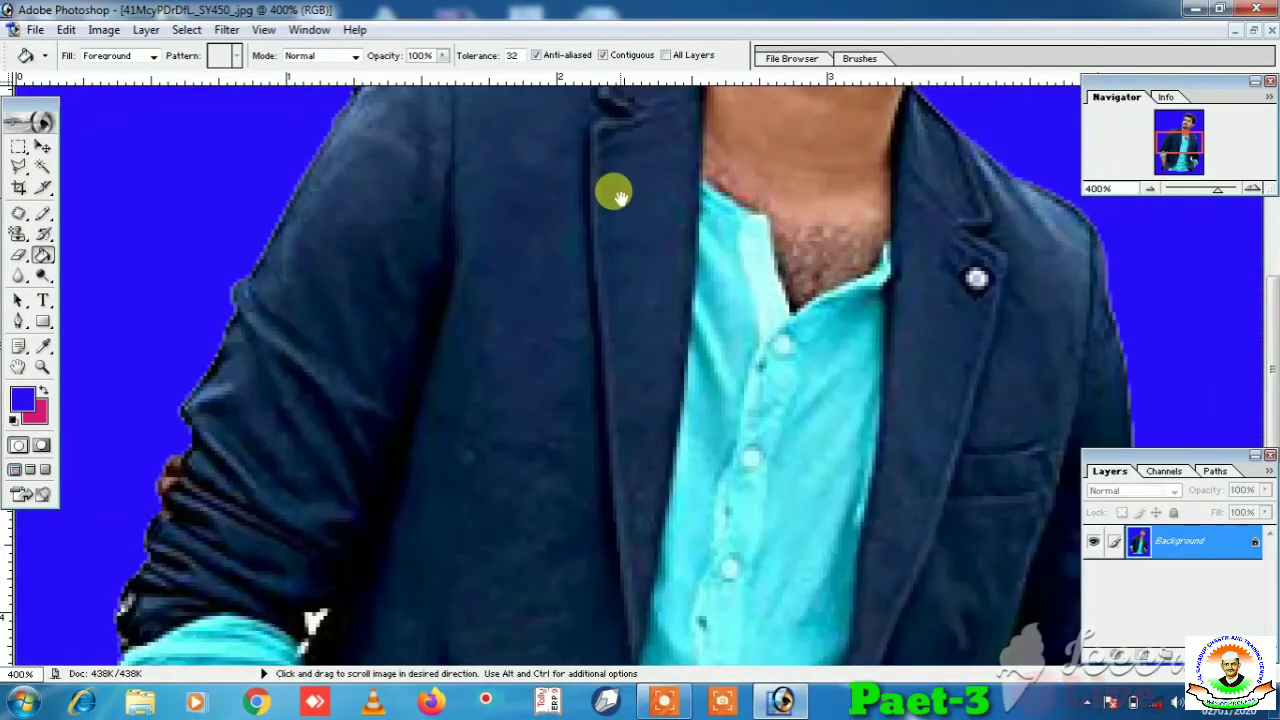
pyautogui.moveTo(615, 195); pyautogui.dragTo(560, 480)
pyautogui.moveTo(700, 330); pyautogui.dragTo(719, 497)
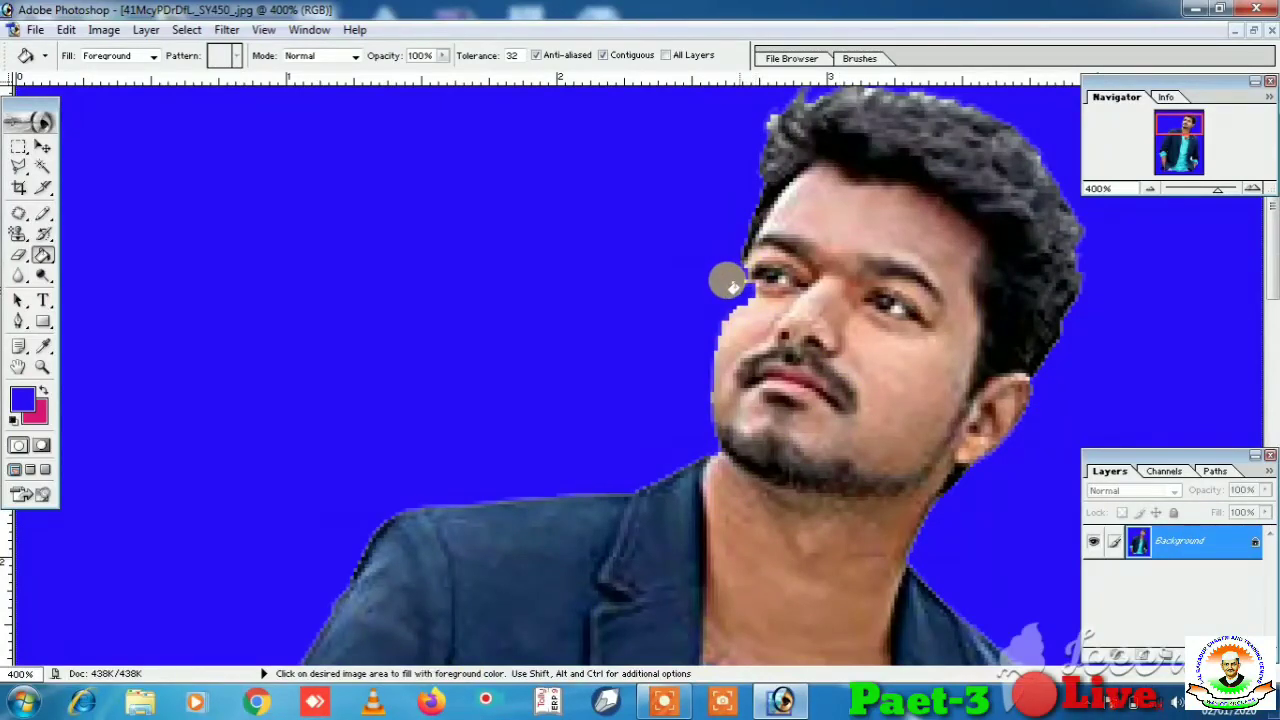
pyautogui.hotkey('ctrl', 'z')
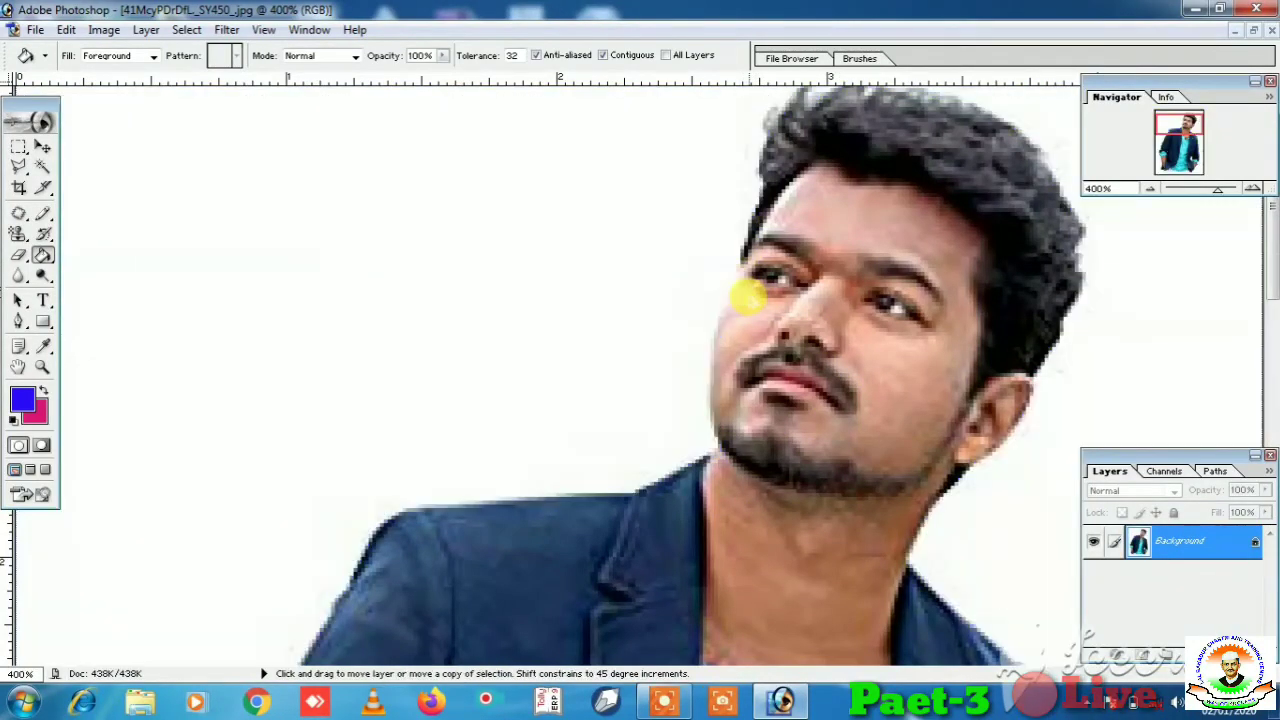
# - Magic Wand-select the white background, fill it blue, then undo the fill
pyautogui.click(38, 168)
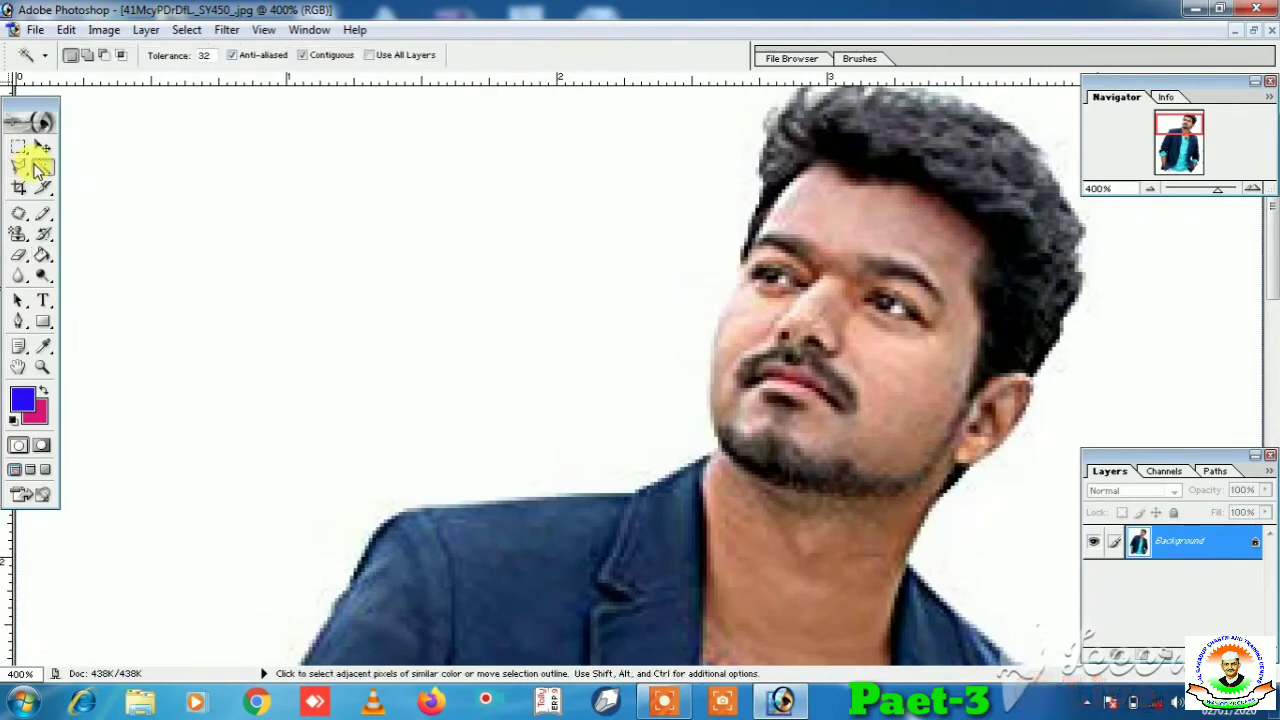
pyautogui.click(293, 220)
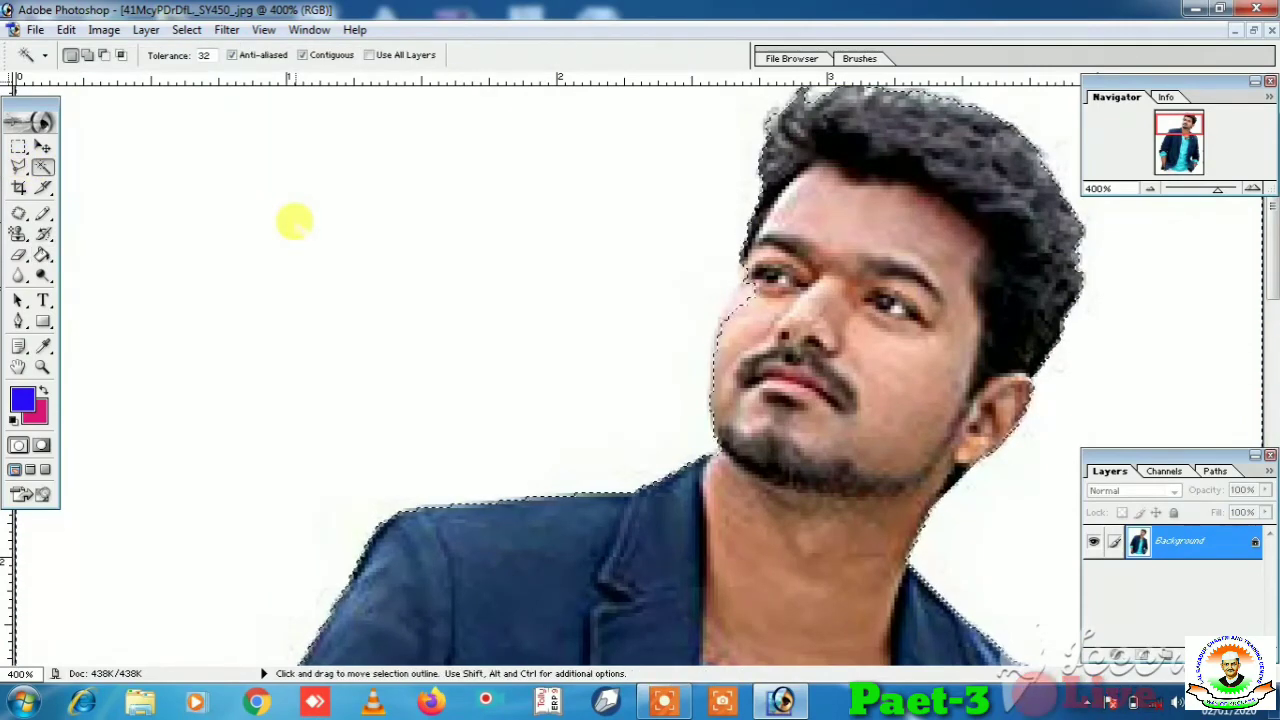
pyautogui.click(43, 257)
pyautogui.click(245, 252)
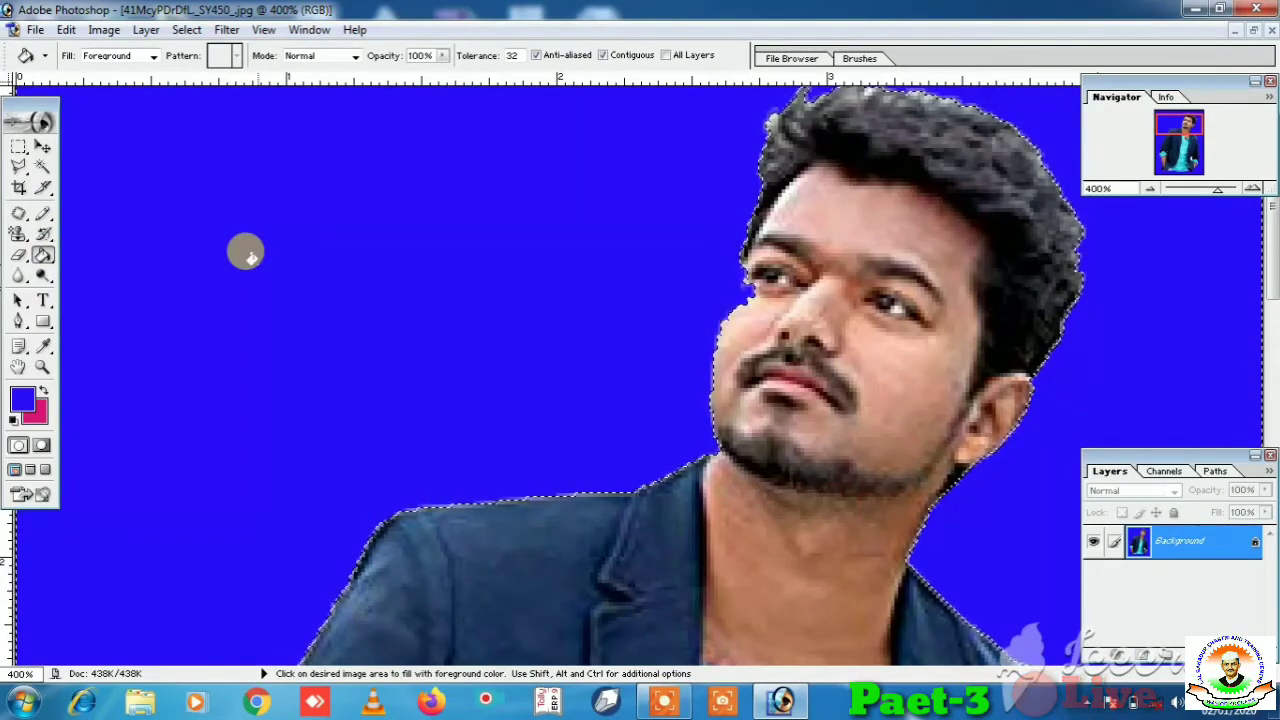
pyautogui.press('ctrl')
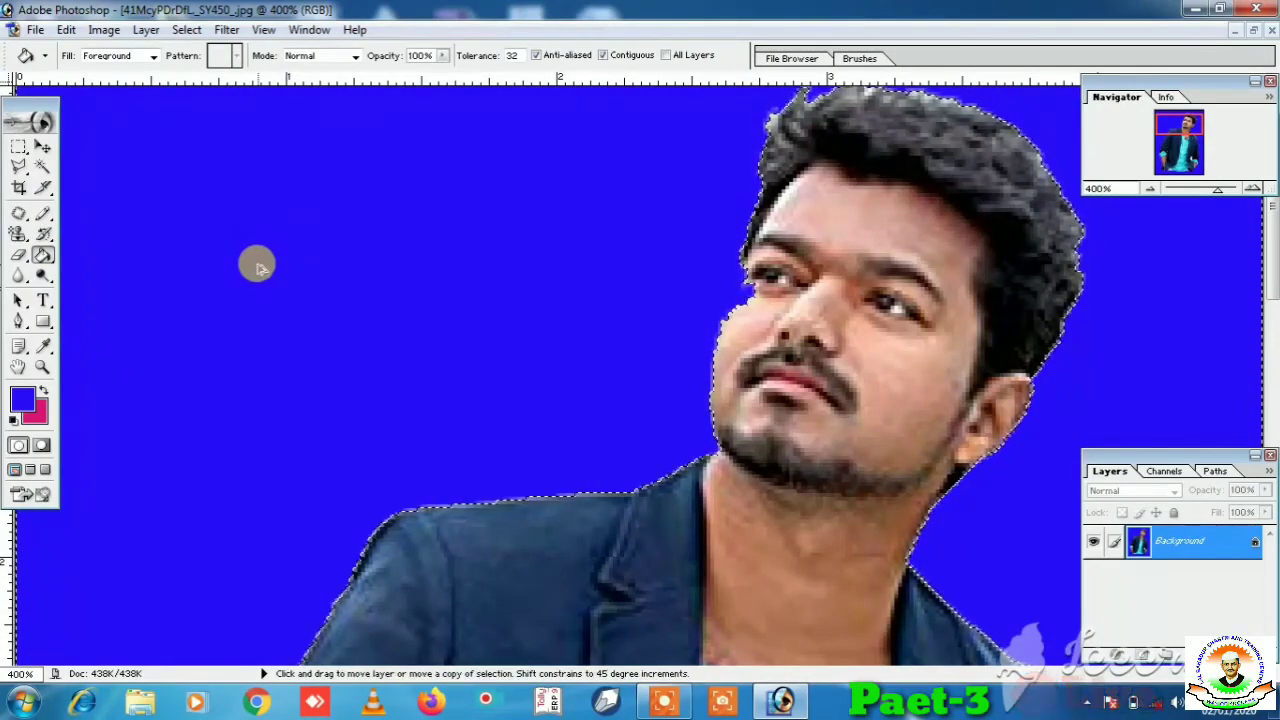
pyautogui.hotkey('ctrl', 'z')
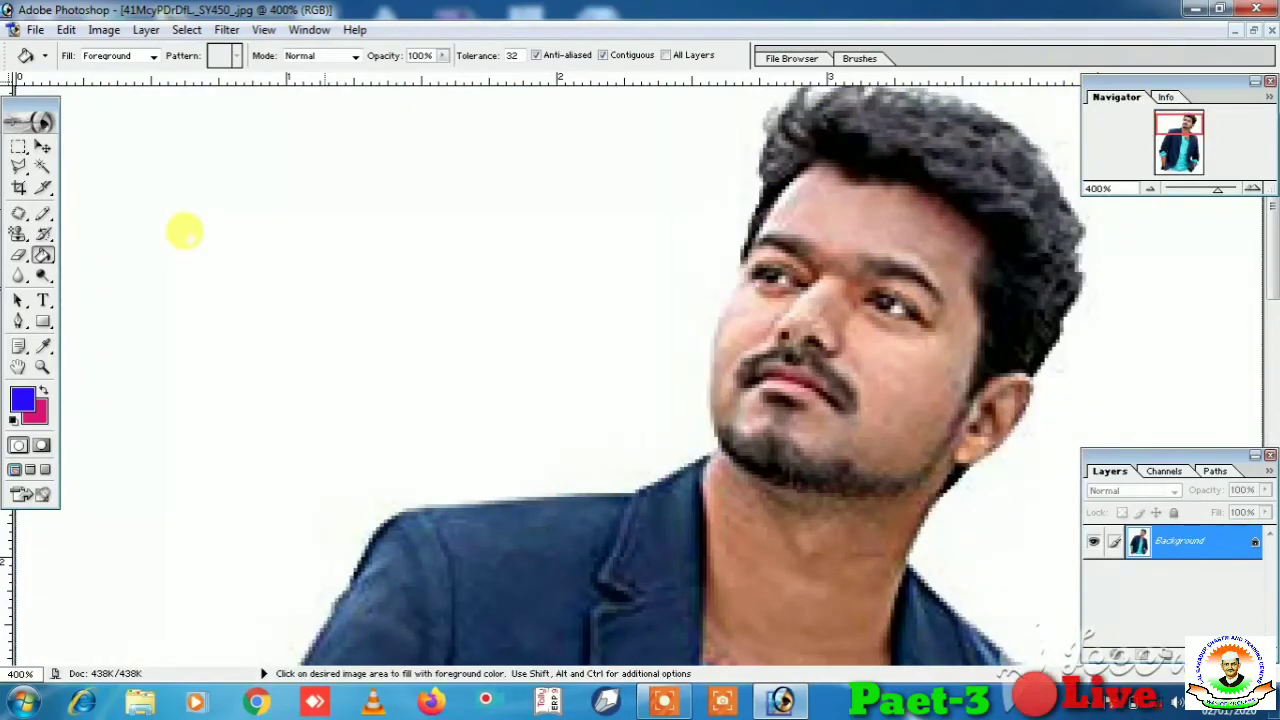
# - Reselect the white background and fill it solid blue, including beside the face
pyautogui.click(42, 166)
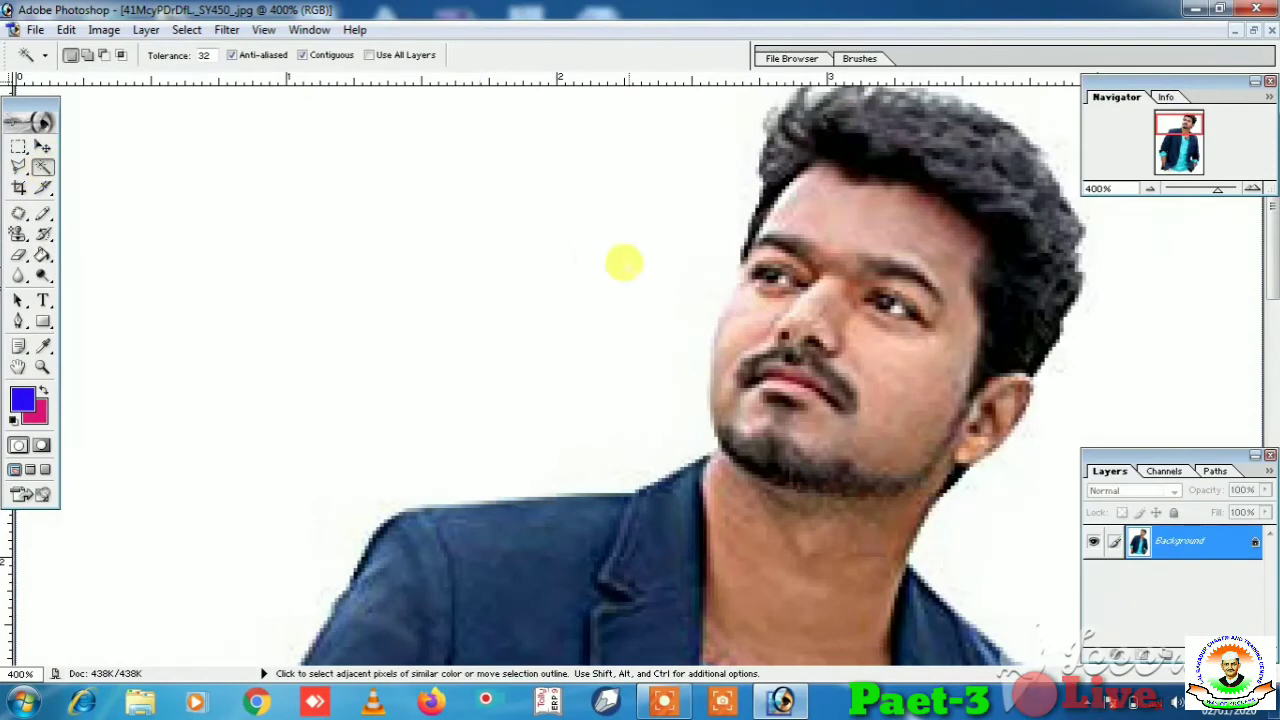
pyautogui.click(624, 263)
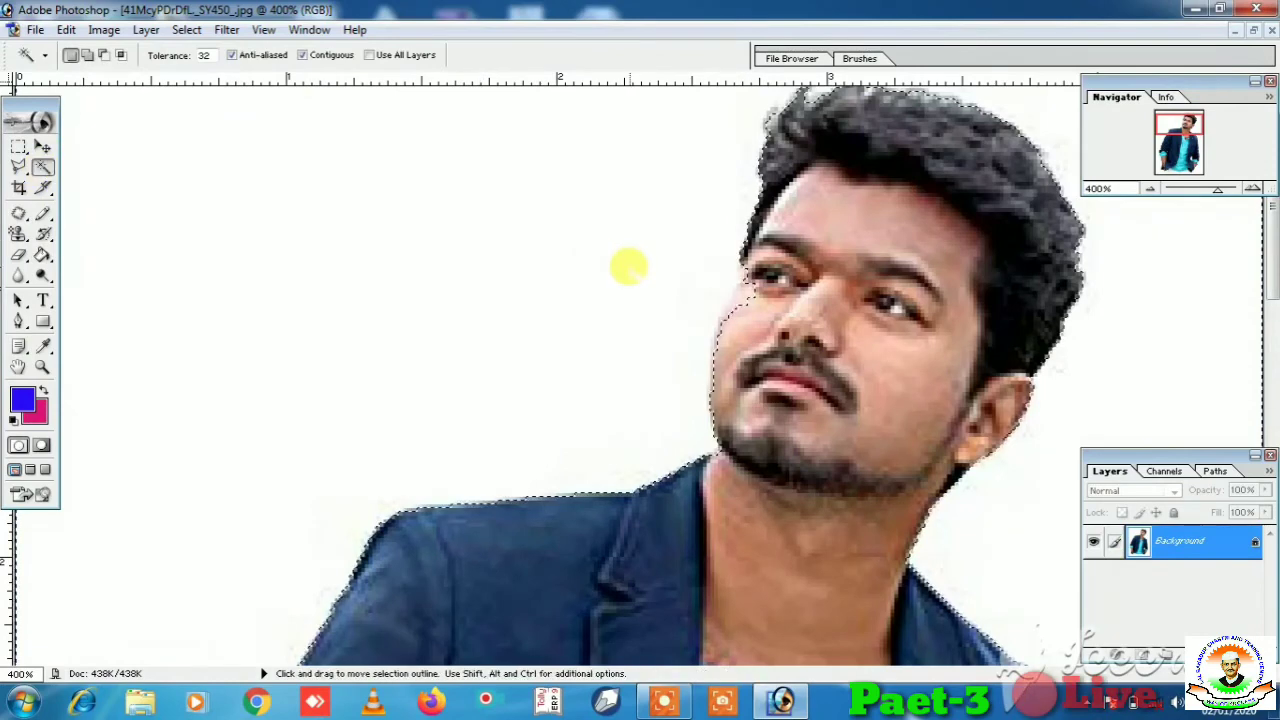
pyautogui.click(42, 255)
pyautogui.click(641, 272)
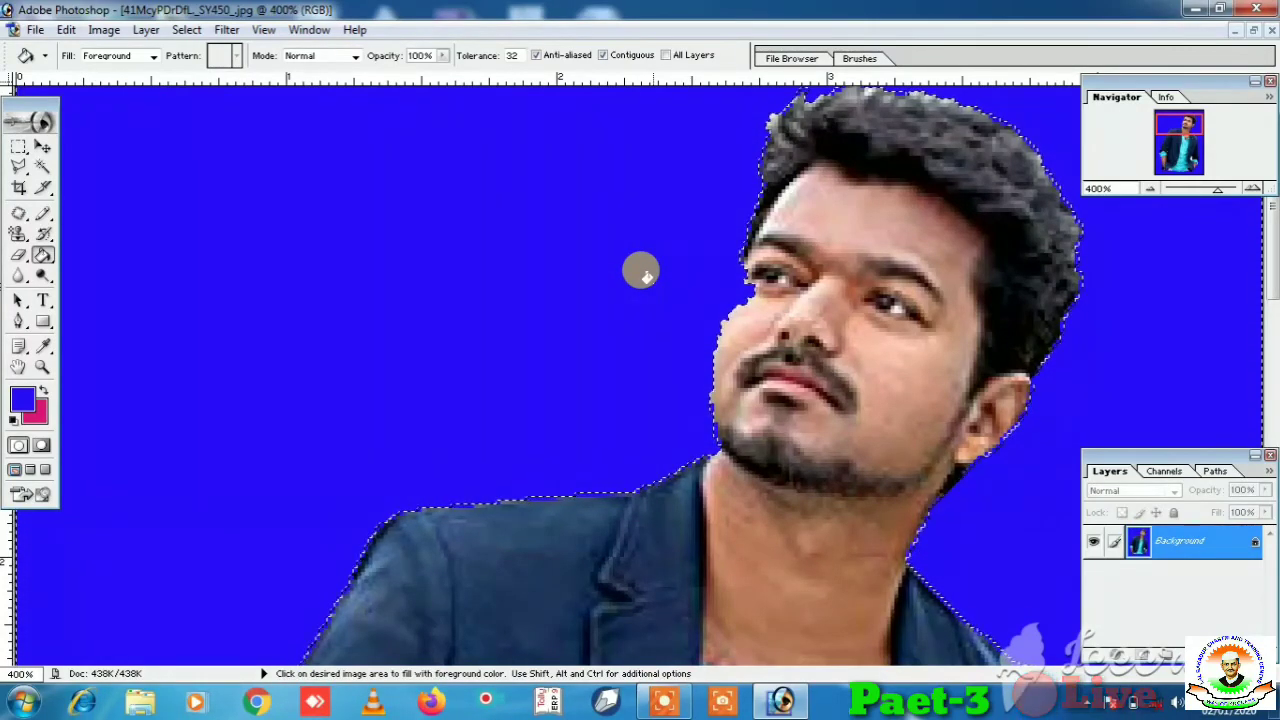
pyautogui.click(868, 303)
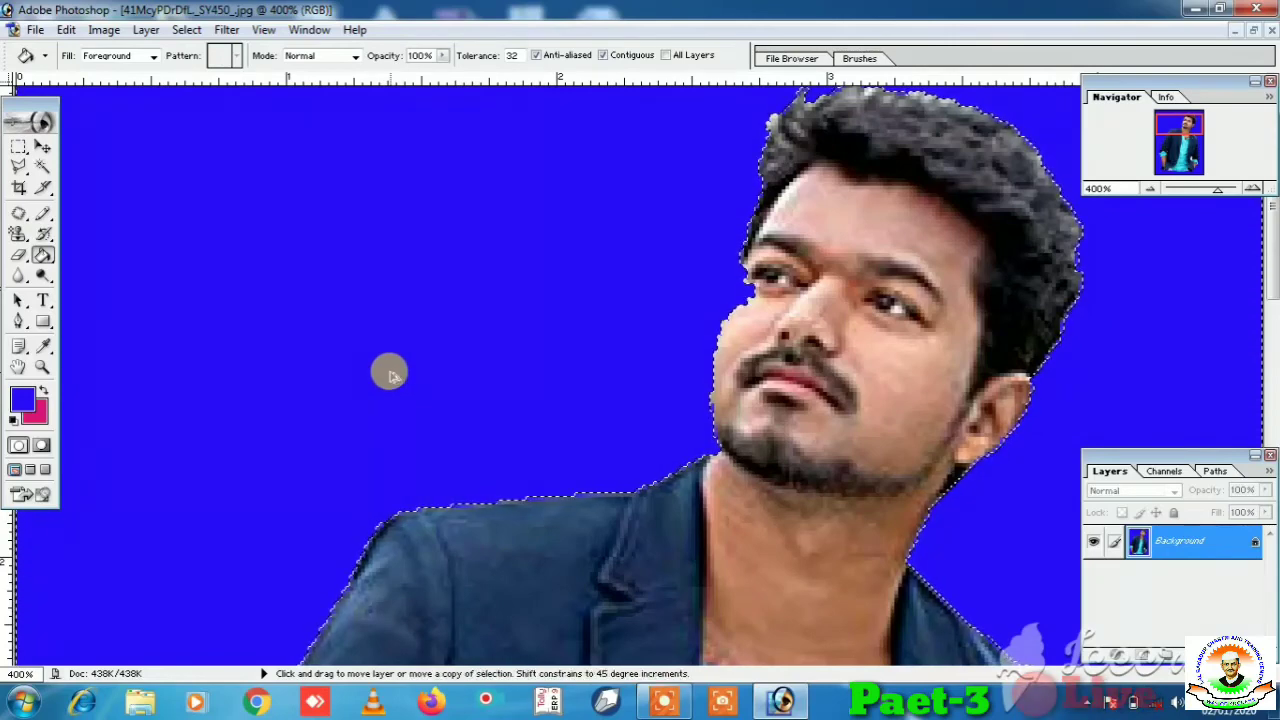
# - Close the edited portrait without saving and reopen the original, maximized
pyautogui.click(1271, 31)
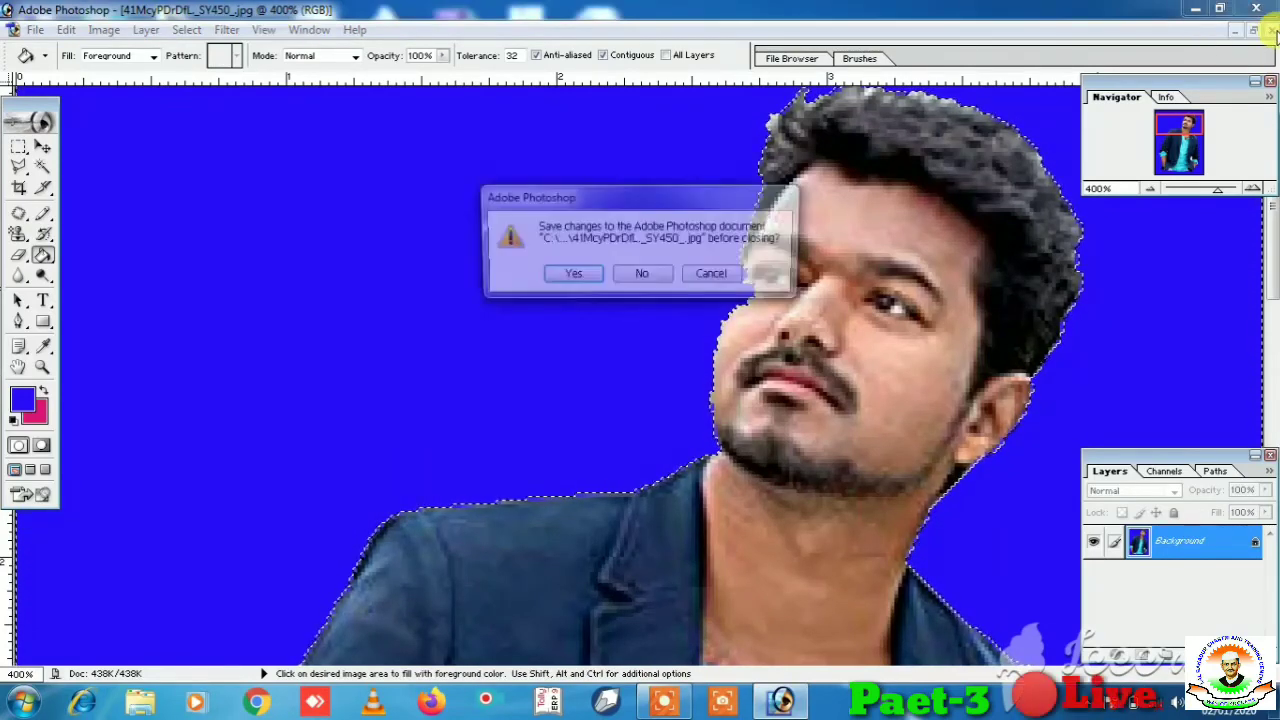
pyautogui.click(656, 274)
pyautogui.hotkey('ctrl', 'o')
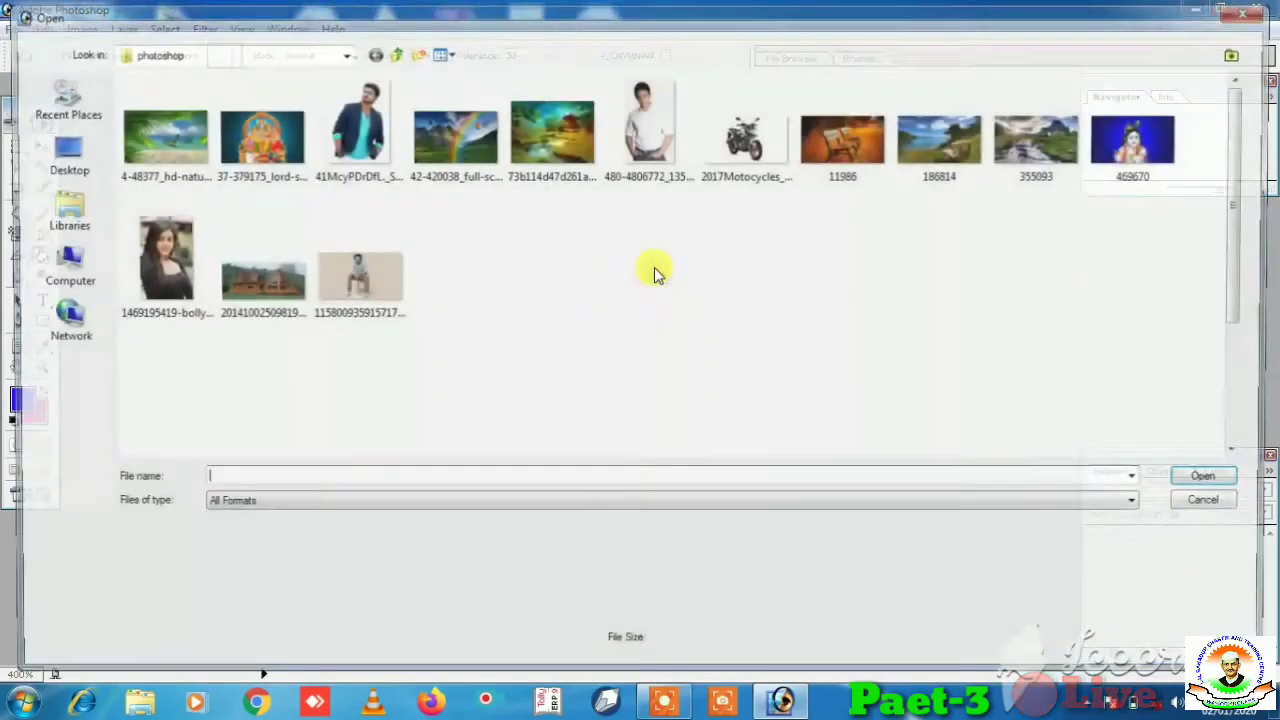
pyautogui.doubleClick(352, 130)
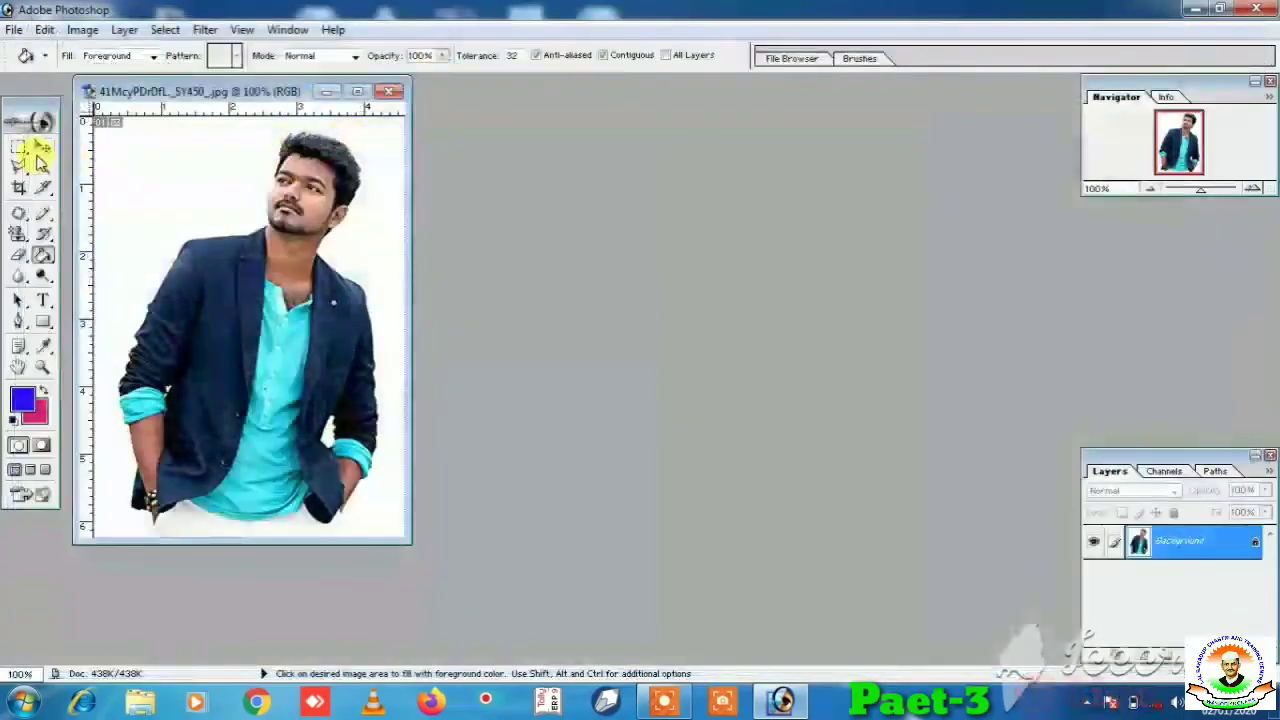
pyautogui.click(358, 91)
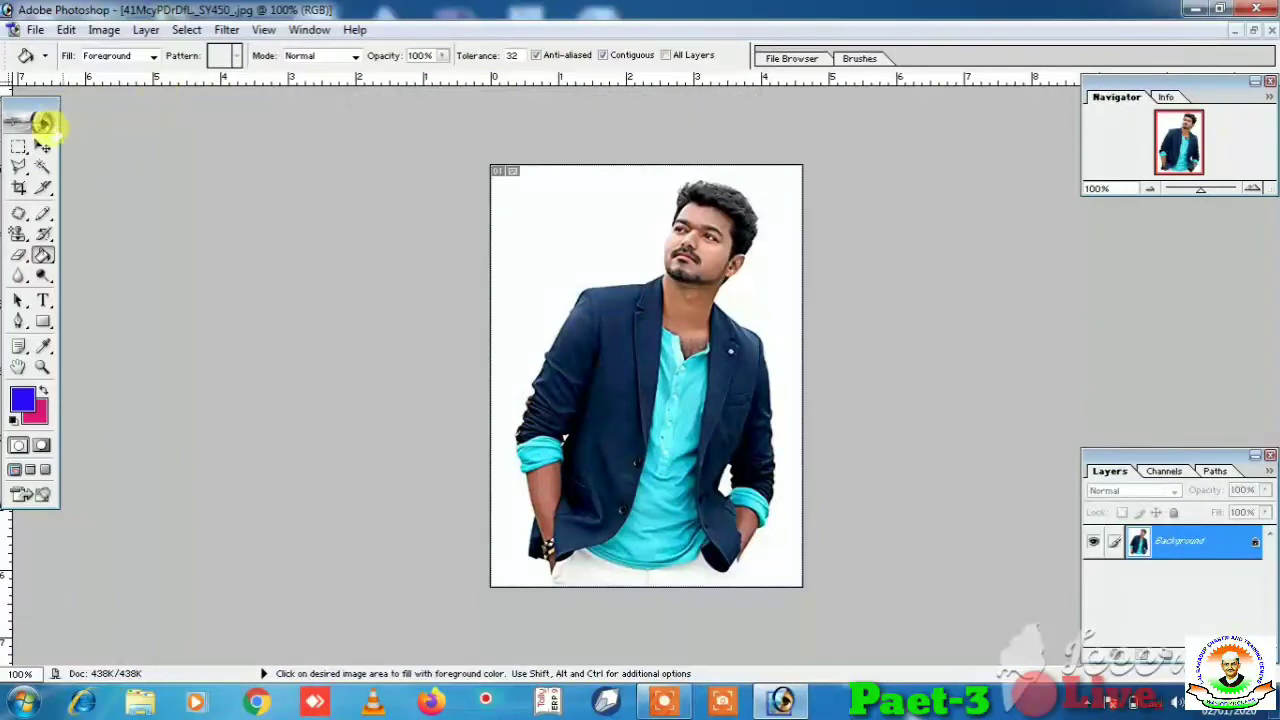
# - Fill the background blue and, at 300% zoom, recolour light fringe pixels along the jacket and sleeve
pyautogui.click(626, 182)
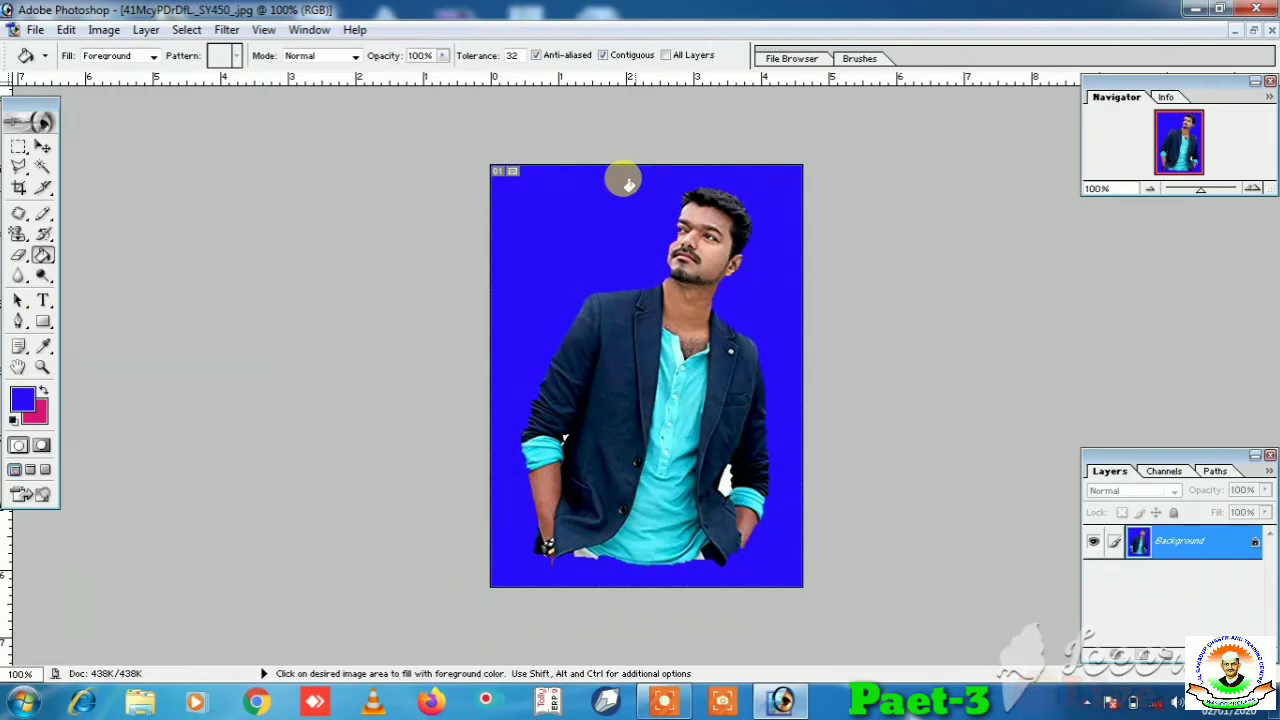
pyautogui.hotkey('ctrl', '+')
pyautogui.hotkey('ctrl', '+')
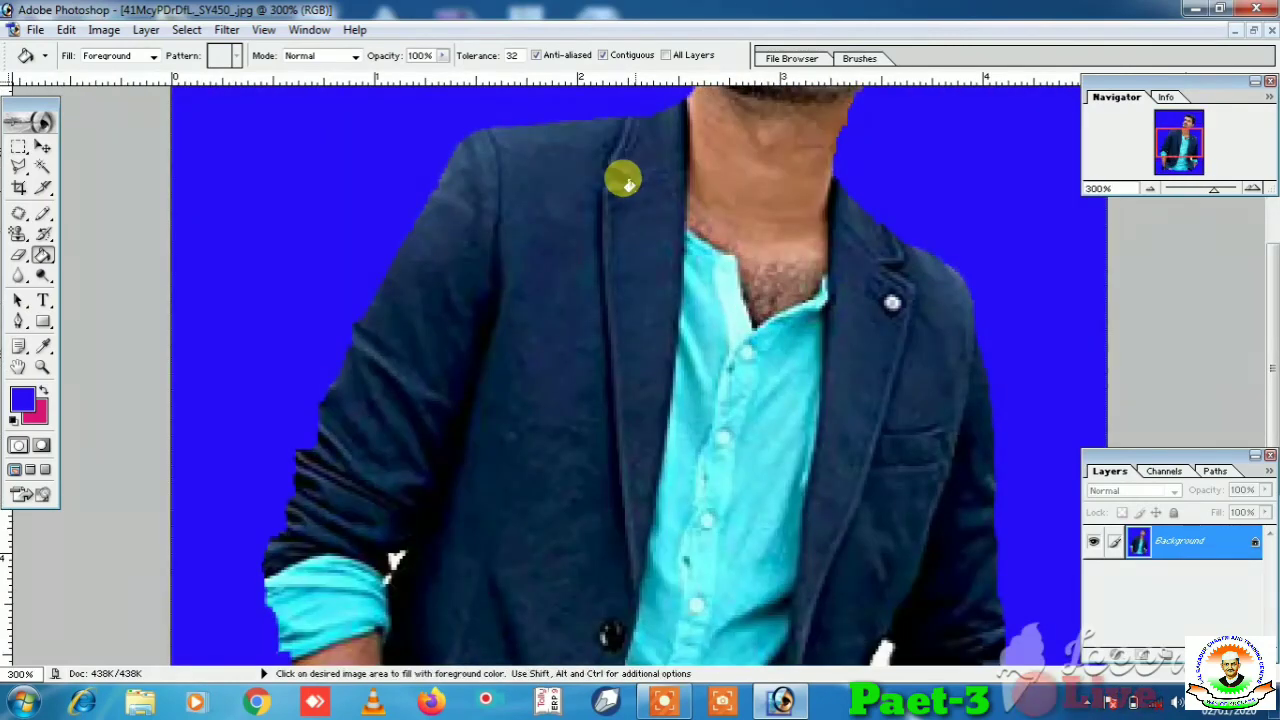
pyautogui.click(322, 262)
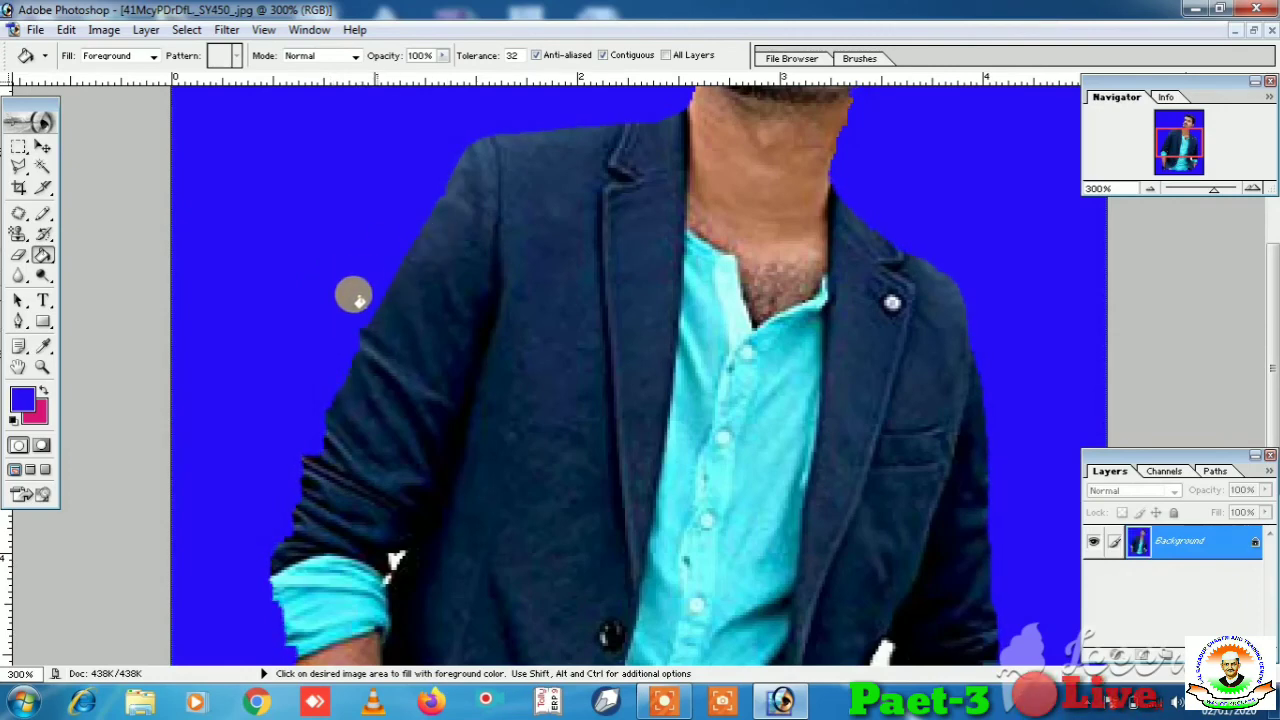
pyautogui.click(307, 280)
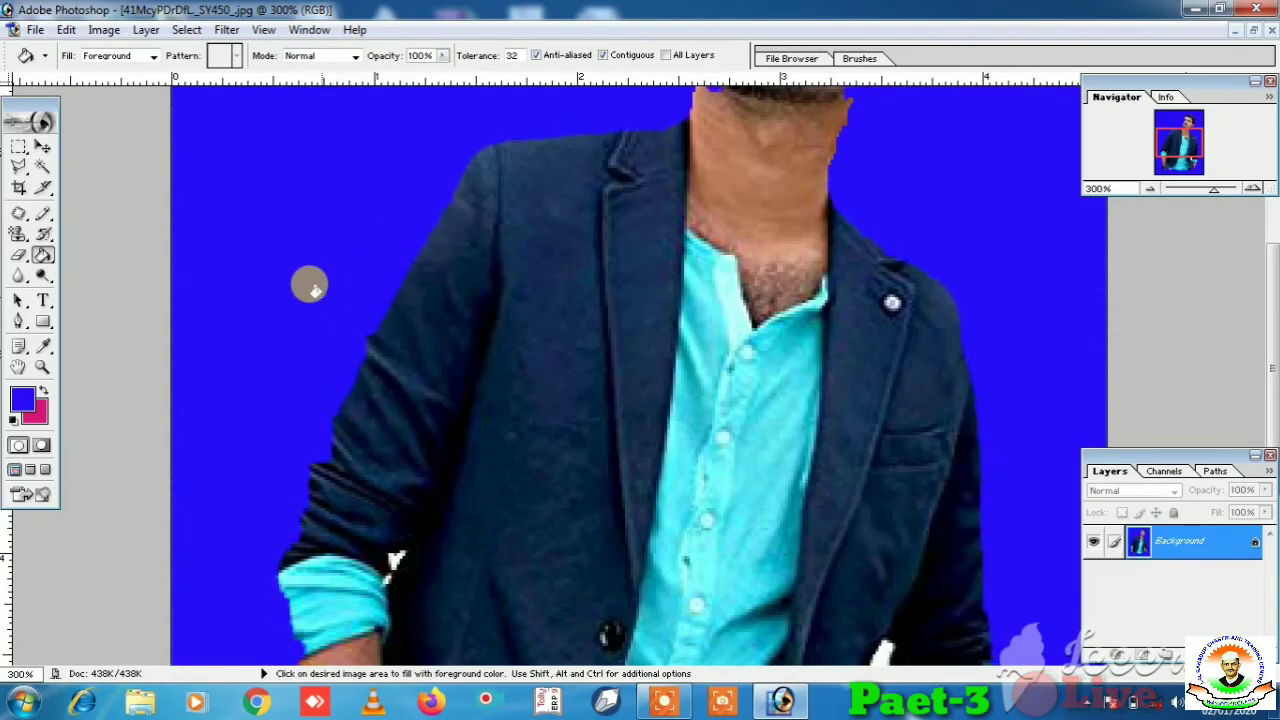
pyautogui.click(310, 287)
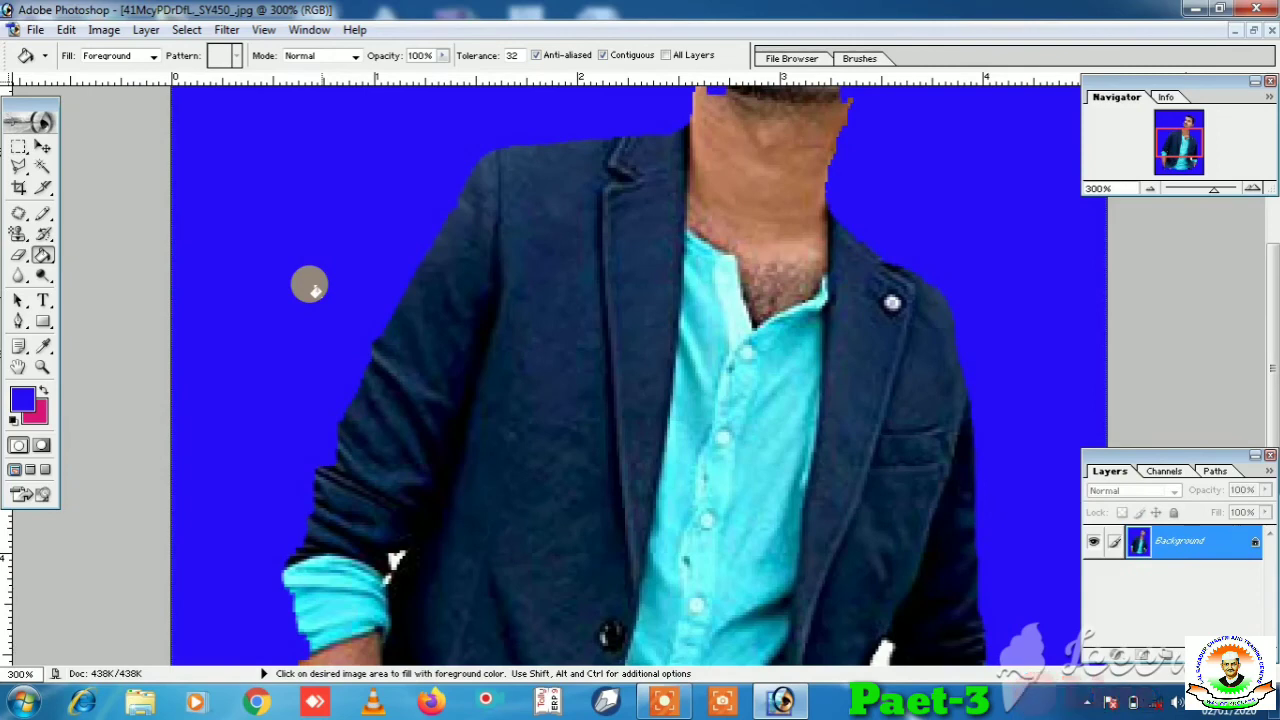
pyautogui.moveTo(310, 287); pyautogui.dragTo(214, 623)
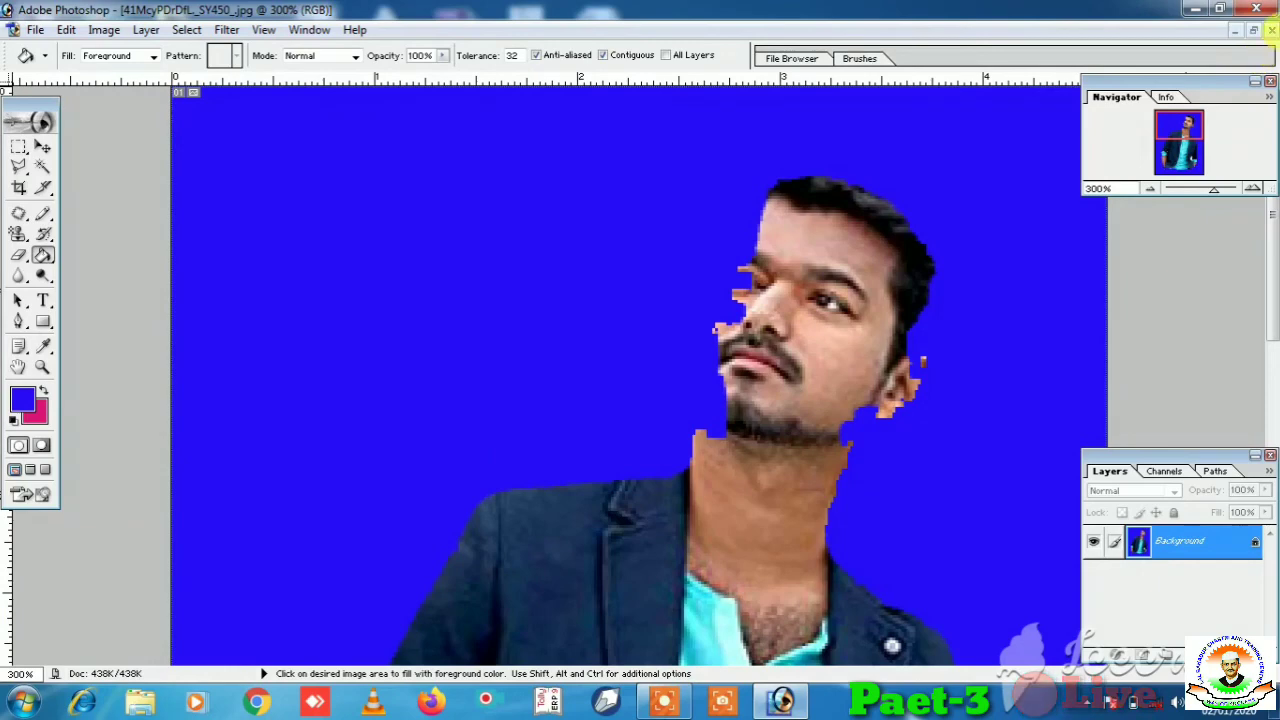
# - Close the blue-background portrait, declining to save changes
pyautogui.click(1271, 30)
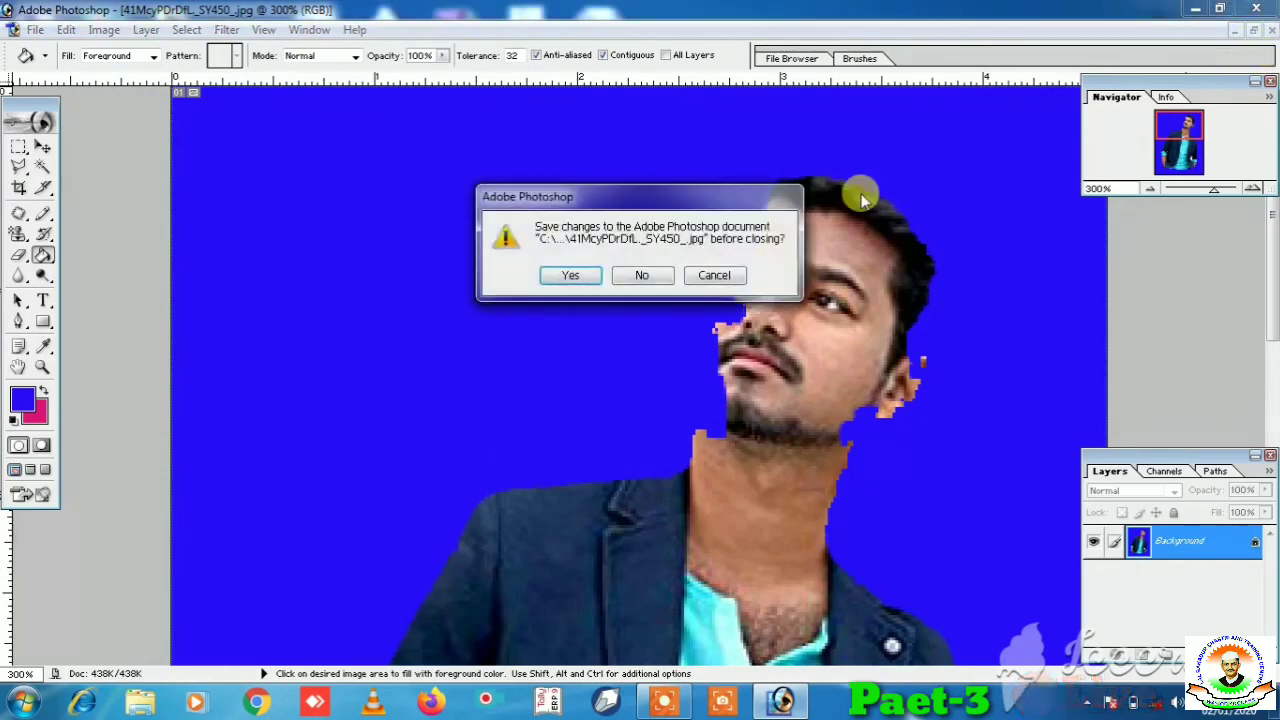
pyautogui.click(641, 277)
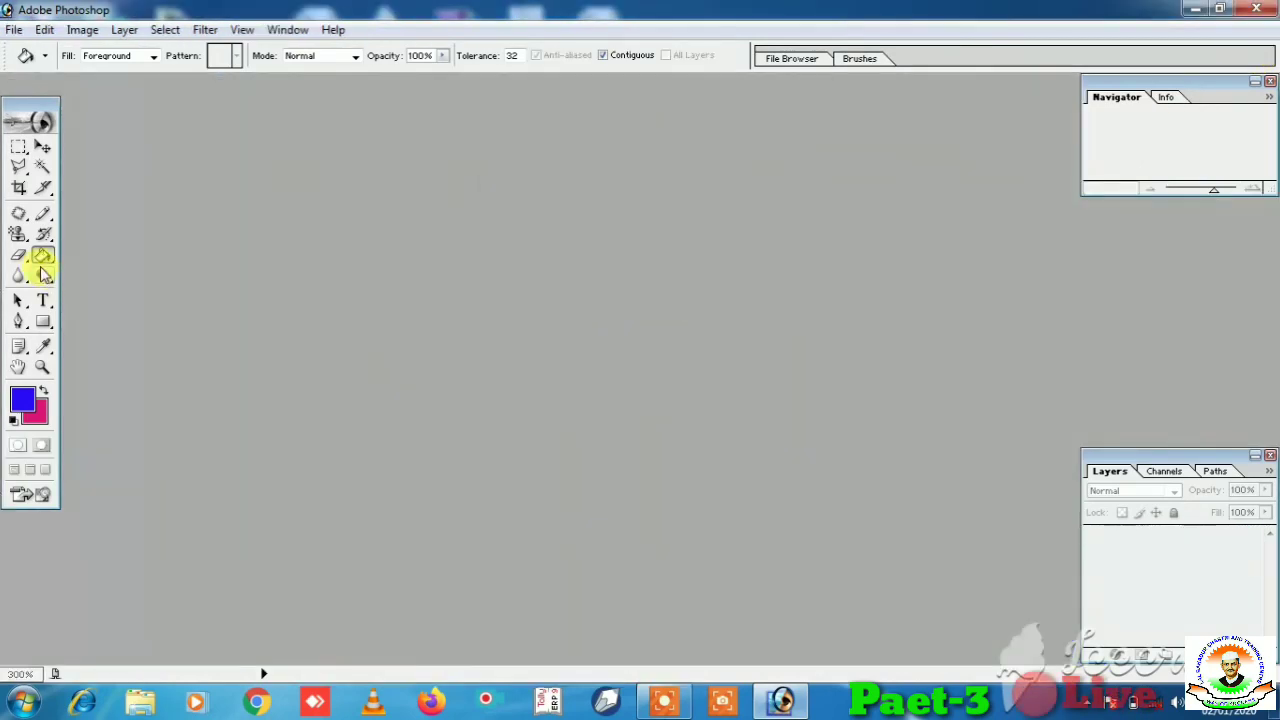